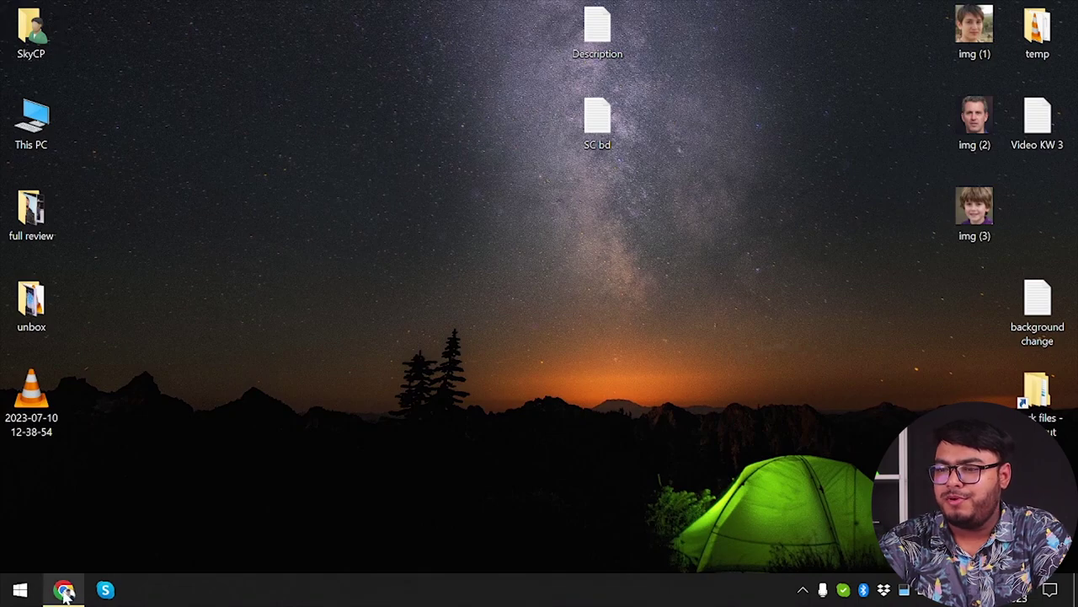
- Switch to Chrome and review the Brilliant Directories lifetime deal description and its discount on the AppSumo page
left_click(65, 591)
scroll(187, 380, "down", 3)
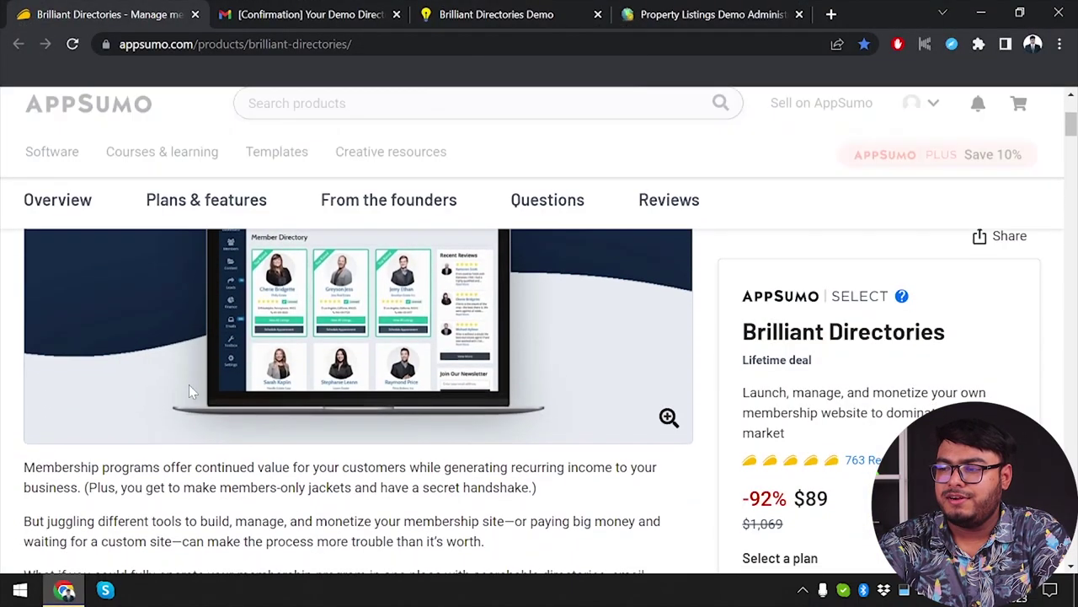
scroll(189, 392, "down", 2)
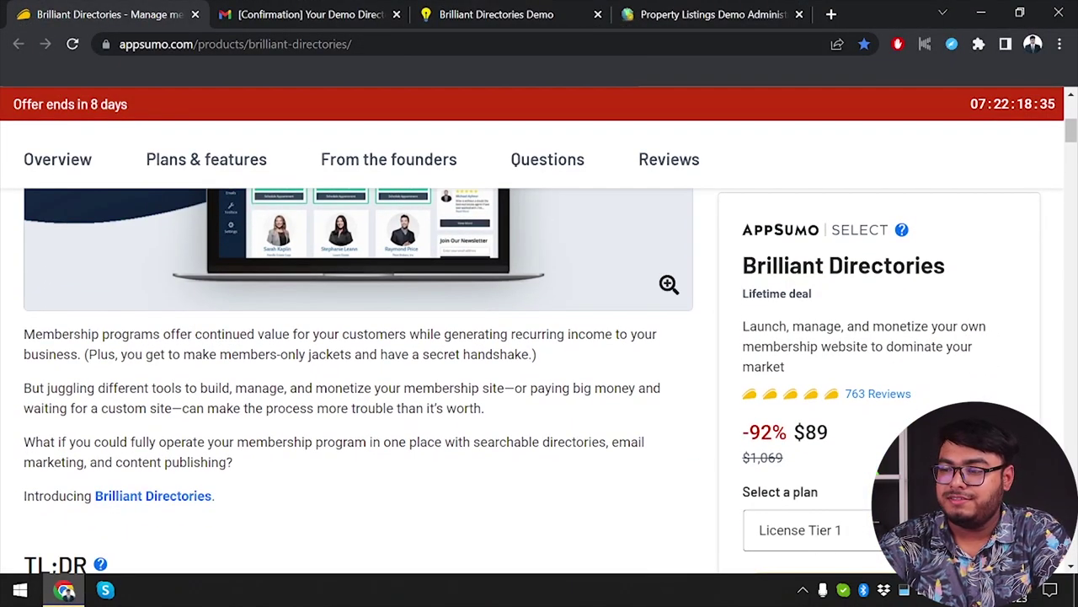
double_click(761, 432)
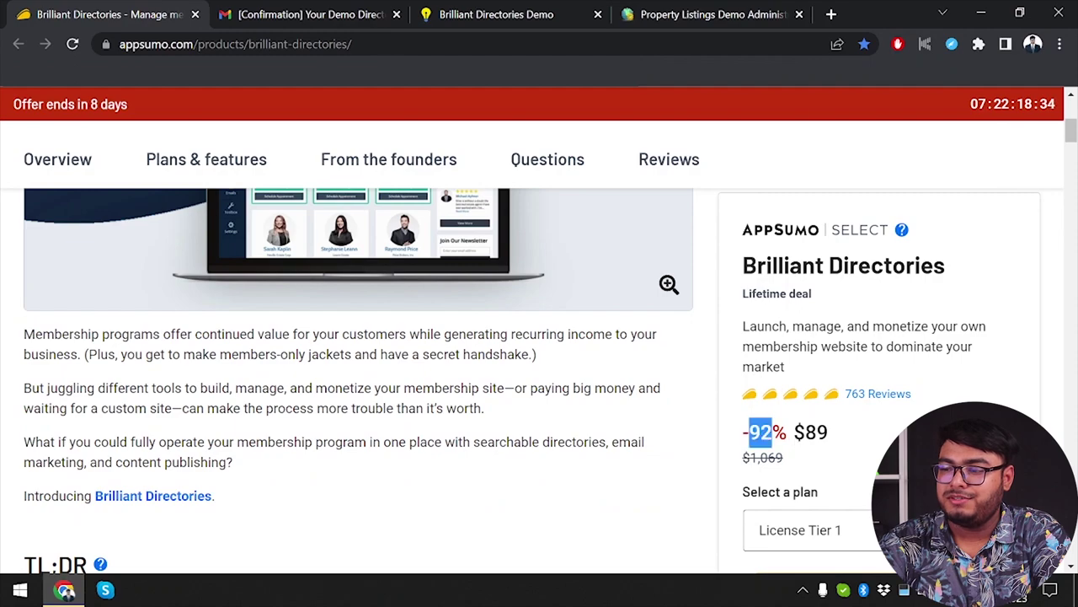
left_click(547, 419)
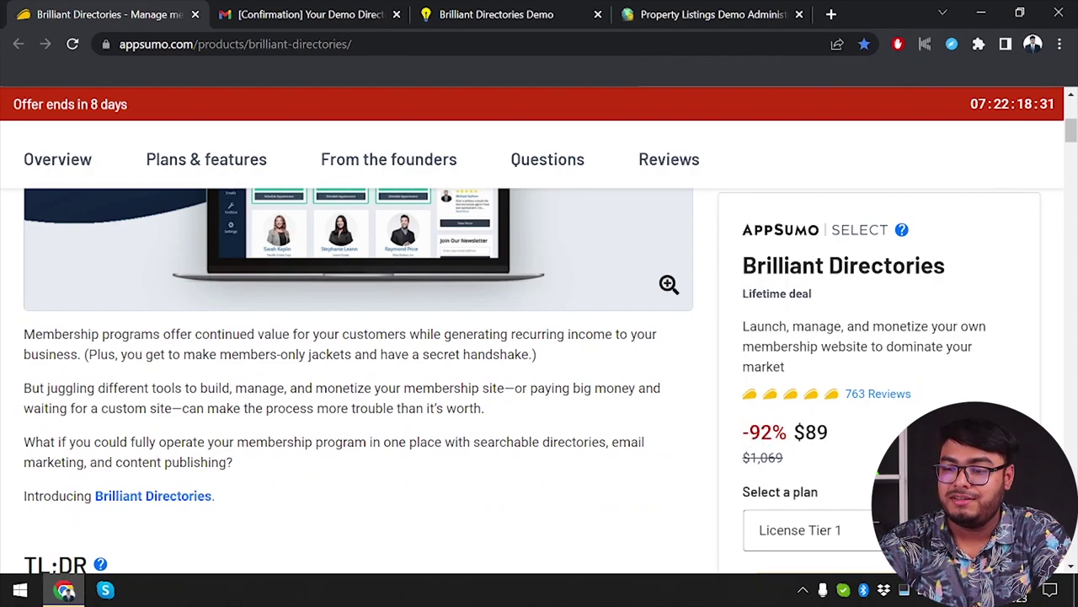
- Open the Brilliant Directories website from the deal description and request the free demo with the prefilled name, email and phone
left_click(140, 497)
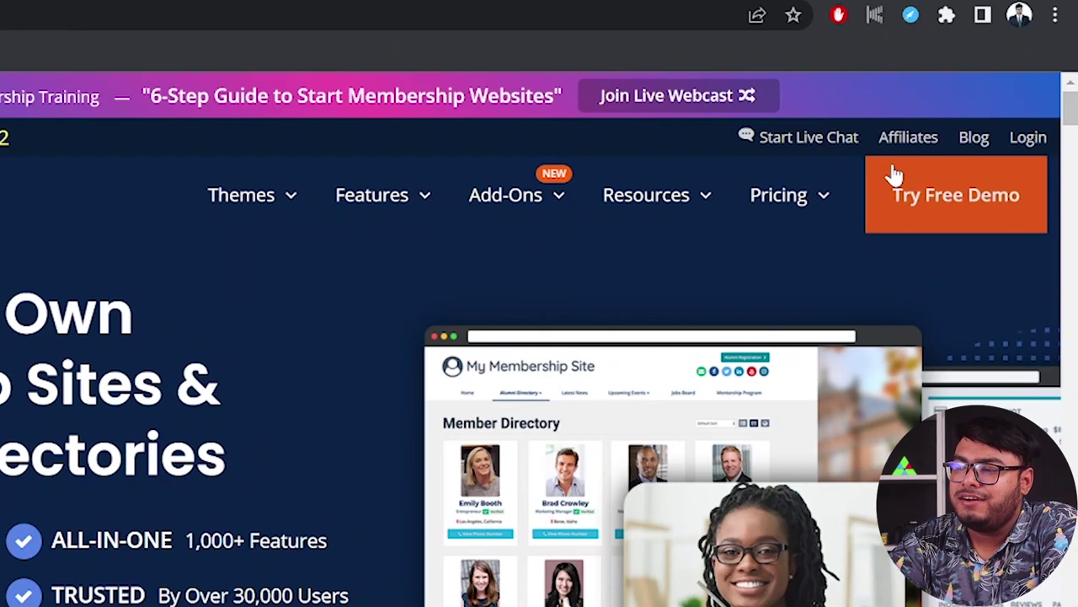
left_click(986, 193)
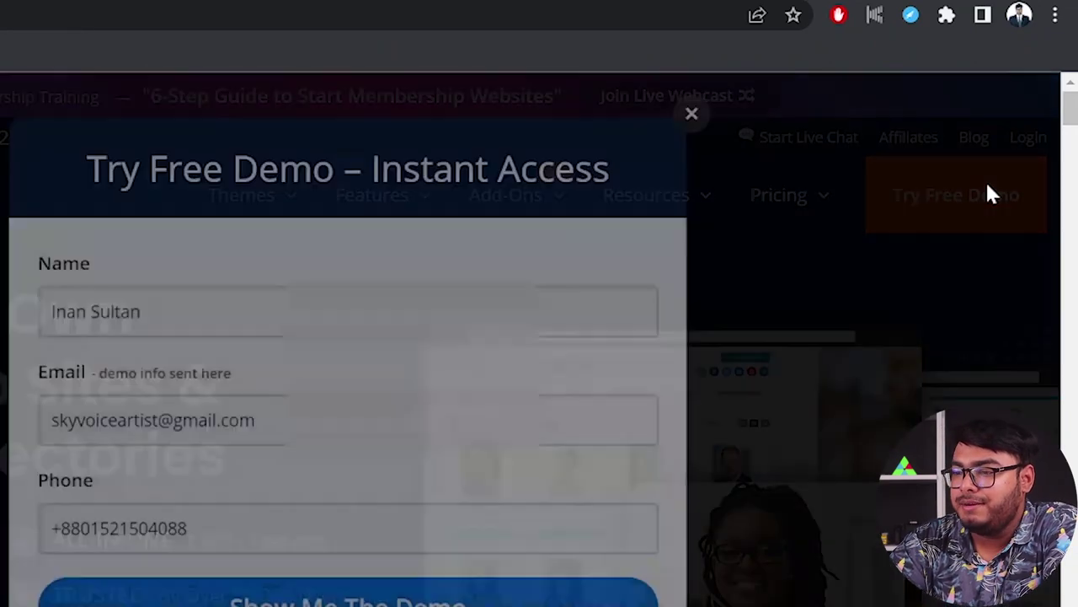
left_click(530, 266)
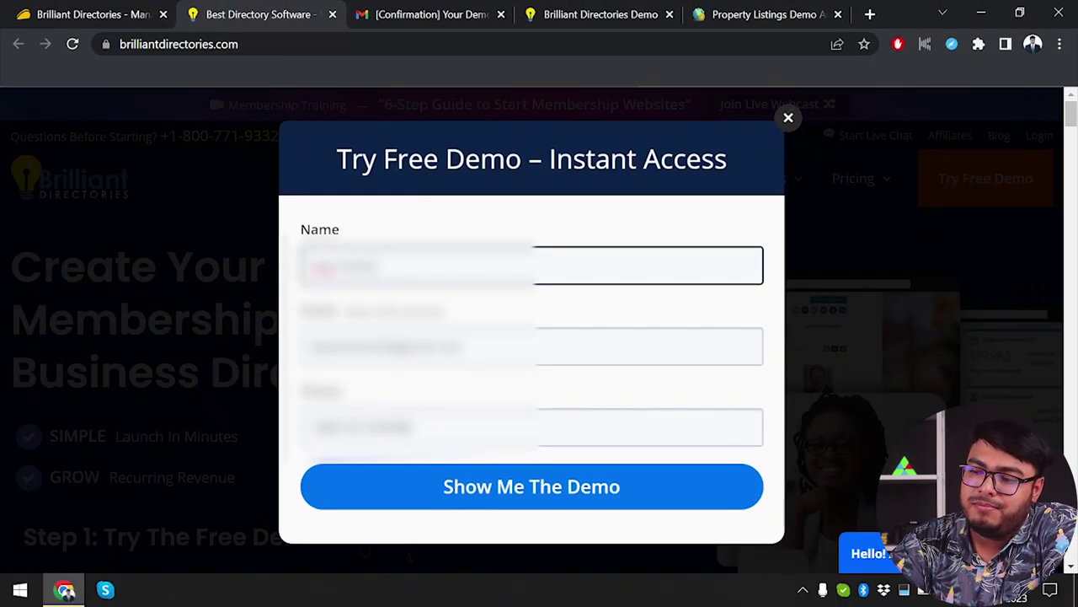
left_click(530, 345)
left_click(531, 426)
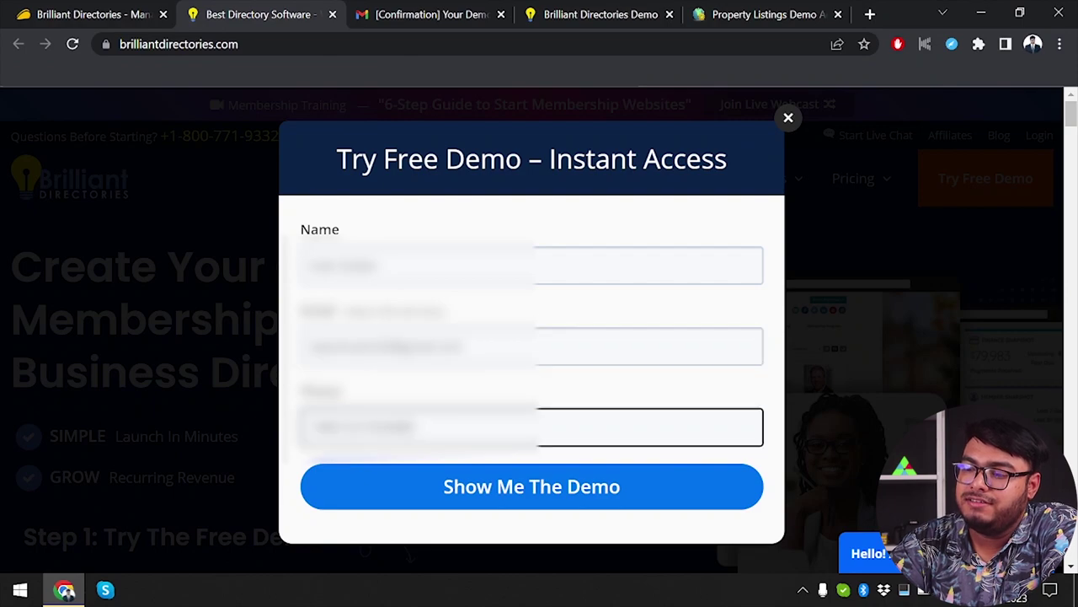
left_click(548, 487)
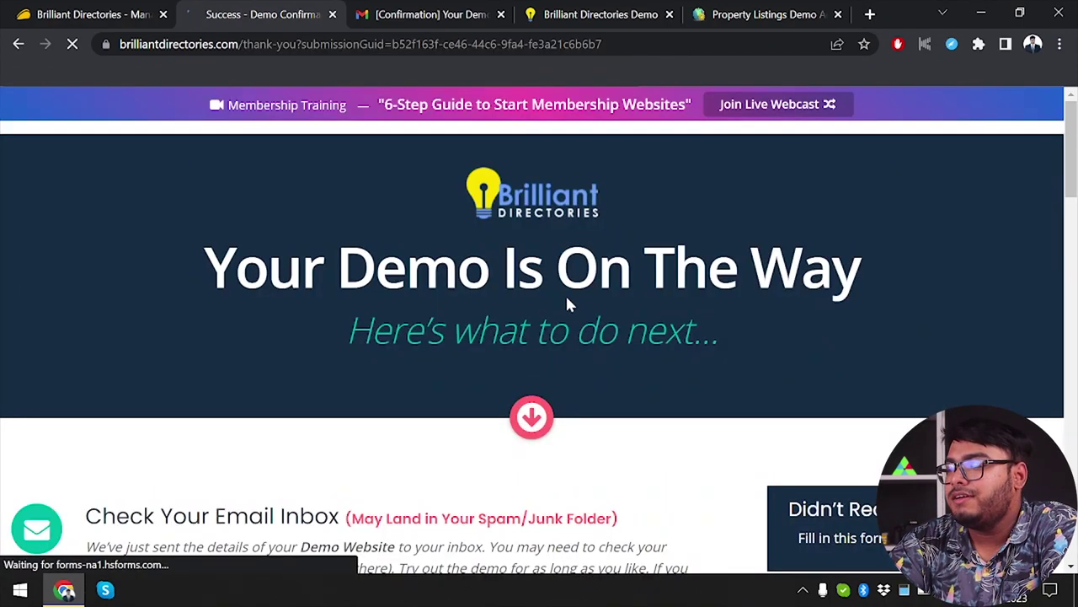
- Read the email inbox instructions on the demo confirmation page, close it and return to the AppSumo deal
scroll(476, 378, "down", 1)
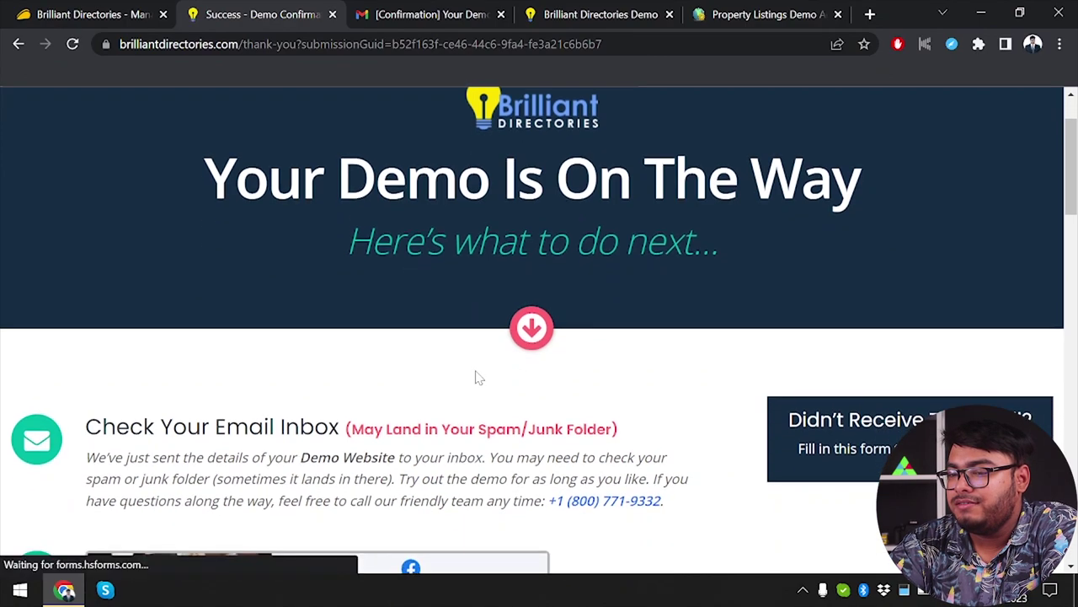
left_click_drag(159, 426, 85, 427)
left_click(529, 449)
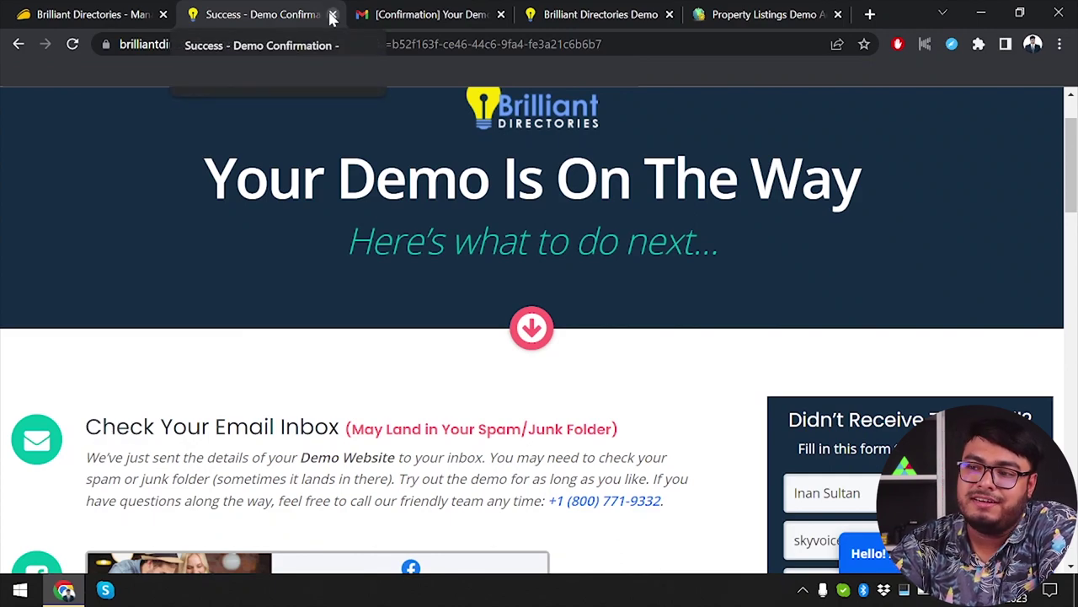
left_click(333, 17)
scroll(240, 156, "up", 5)
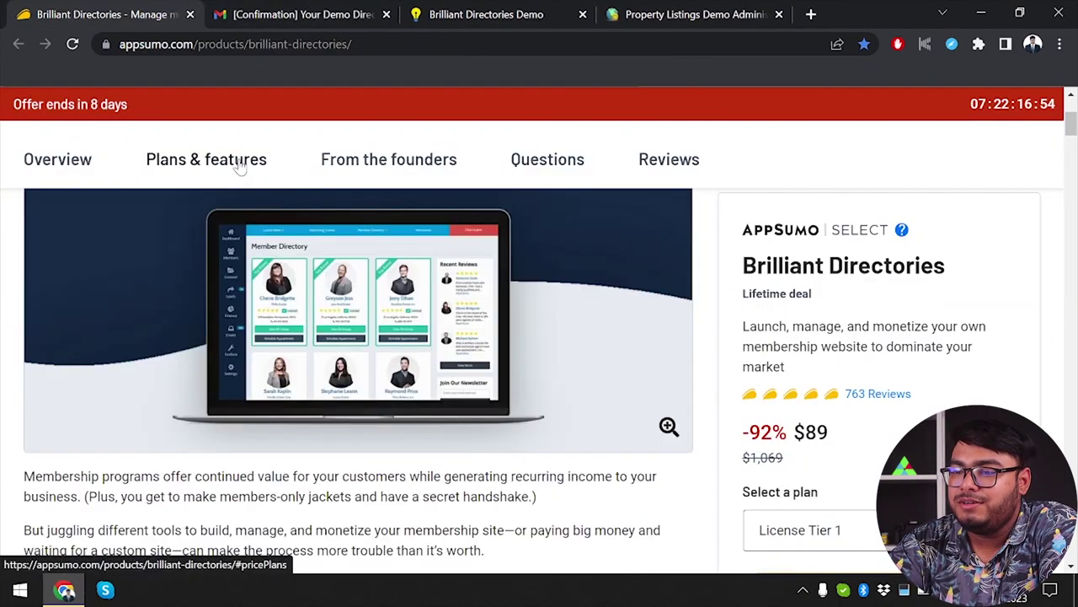
- Switch to the "Your Demo Directory Is Live" email in Gmail and open its Frontend Demo link
left_click(306, 9)
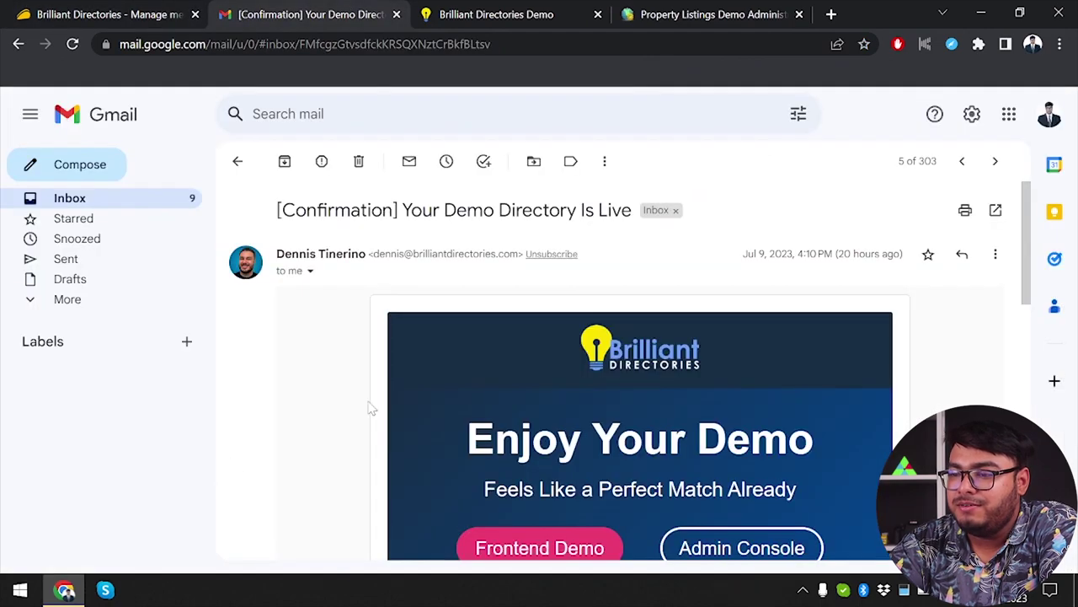
left_click_drag(281, 209, 612, 233)
left_click(572, 266)
scroll(541, 348, "down", 3)
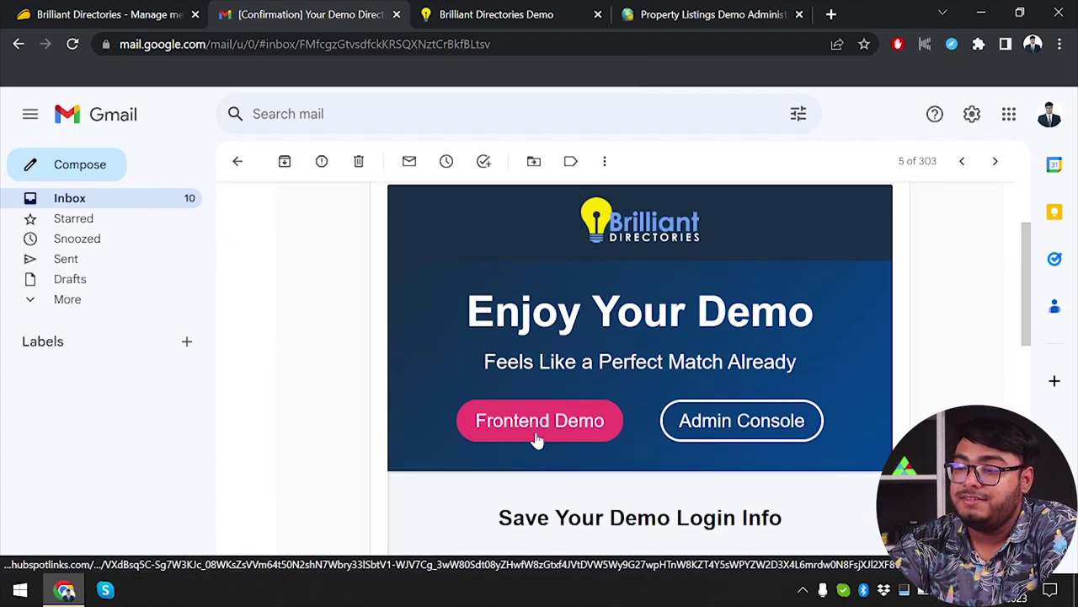
left_click(538, 438)
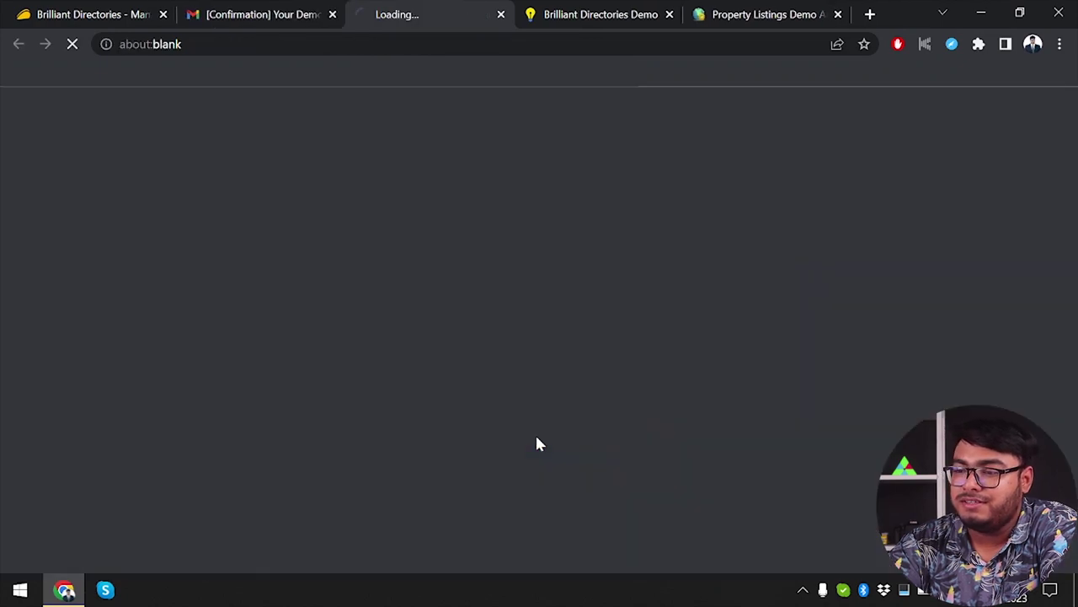
- Return to the confirmation email, open the Admin Console link and log in with the prefilled admin credentials
left_click(272, 10)
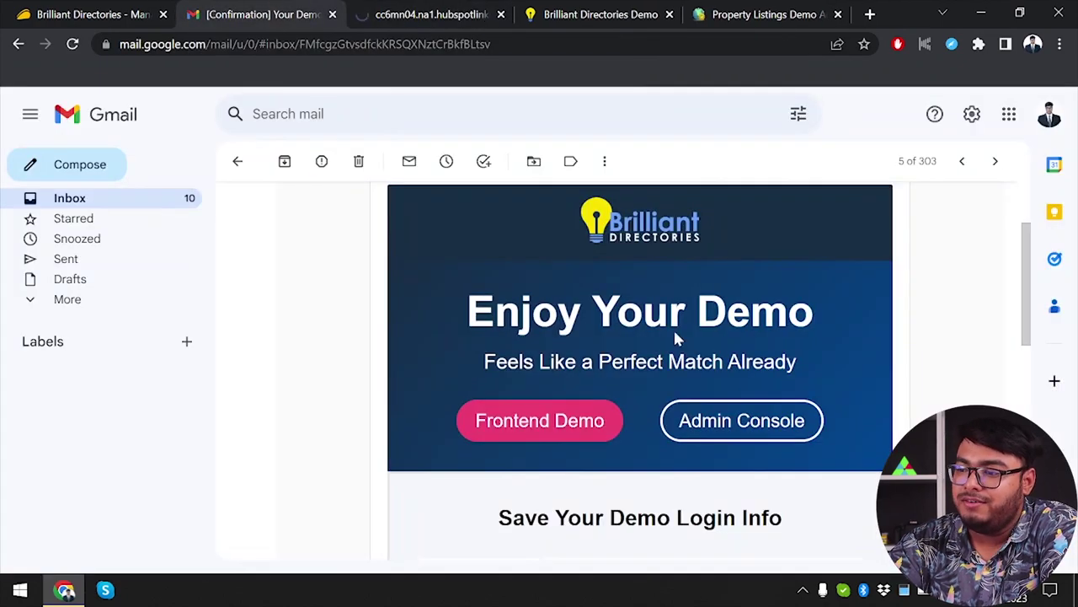
left_click(735, 422)
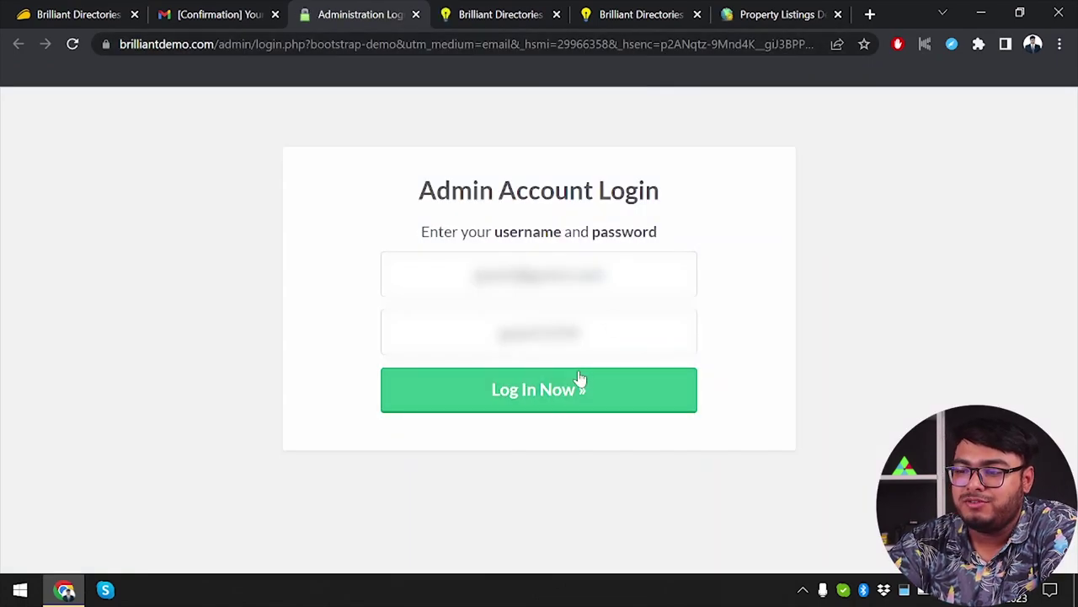
left_click(579, 379)
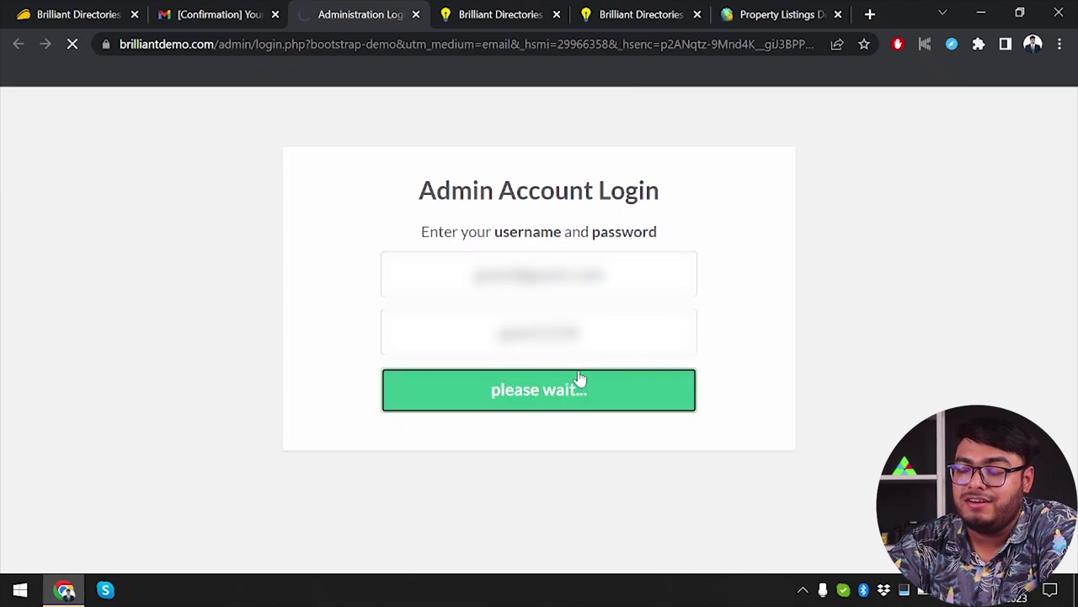
- Examine the frontend demo homepage from its header and navigation down to the footer and the new members section
left_click(500, 14)
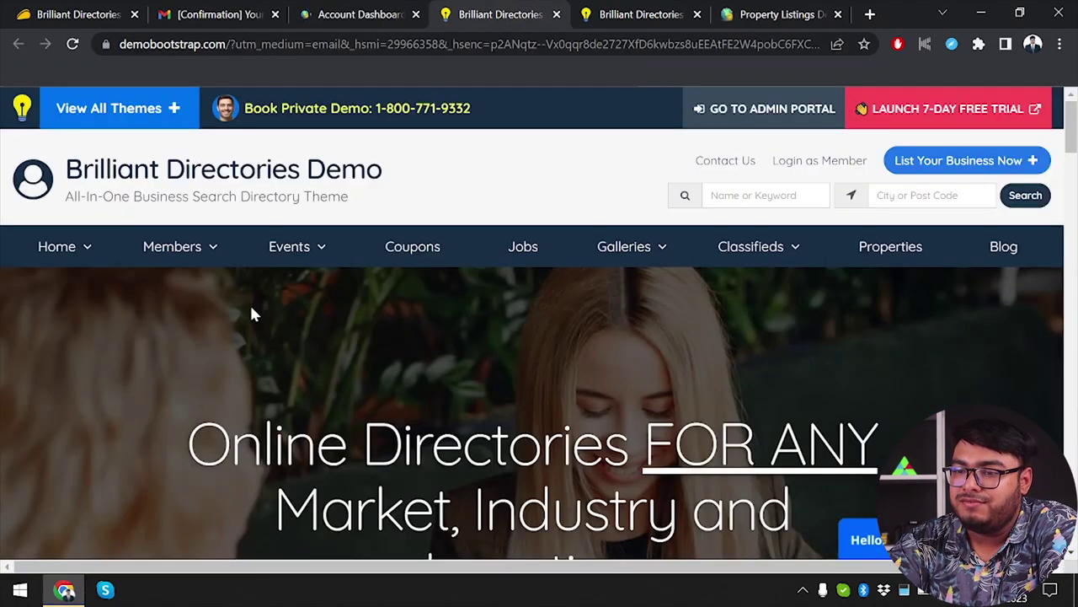
scroll(253, 312, "down", 1)
scroll(253, 313, "up", 3)
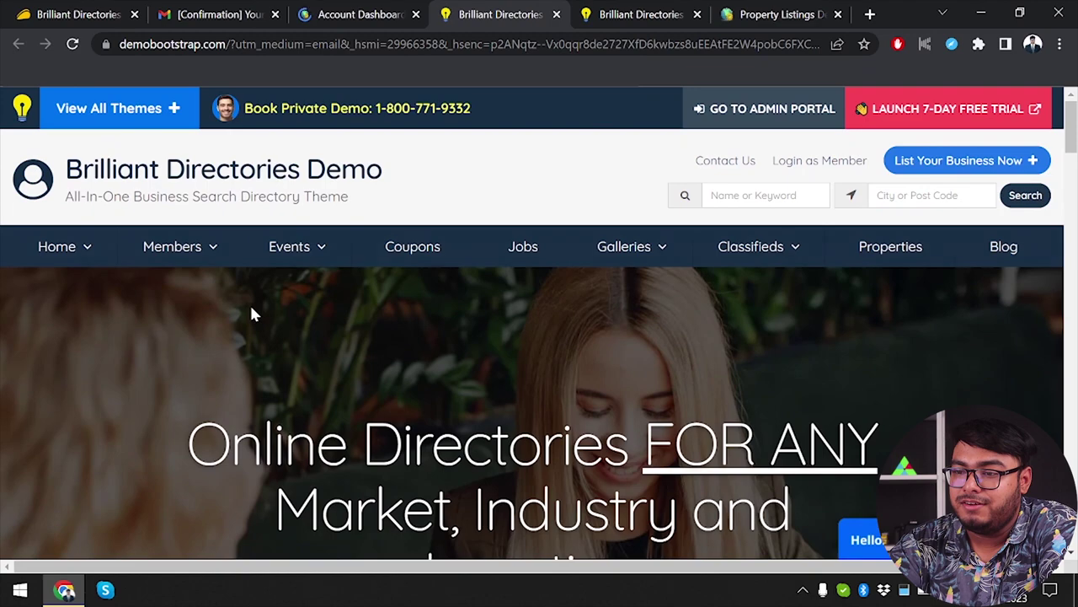
scroll(251, 313, "down", 6)
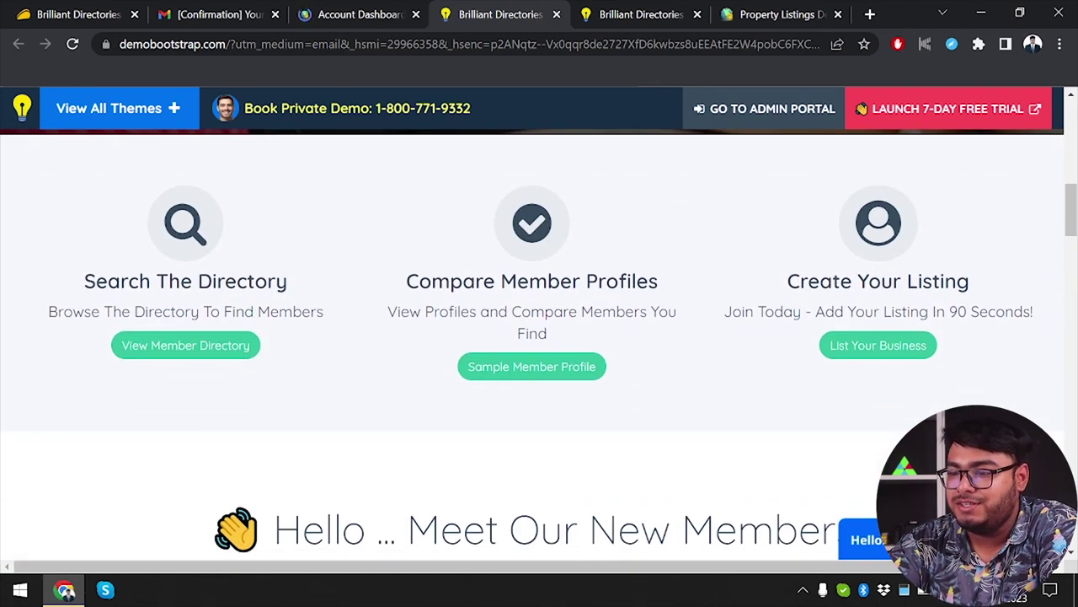
scroll(404, 380, "down", 15)
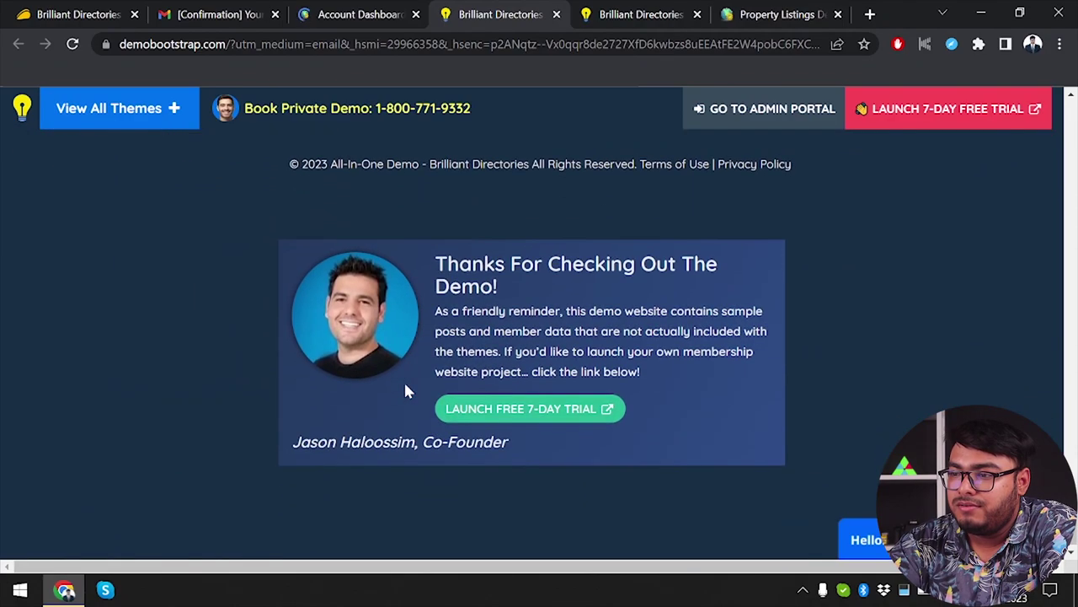
scroll(405, 391, "up", 15)
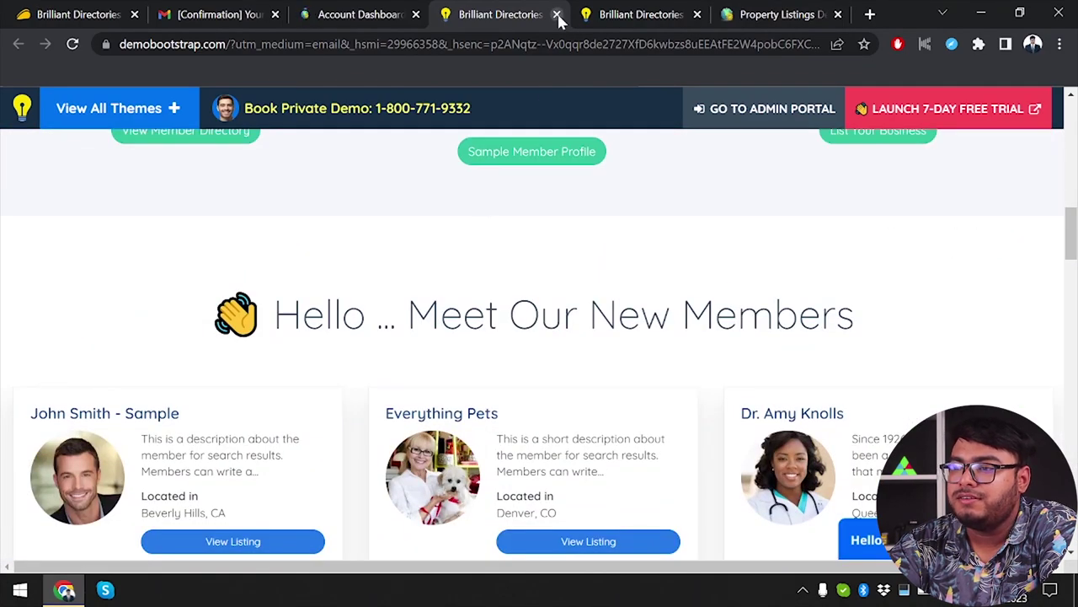
- Close both frontend demo pages and the Property Listings demo page, leaving the admin account dashboard open
left_click(557, 15)
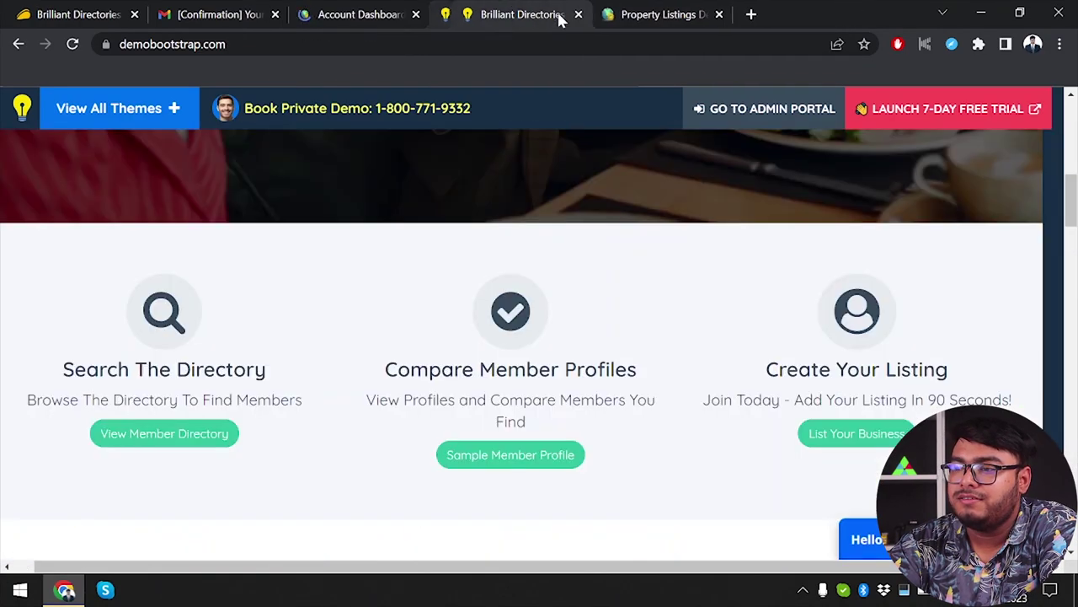
left_click(557, 15)
left_click(558, 15)
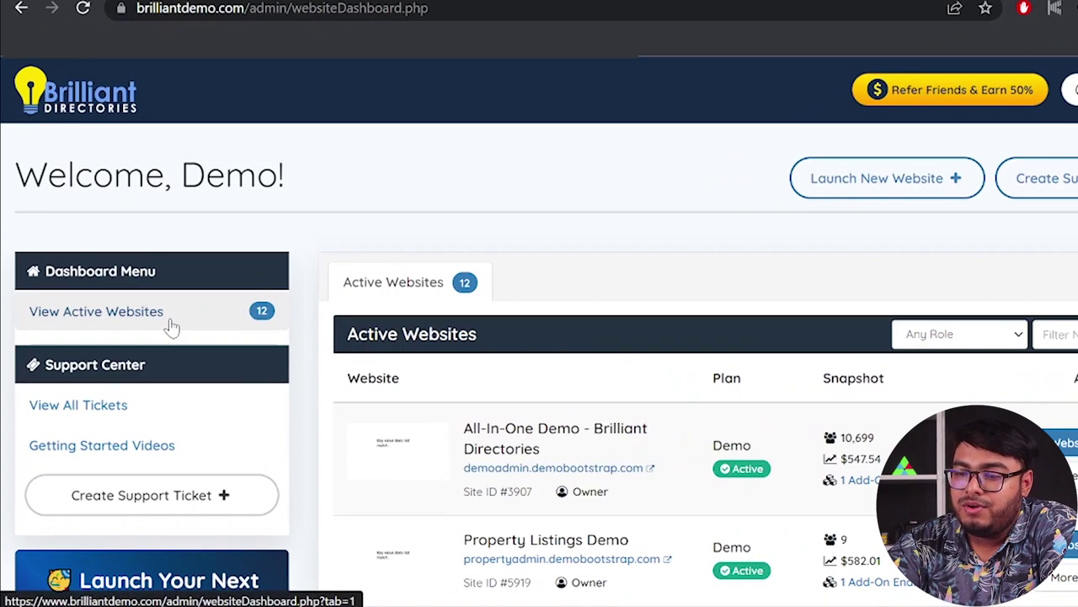
- Open the active websites list from the dashboard and look through the available demo sites
left_click(191, 322)
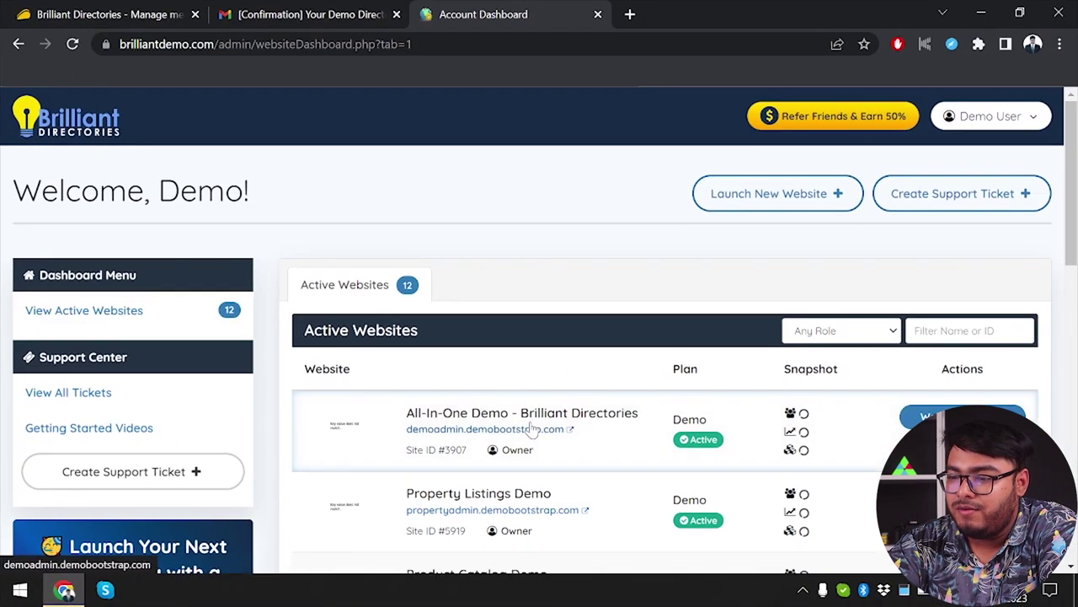
scroll(518, 337, "down", 2)
scroll(565, 374, "down", 2)
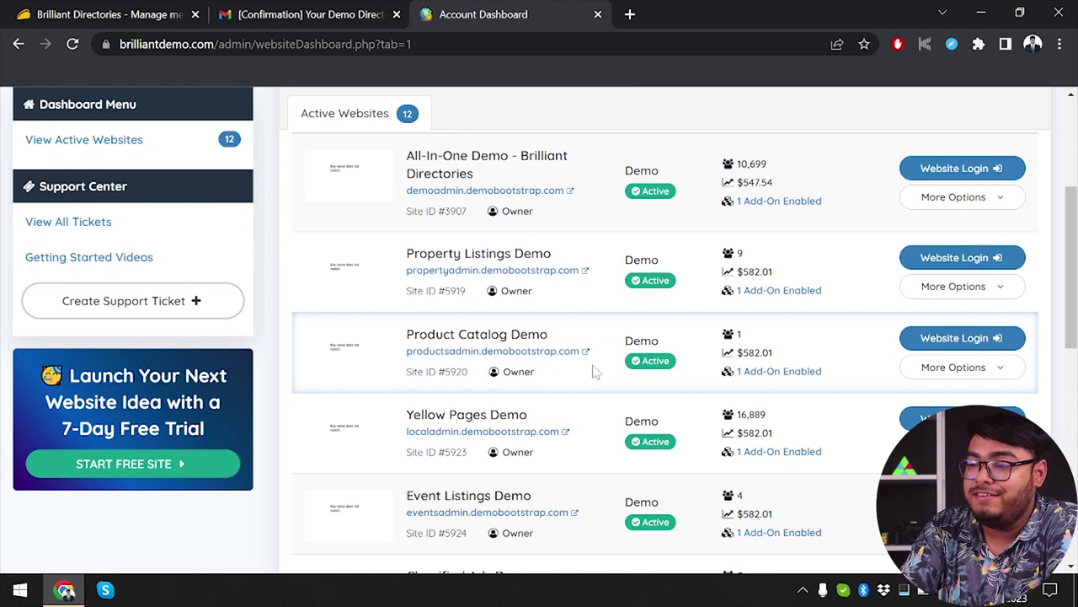
scroll(594, 371, "down", 5)
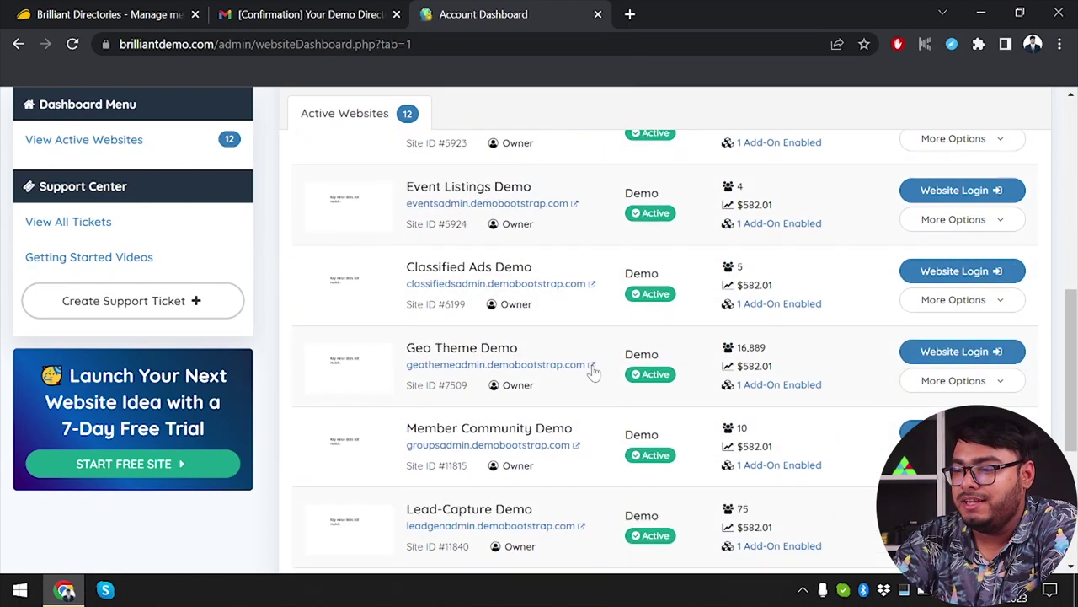
scroll(594, 371, "up", 7)
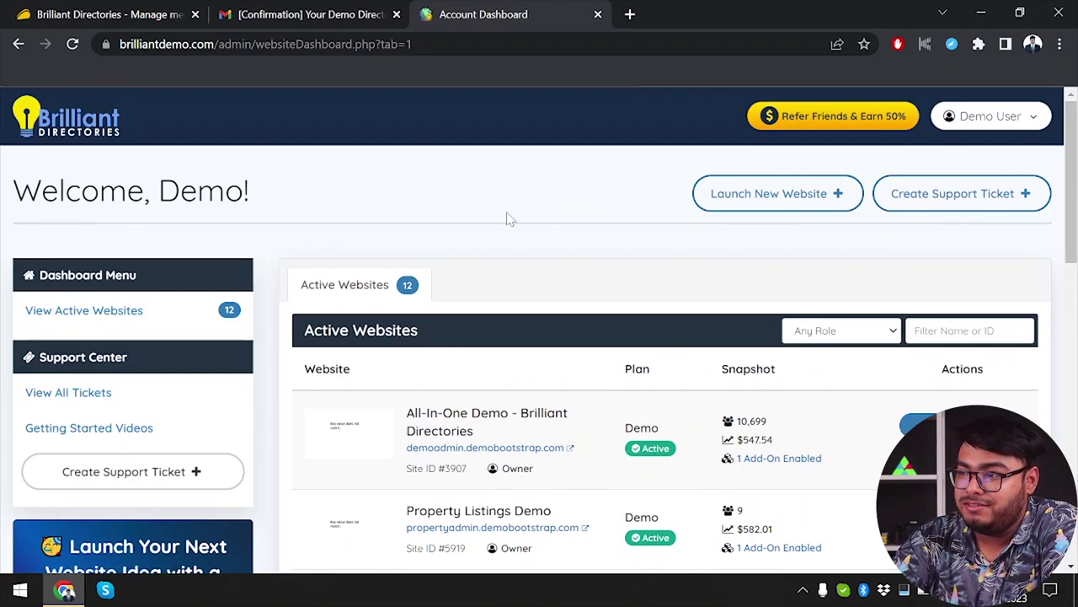
- View the Demo User account options in the dashboard header, and dismiss them
left_click(1041, 105)
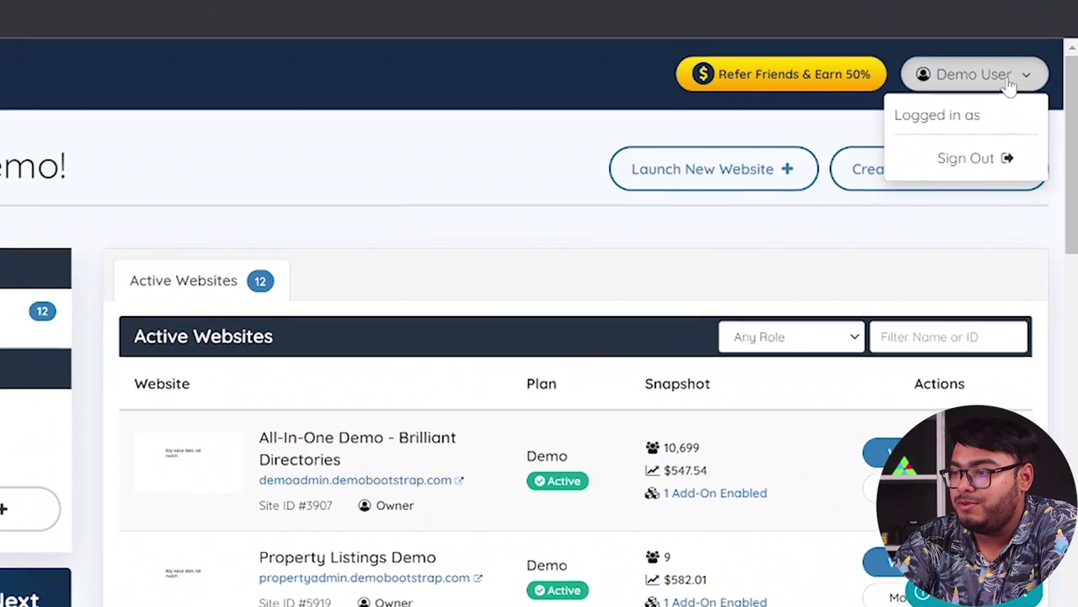
left_click(1035, 117)
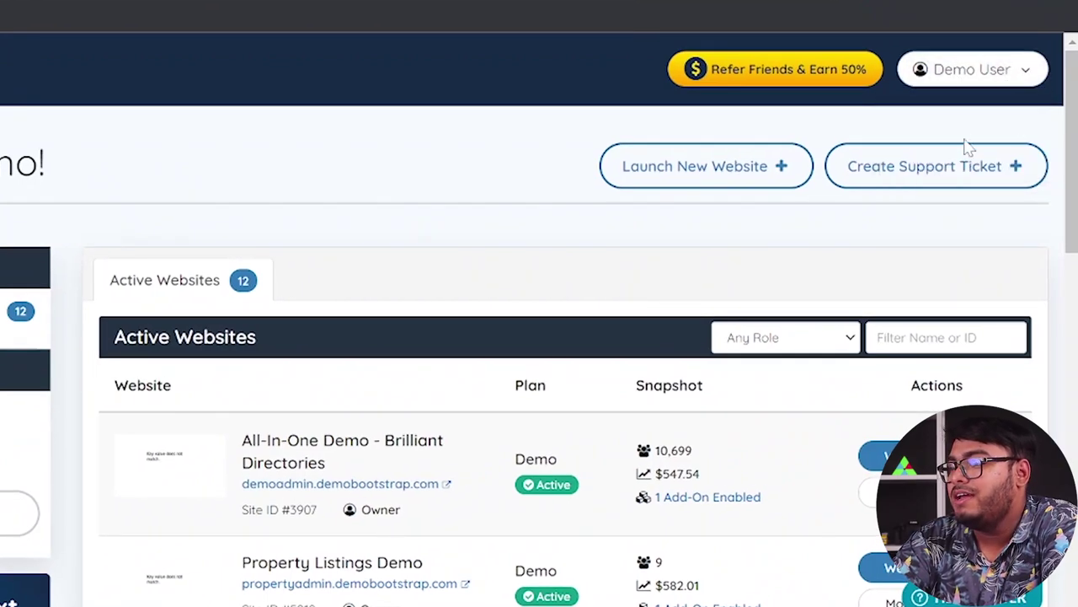
left_click(994, 70)
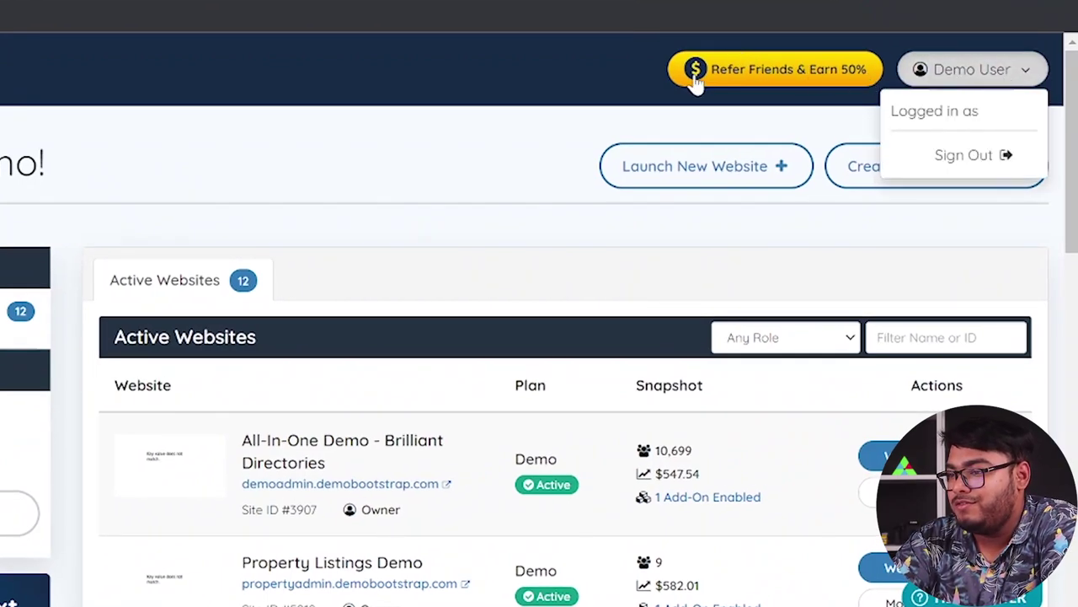
left_click(421, 123)
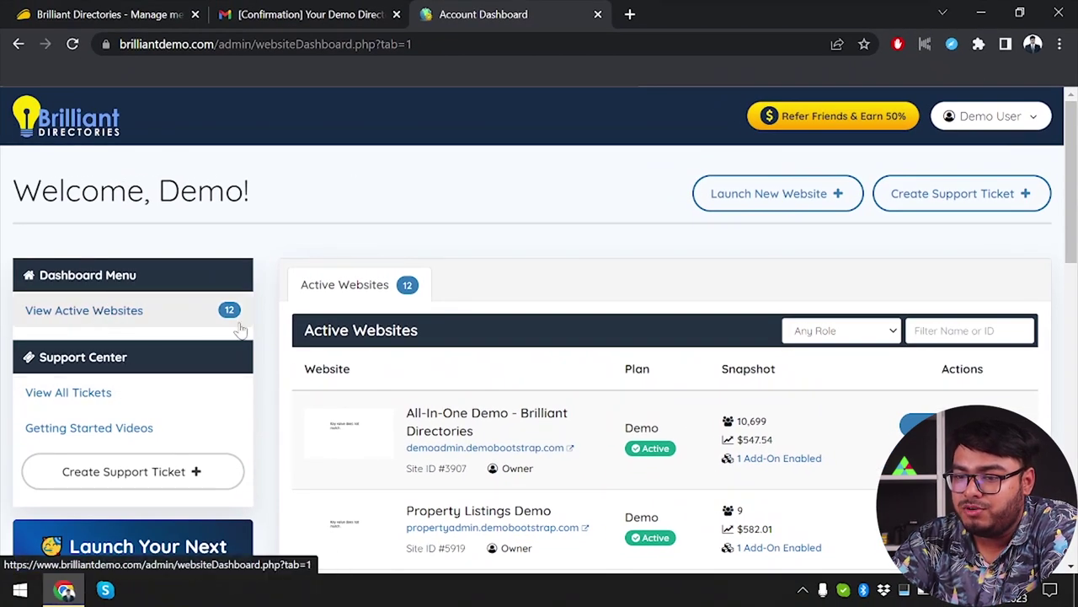
- Examine the full list of active demo websites, from the All-In-One Demo down to the Real Estate Co. Demo
scroll(411, 214, "down", 1)
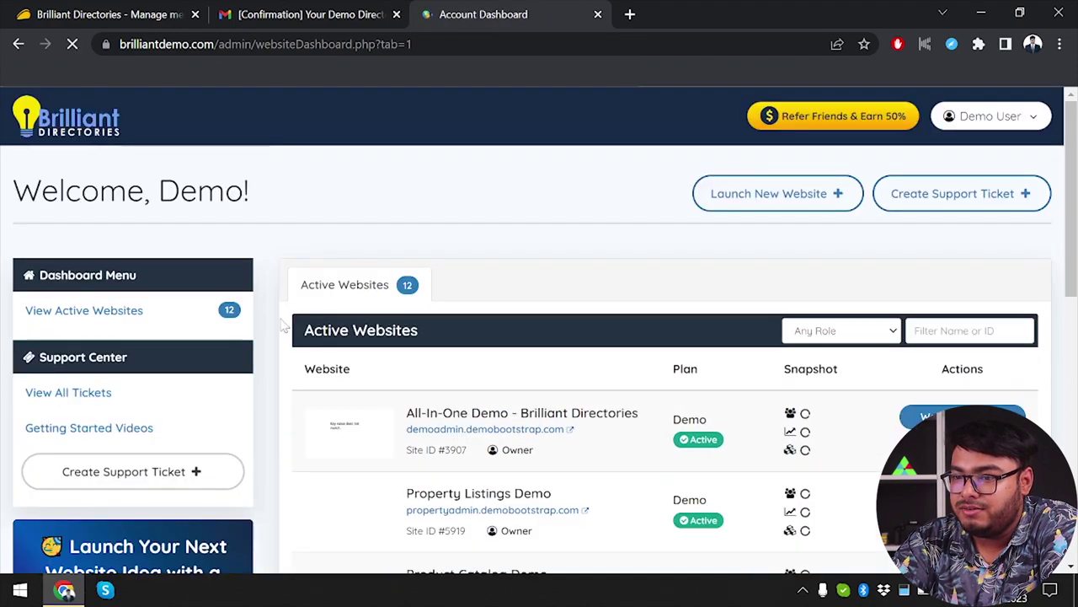
scroll(495, 367, "down", 1)
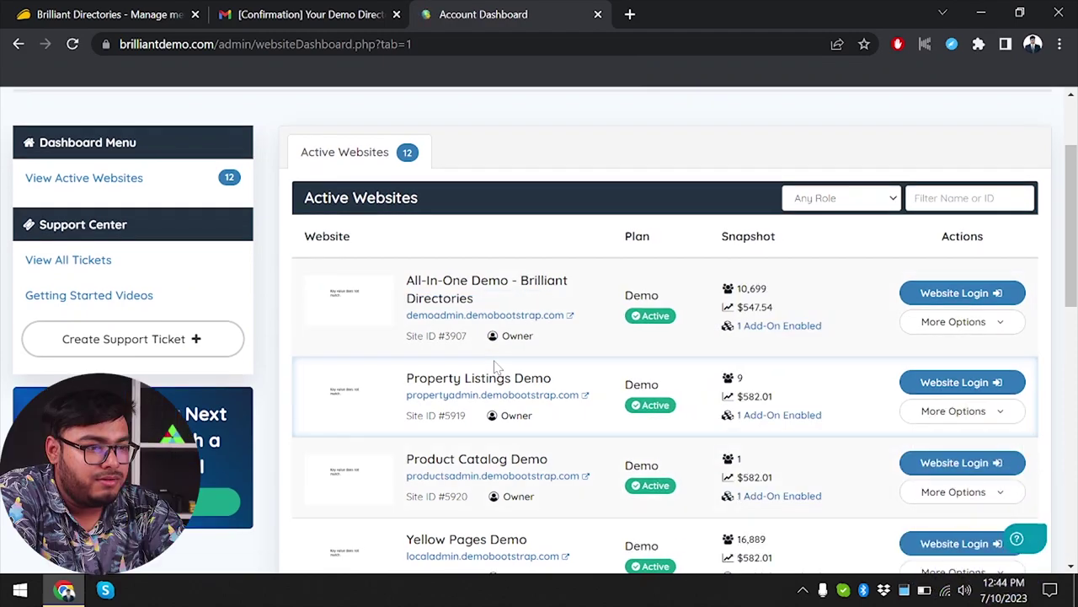
scroll(495, 368, "down", 1)
scroll(495, 368, "down", 4)
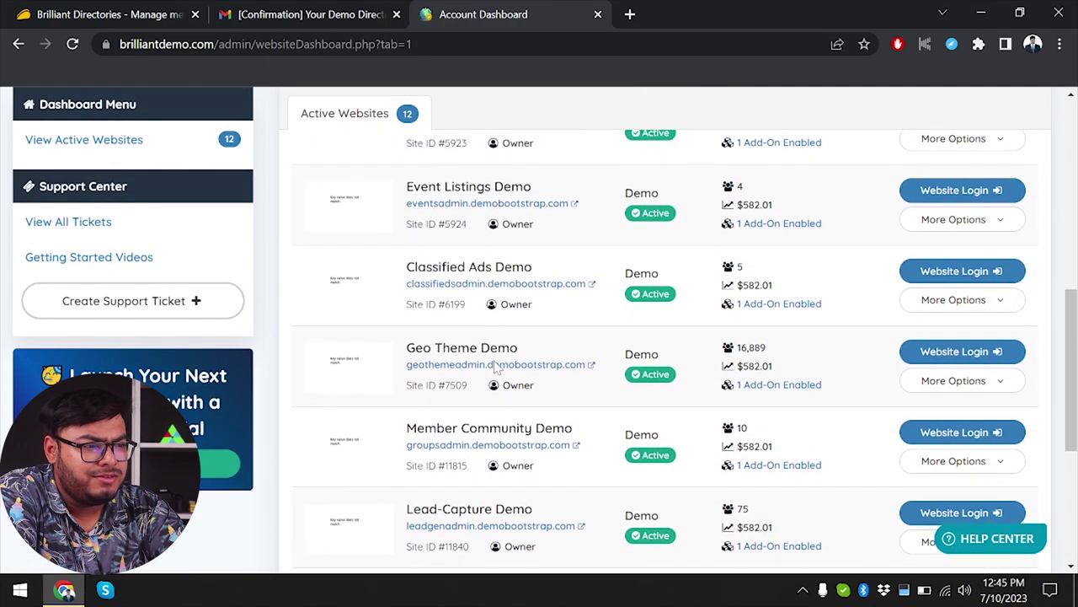
scroll(496, 368, "down", 3)
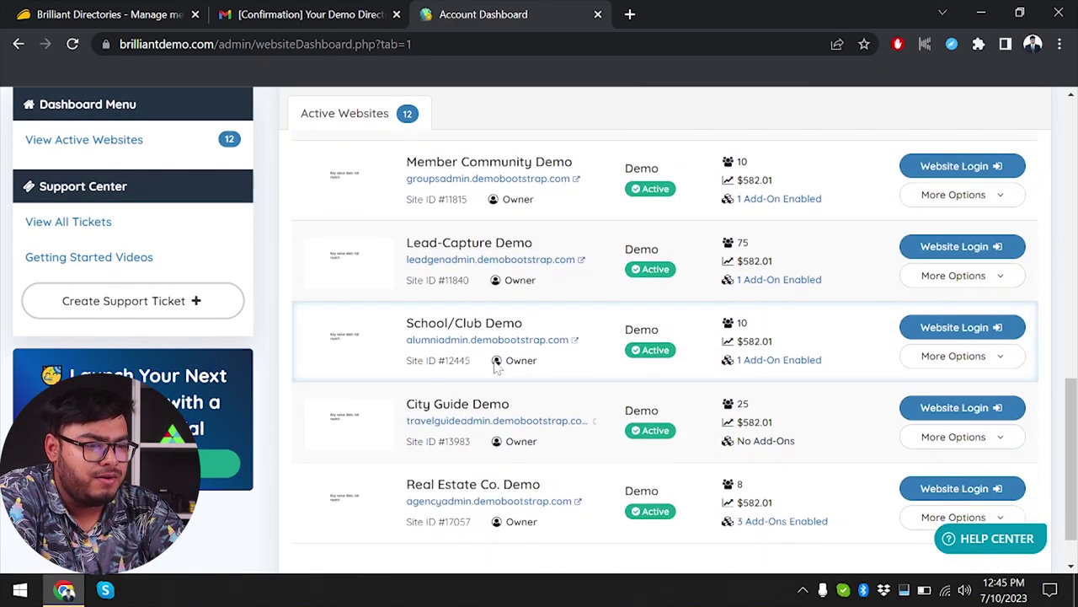
scroll(495, 367, "up", 10)
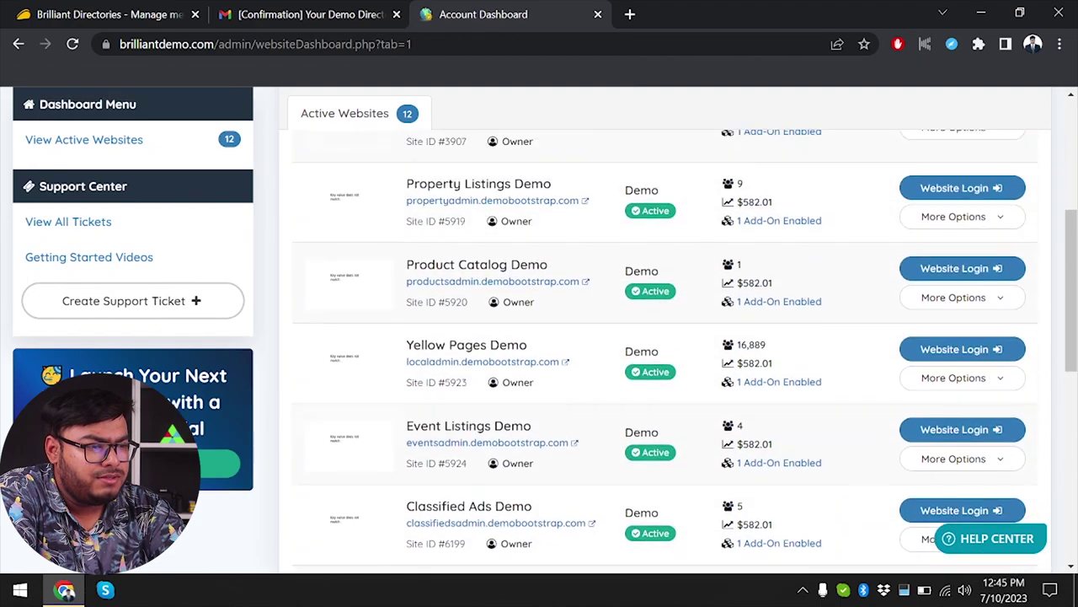
scroll(708, 433, "down", 1)
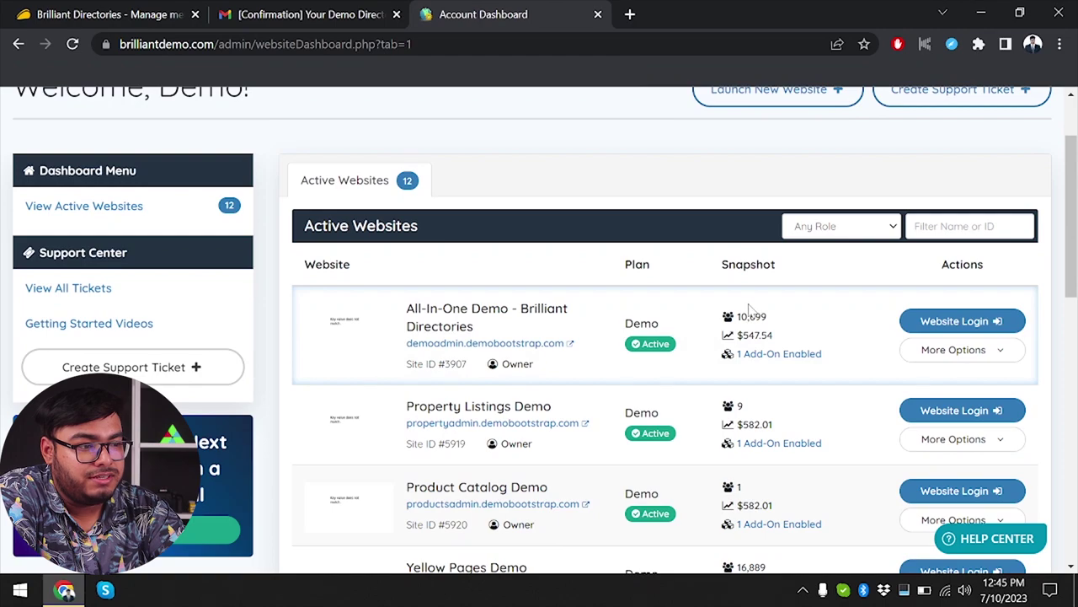
scroll(750, 308, "down", 2)
scroll(753, 310, "down", 6)
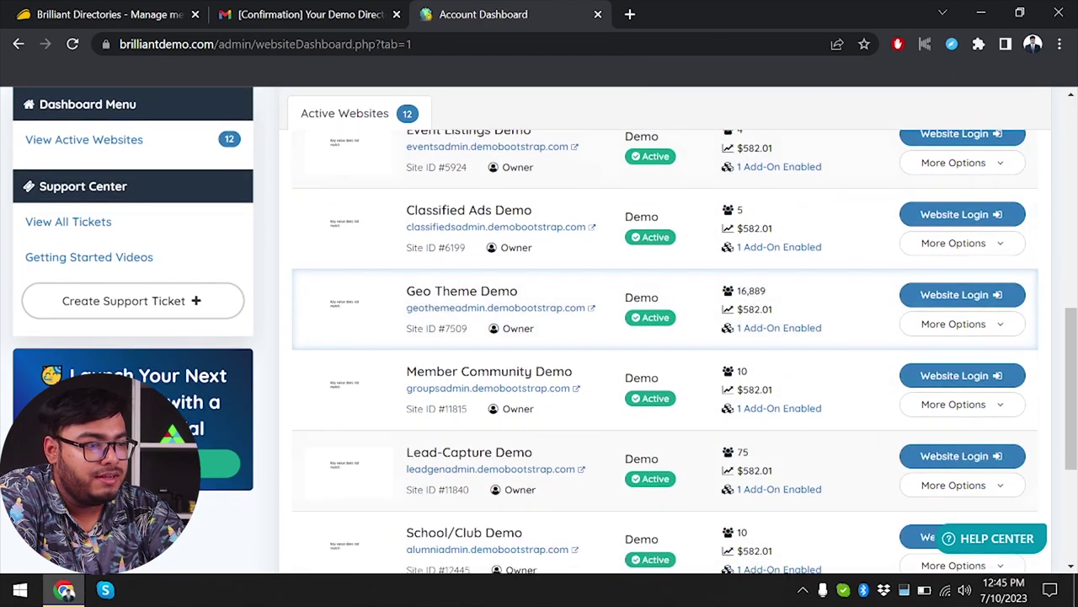
scroll(842, 404, "down", 1)
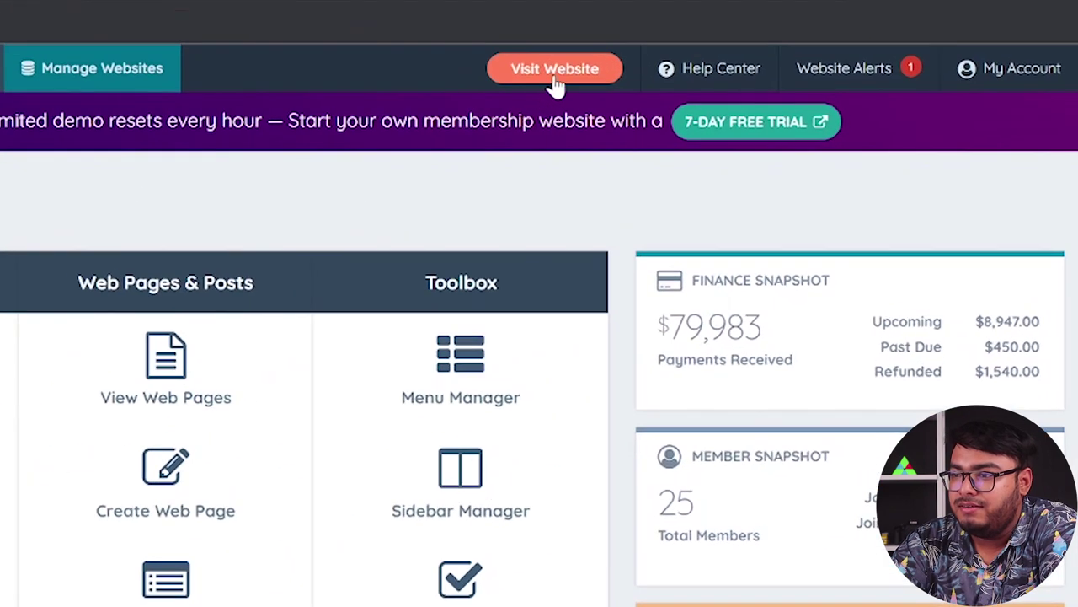
- Open the public website of the City Guide Demo and look at its homepage banner
left_click(554, 69)
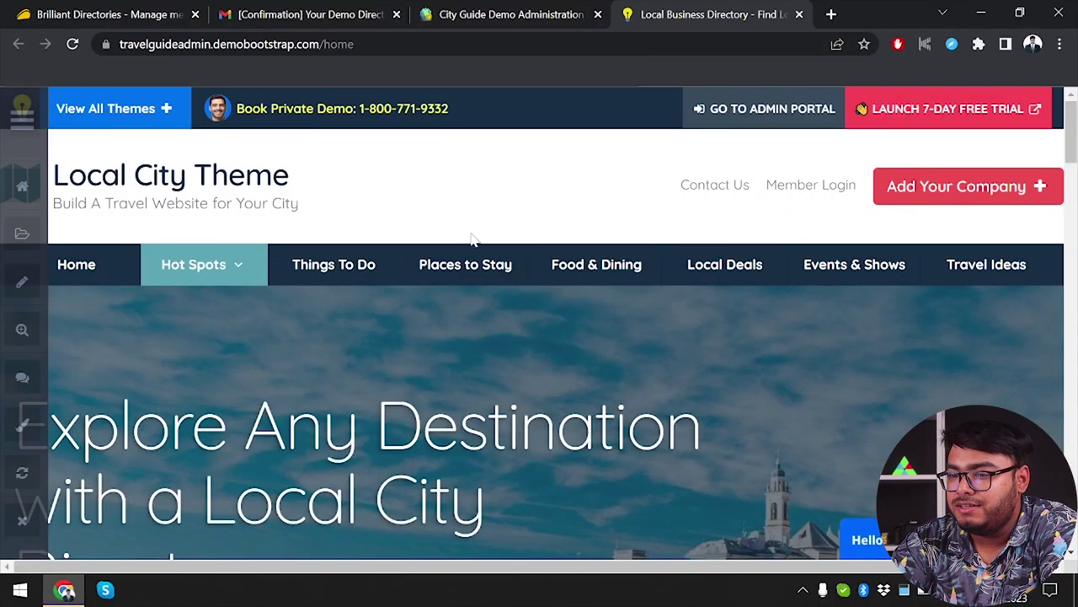
scroll(471, 238, "down", 2)
double_click(397, 303)
left_click_drag(397, 303, 253, 295)
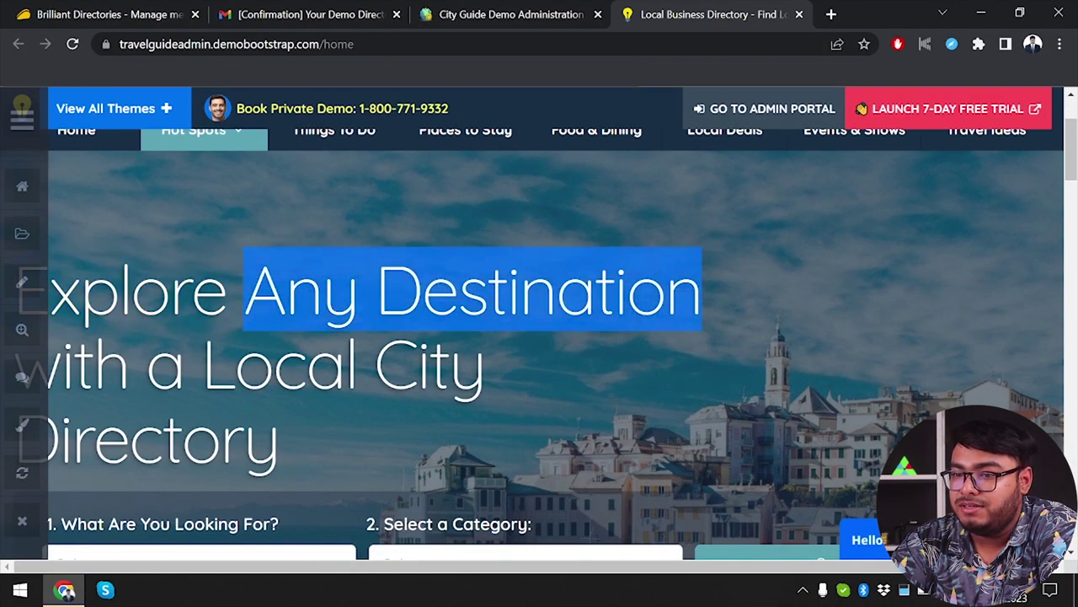
- Open the City Guide homepage in the page editor and find the content block with the Create Button Links button
left_click(22, 281)
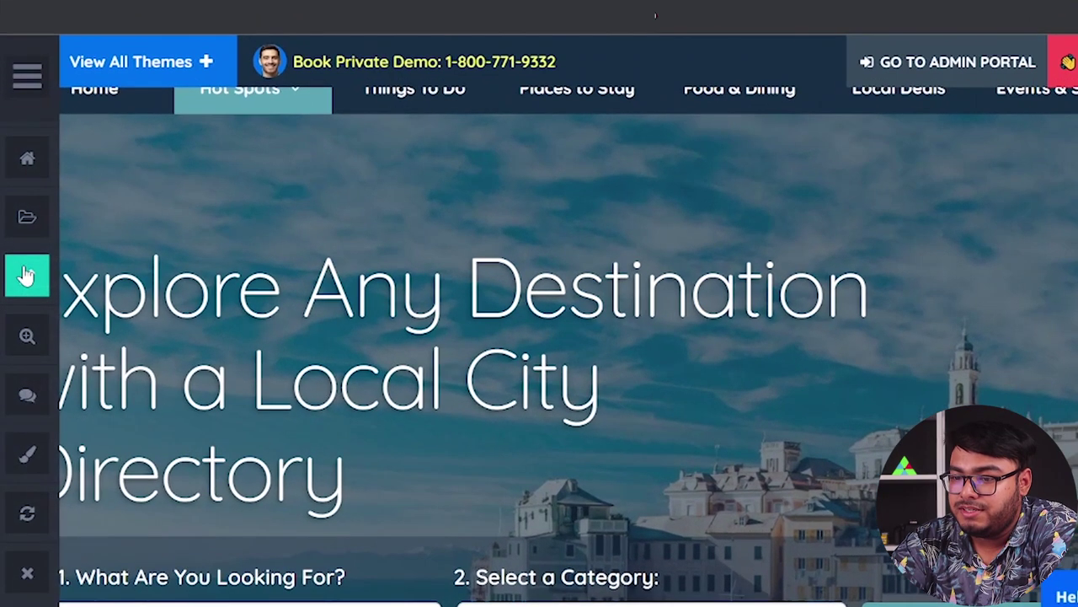
left_click(24, 286)
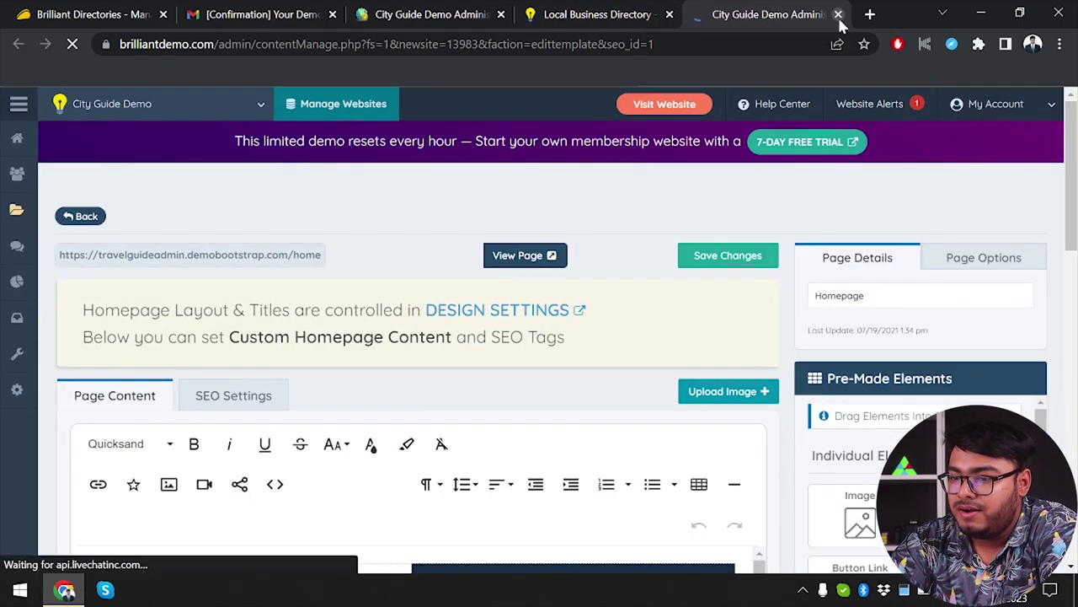
scroll(494, 313, "down", 2)
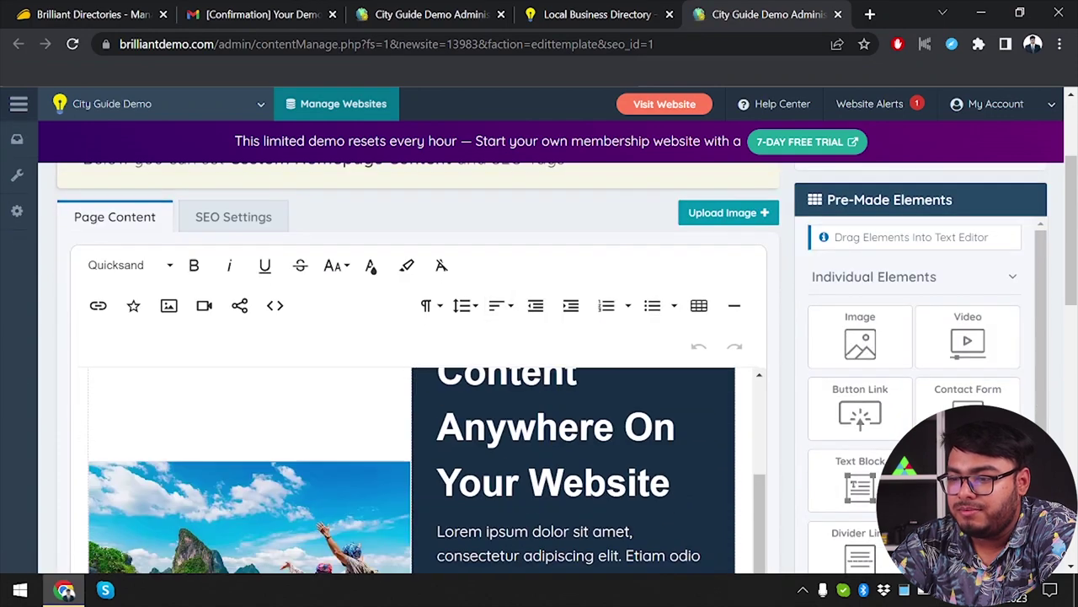
scroll(474, 497, "down", 3)
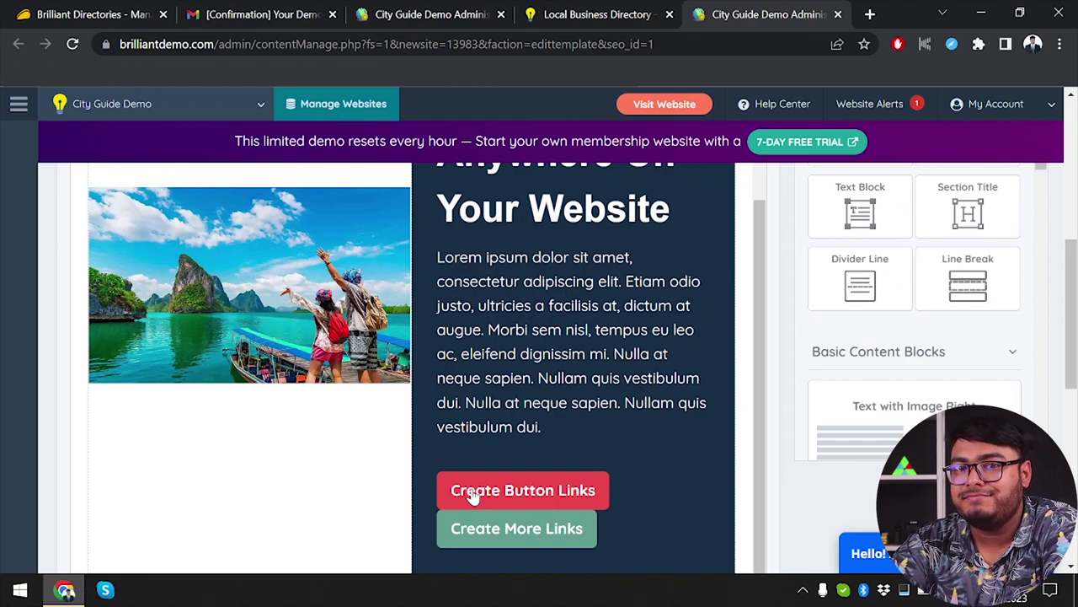
- Check the member options in the City Guide admin dashboard, and return to the homepage editor
key("ctrl+shift+Tab")
left_click(476, 23)
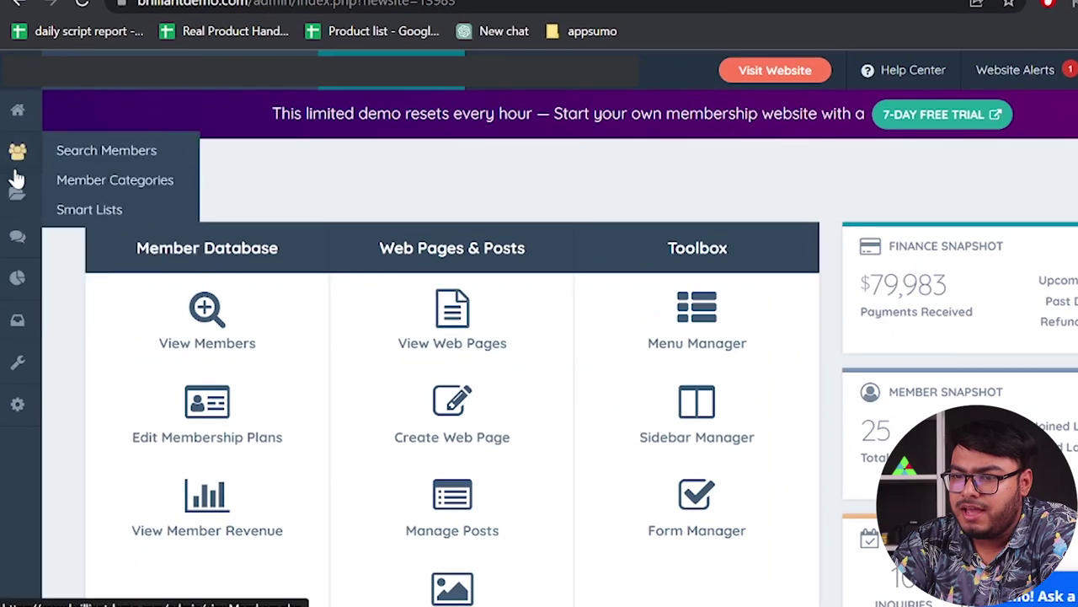
mouse_move(46, 194)
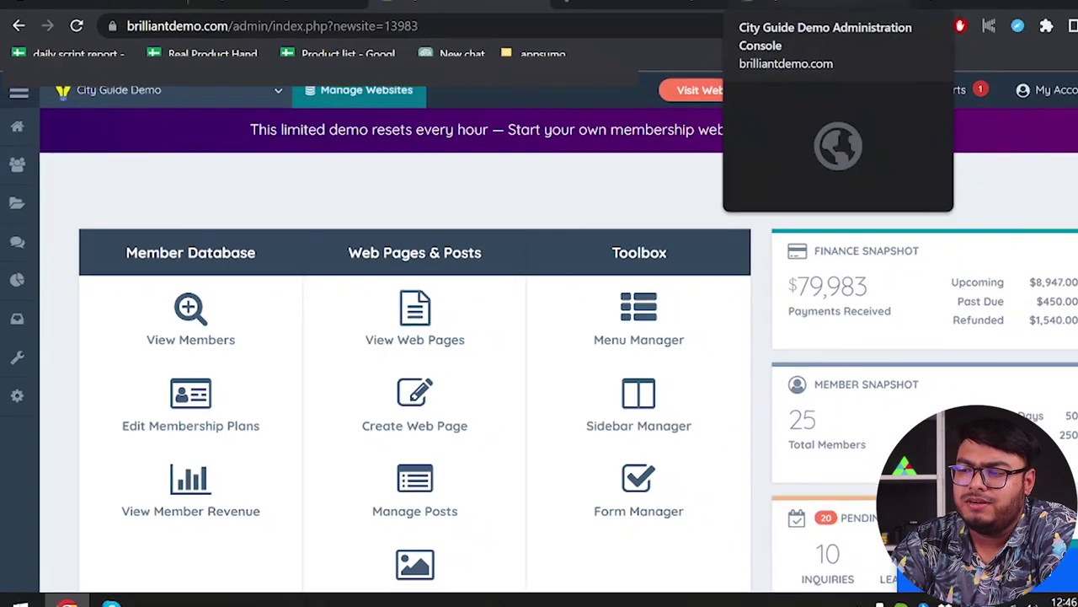
left_click(765, 14)
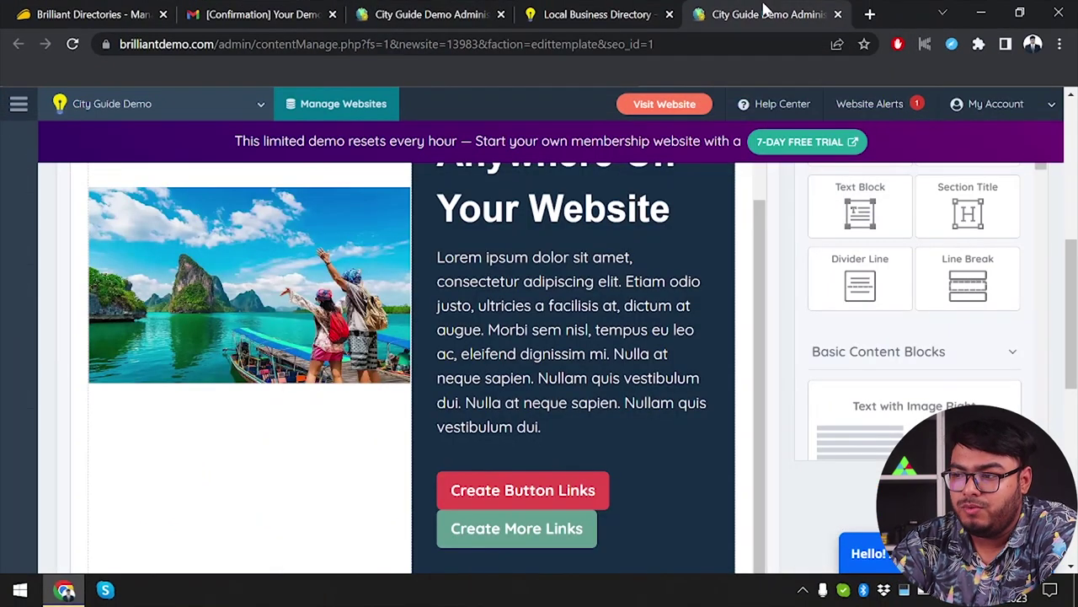
- Change the red button's label in the homepage content to "Create Buttton Links" and save the page
left_click(526, 491)
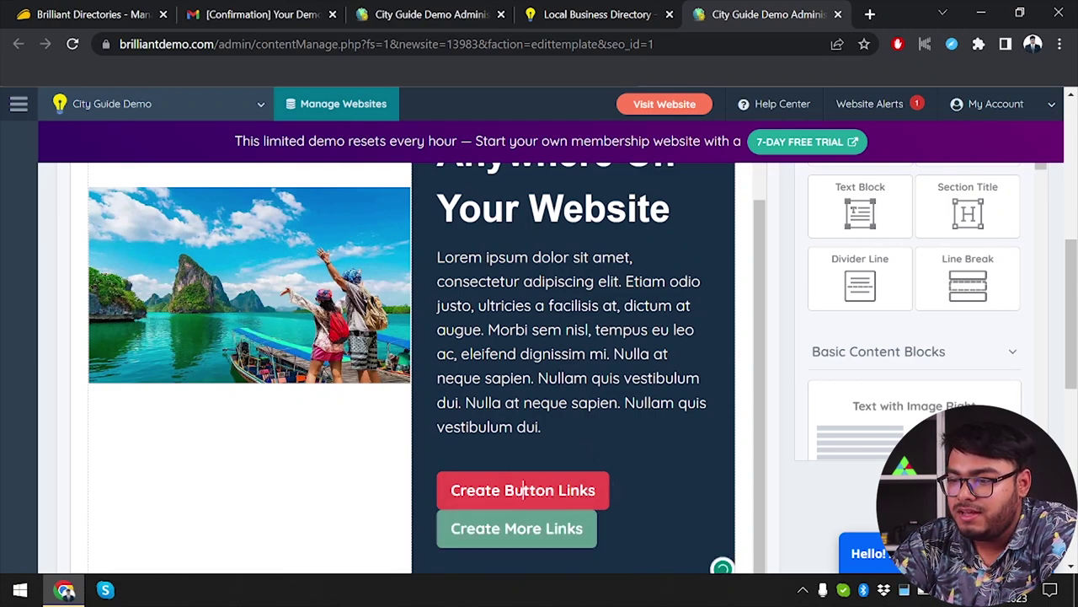
left_click(526, 490)
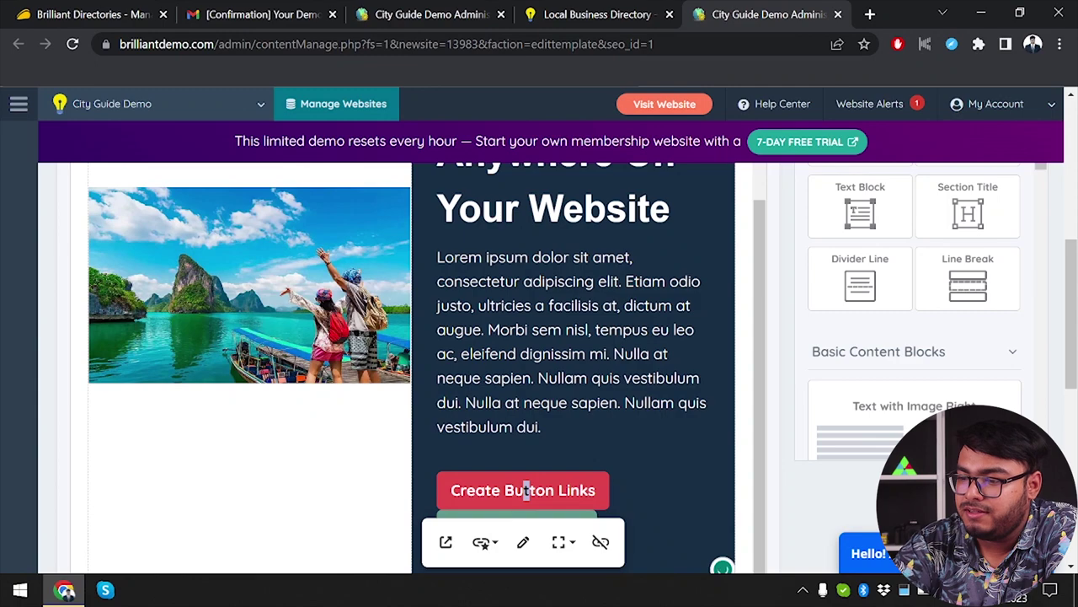
key("Delete")
type("tt")
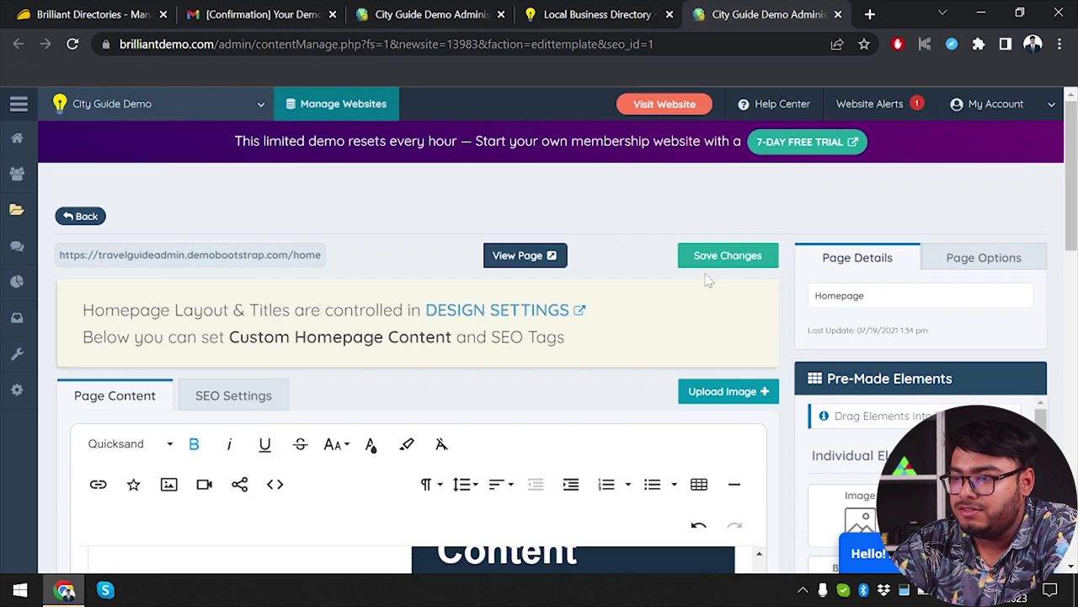
left_click(726, 257)
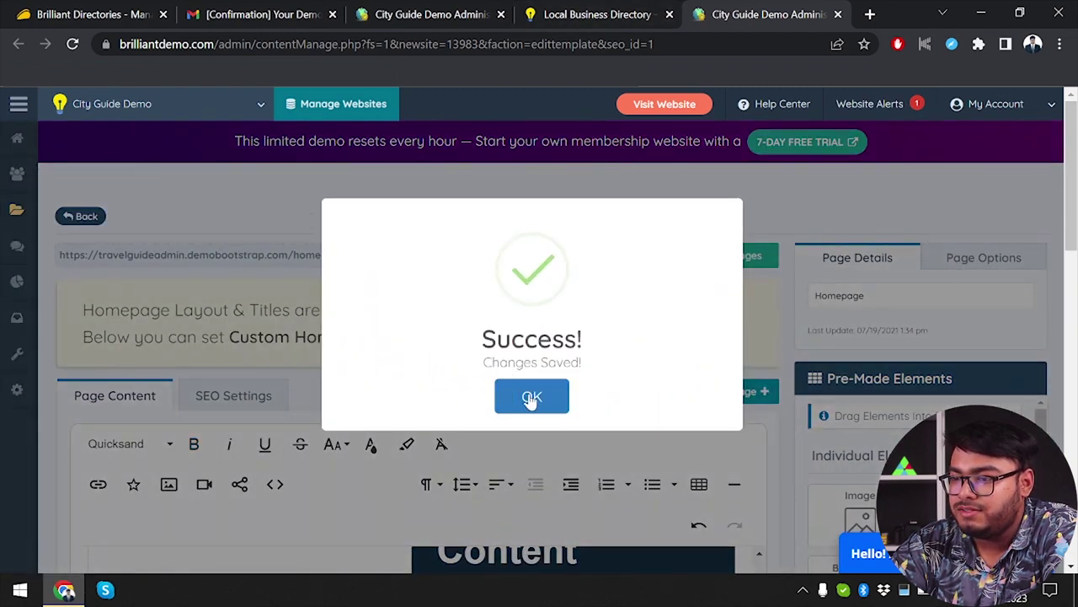
left_click(532, 395)
- Reload the public City Guide homepage and check the label of the edited button
left_click(581, 9)
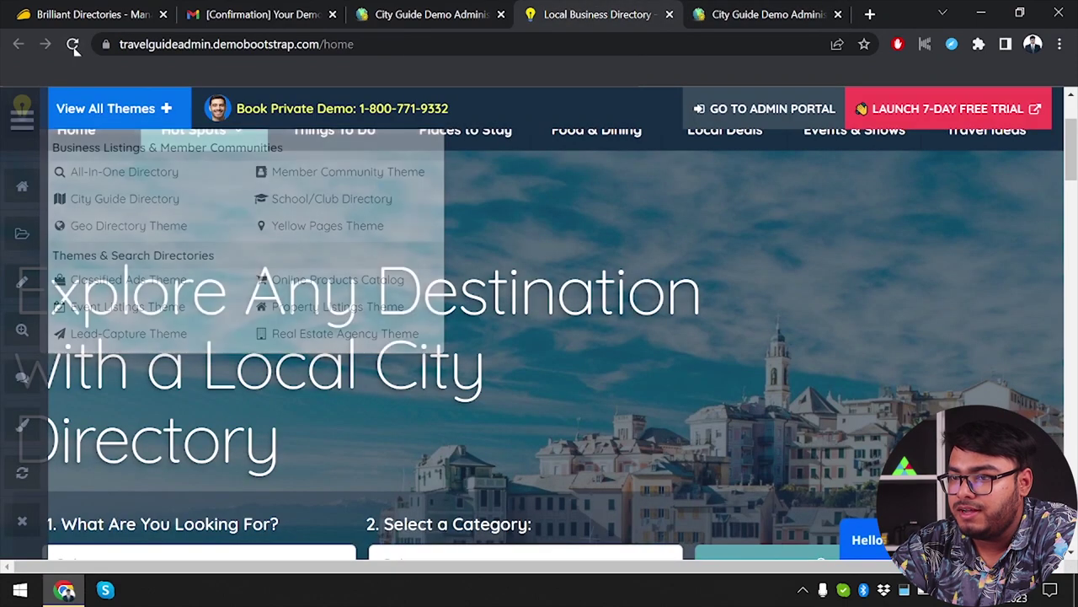
left_click(72, 44)
scroll(436, 342, "down", 5)
scroll(435, 343, "down", 10)
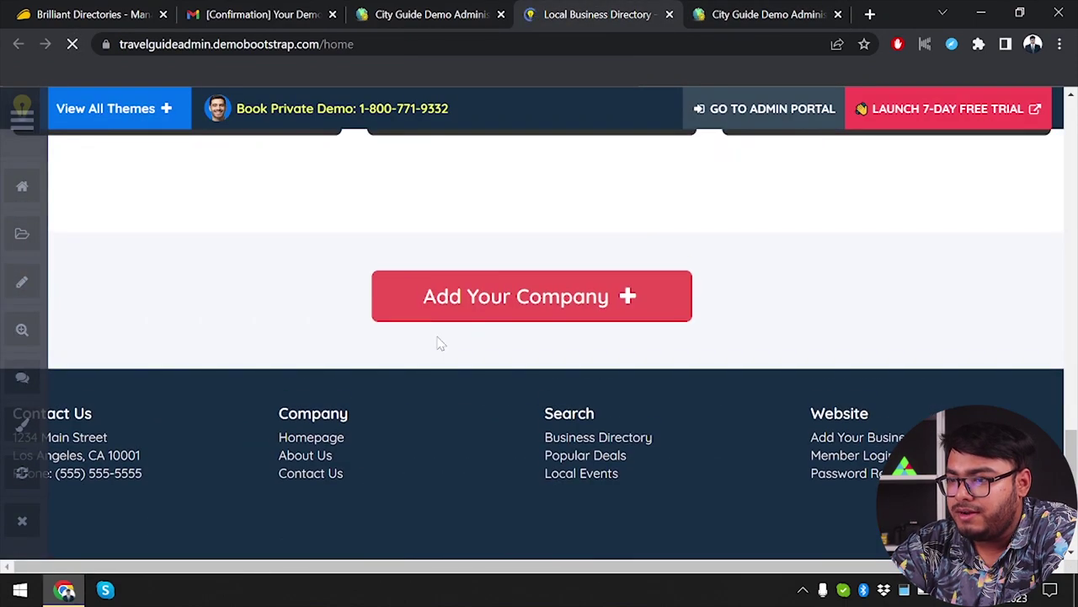
scroll(436, 342, "up", 7)
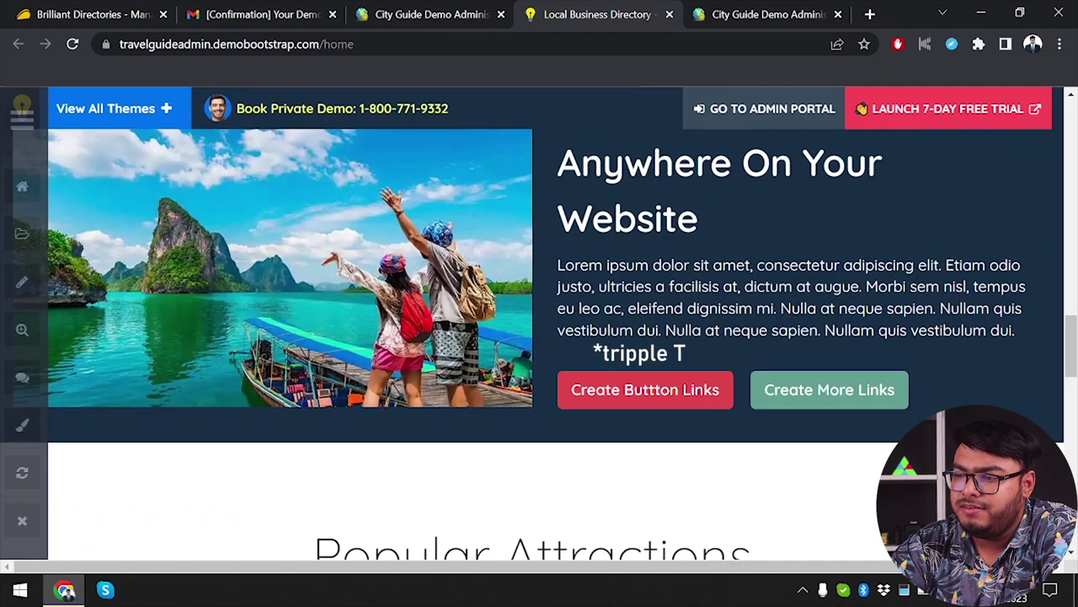
- Test the link of the "Create Buttton Links" button, go back to the homepage, and close the page editor
left_click(665, 402)
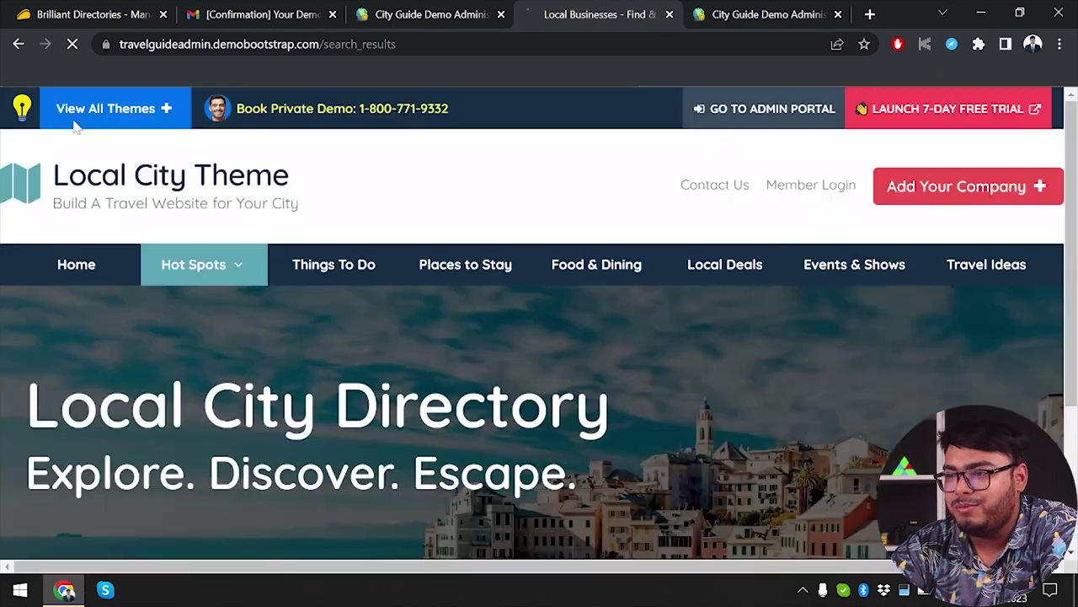
left_click(19, 46)
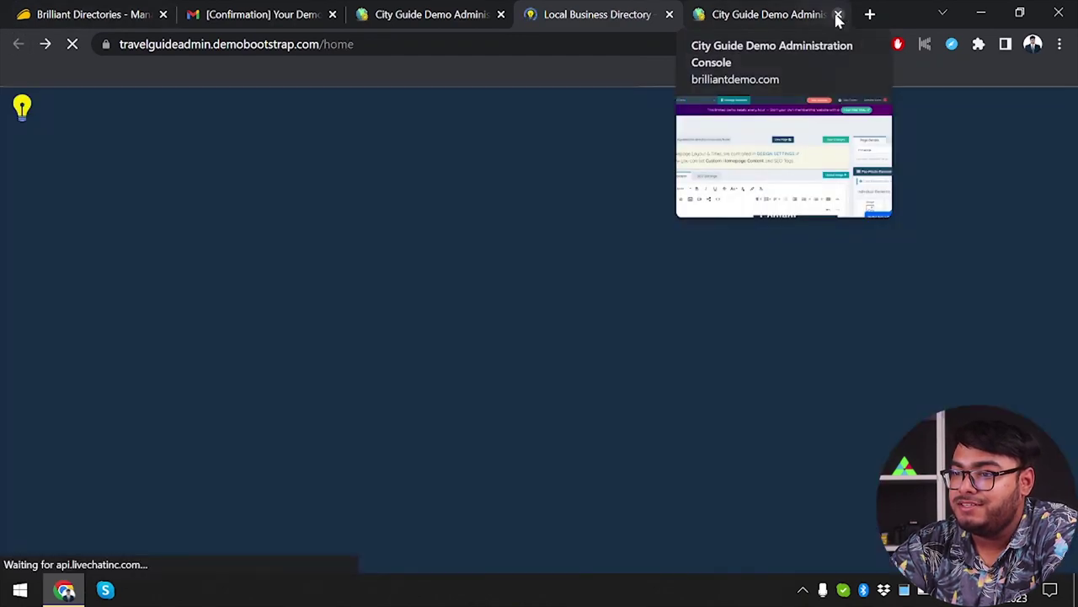
left_click(838, 17)
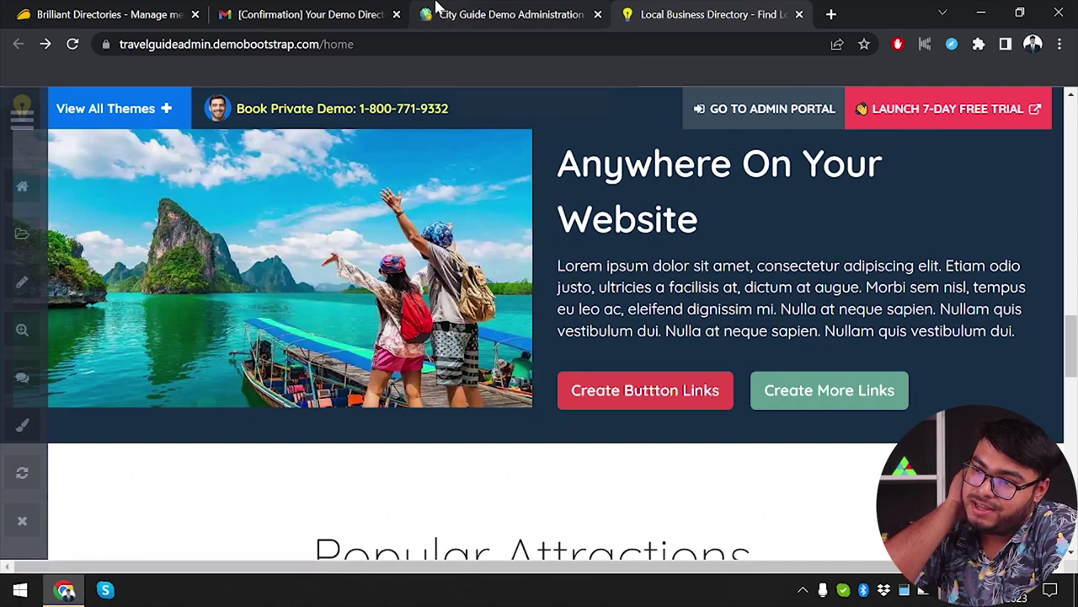
- Return to the City Guide admin dashboard and look over its management sections and web page options
left_click(435, 6)
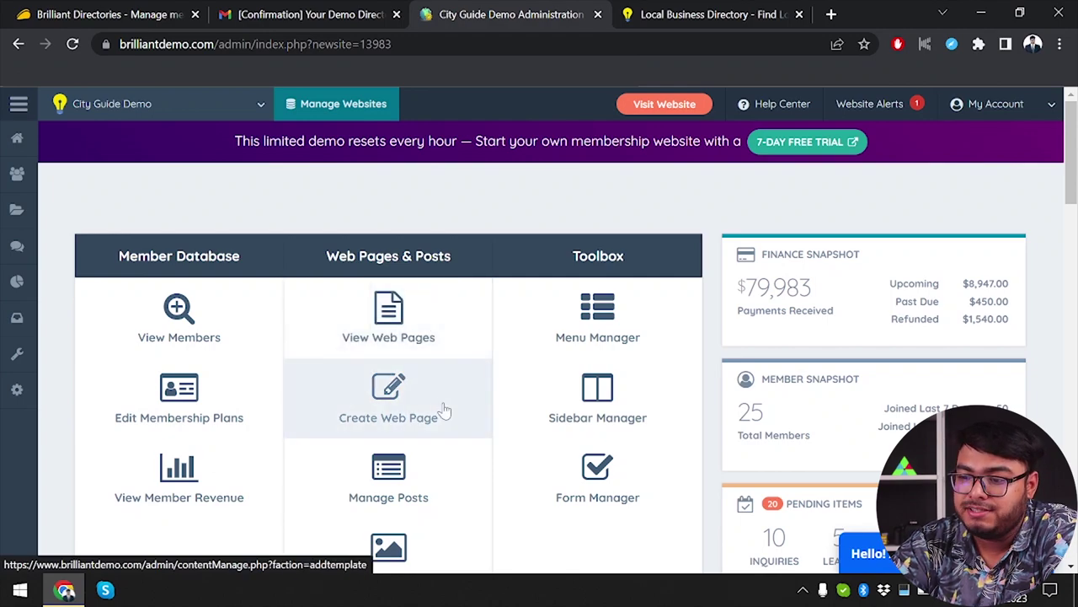
scroll(421, 481, "down", 1)
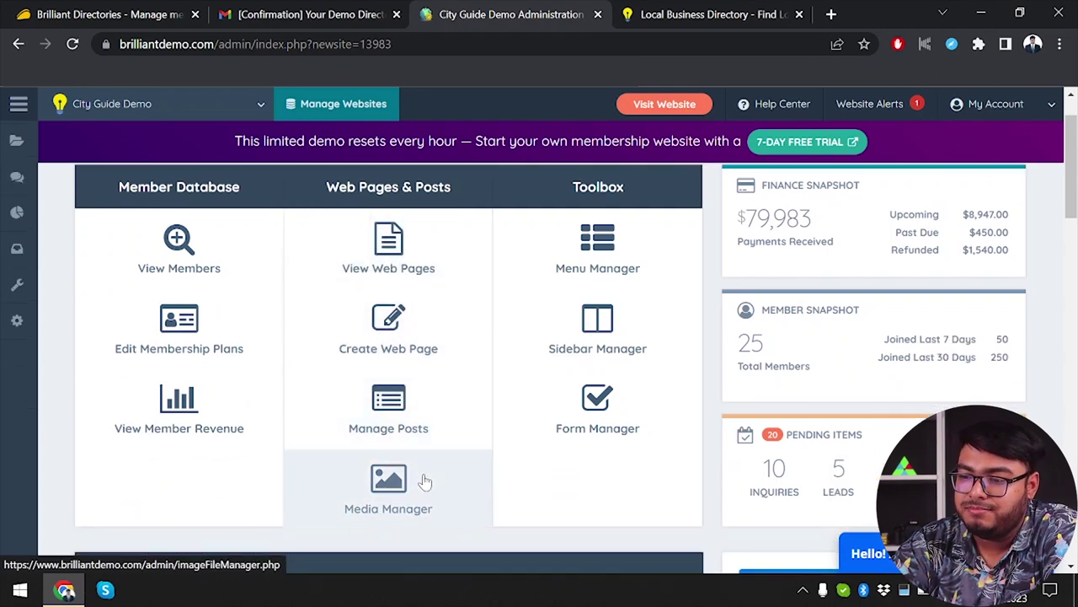
scroll(421, 485, "up", 1)
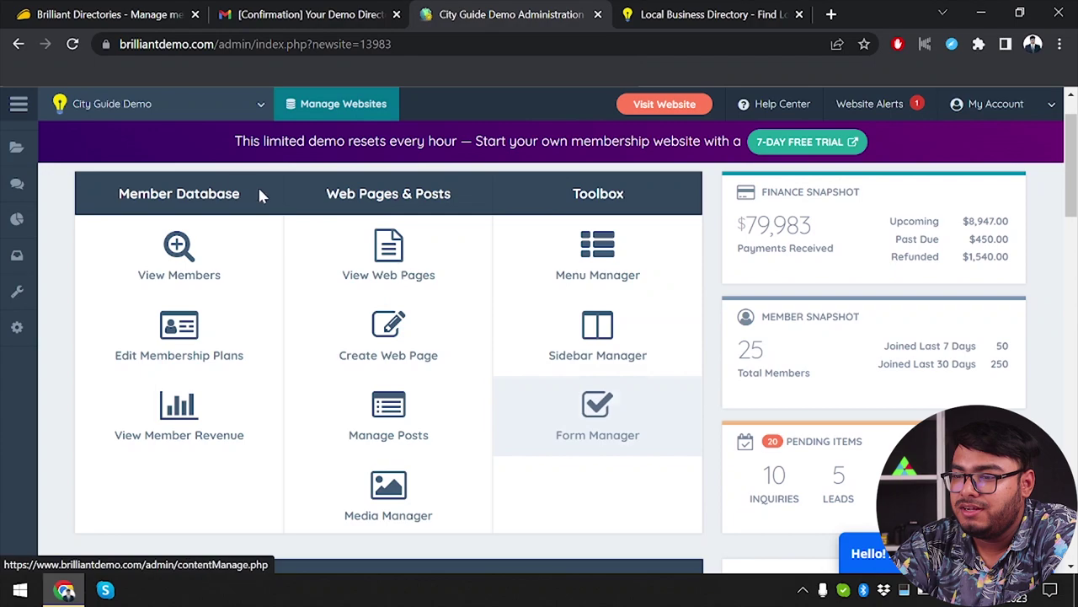
mouse_move(6, 141)
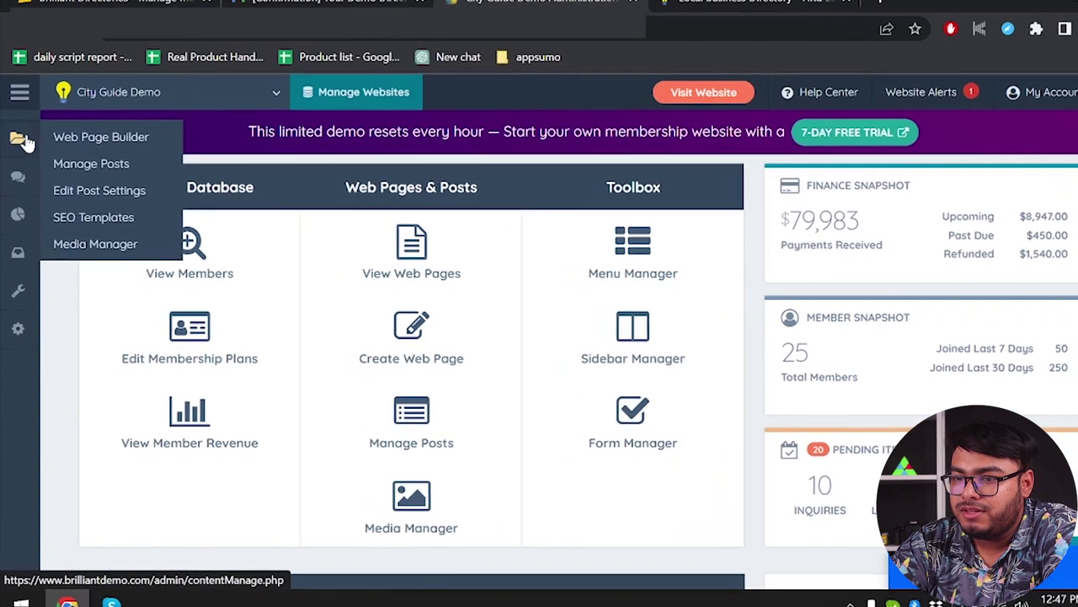
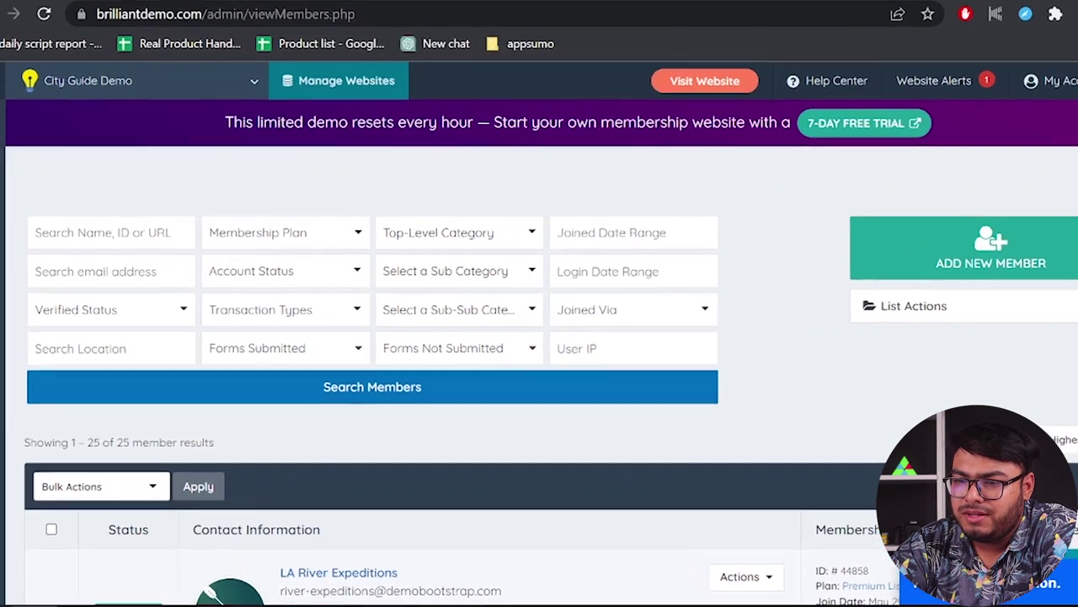
- Search the member database by name for "chow" and check the matching results
left_click(126, 240)
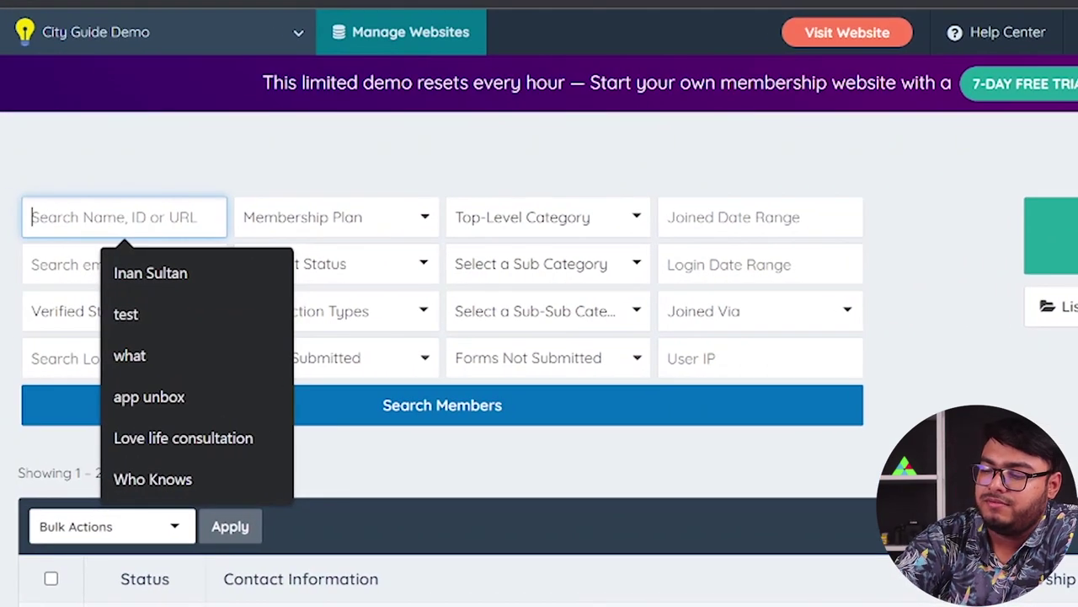
type("c")
key("BackSpace")
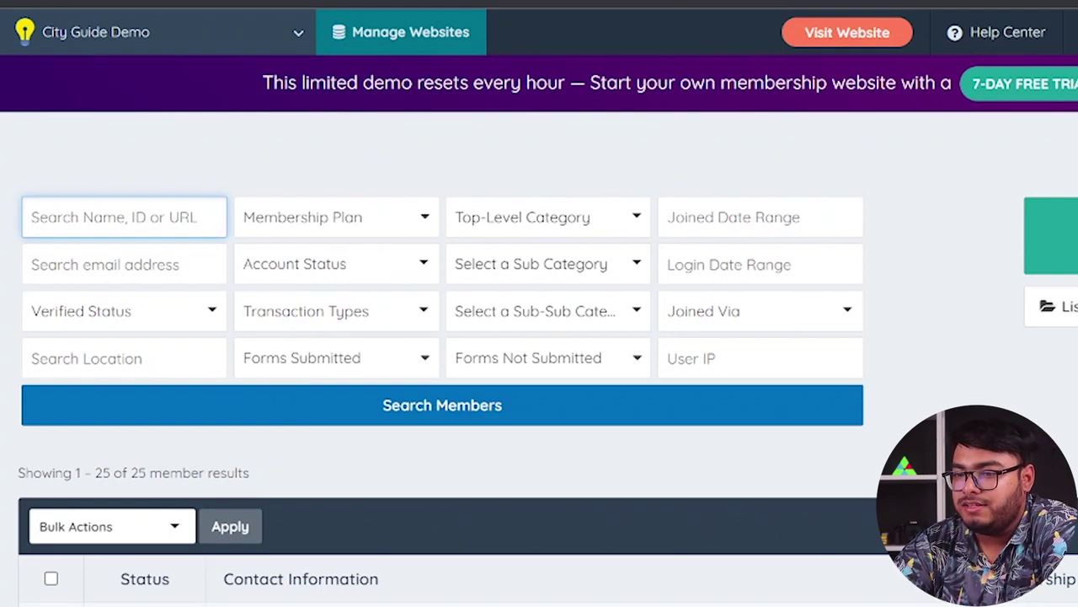
key("Down")
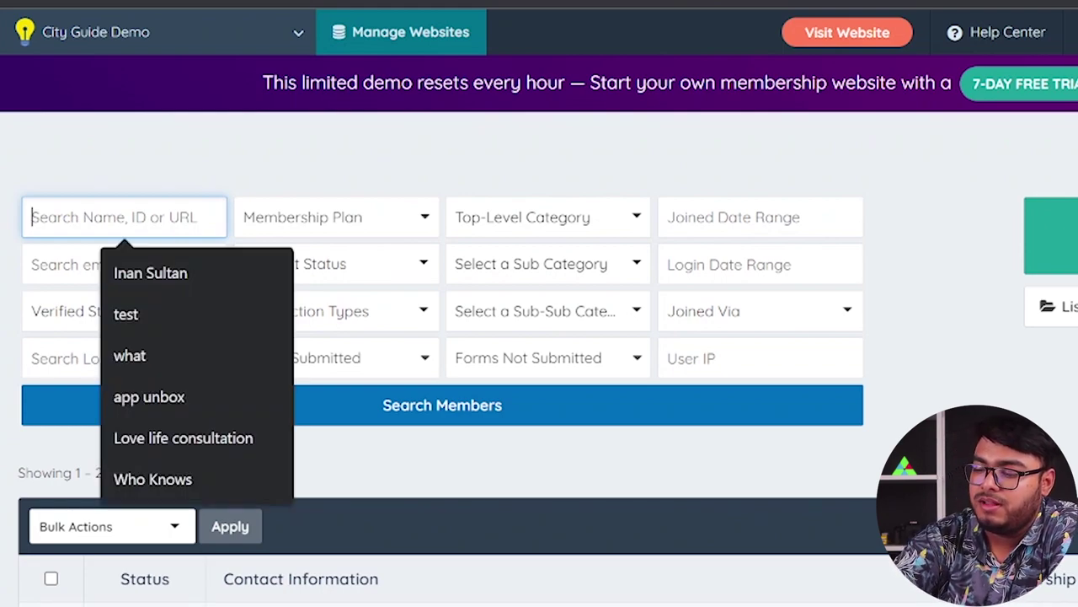
type("chow")
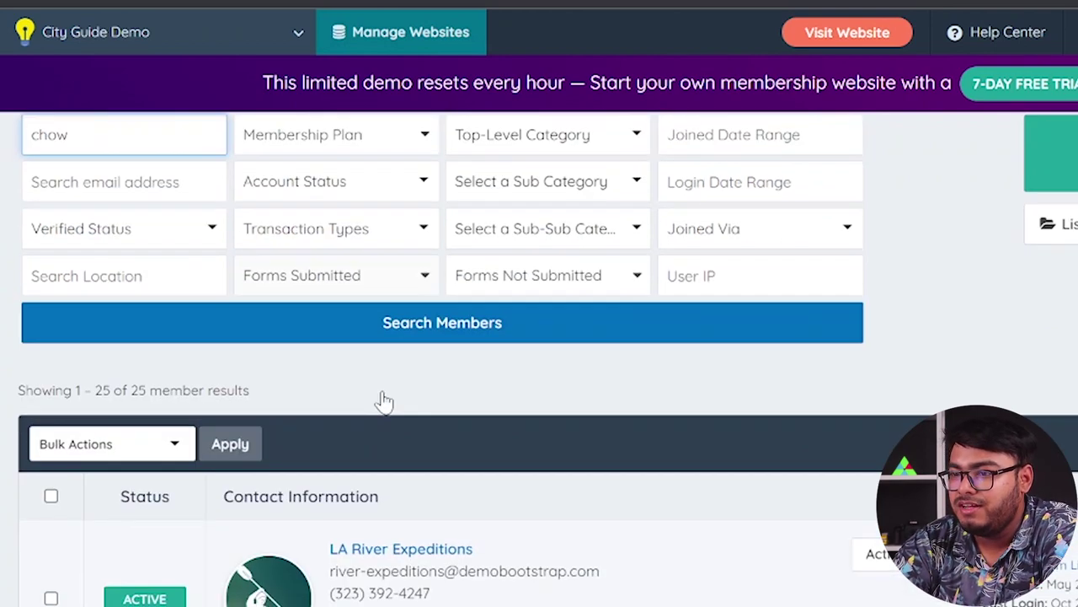
left_click(382, 401)
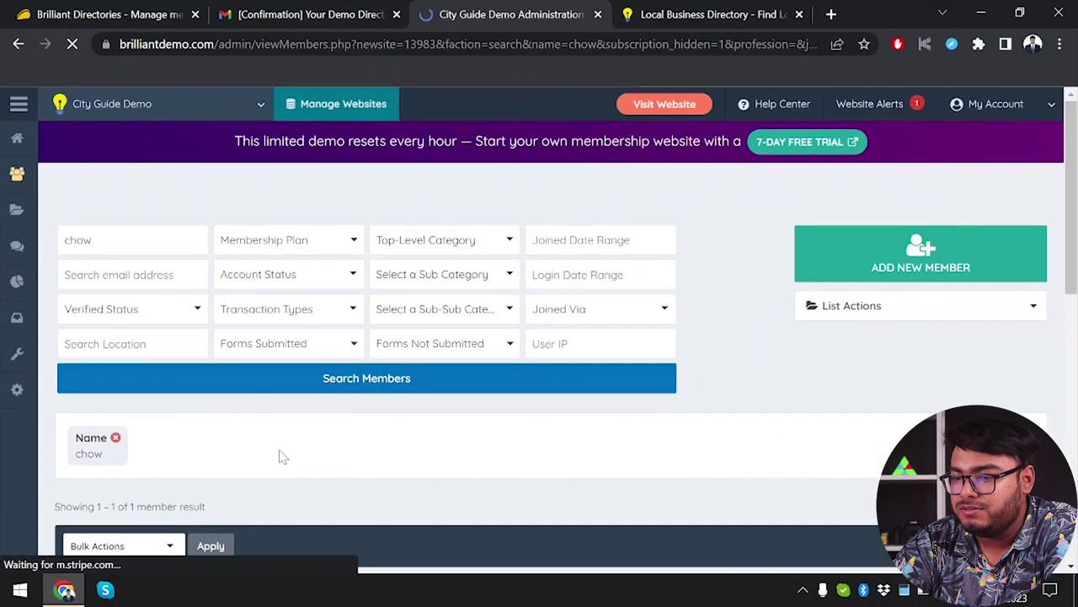
scroll(304, 472, "down", 2)
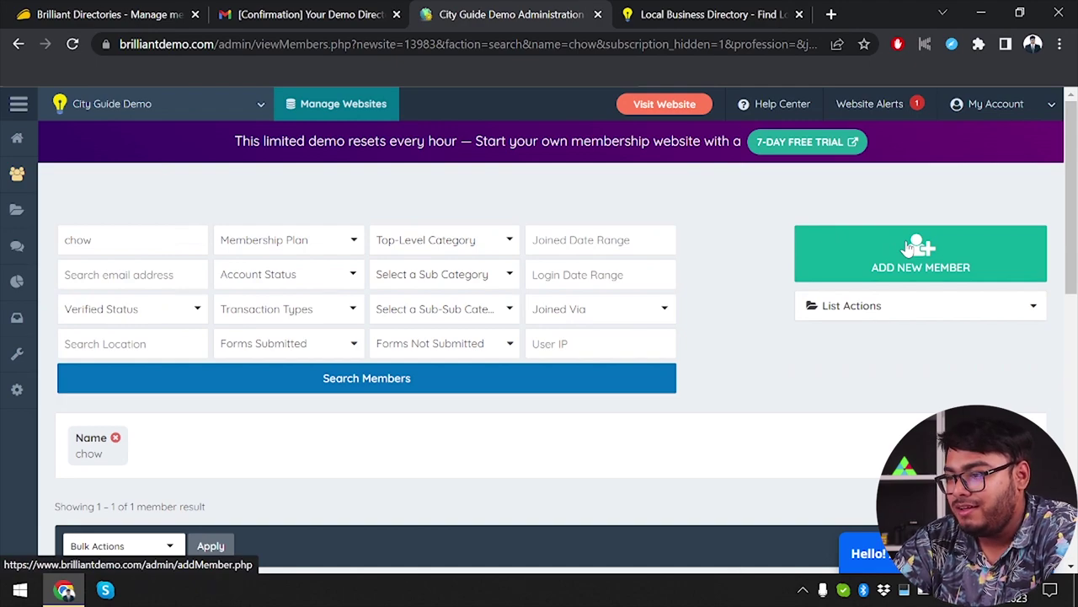
- Open the Add New Member form, review its account status choices, membership plans and remaining fields, and close it without adding a member
left_click(908, 246)
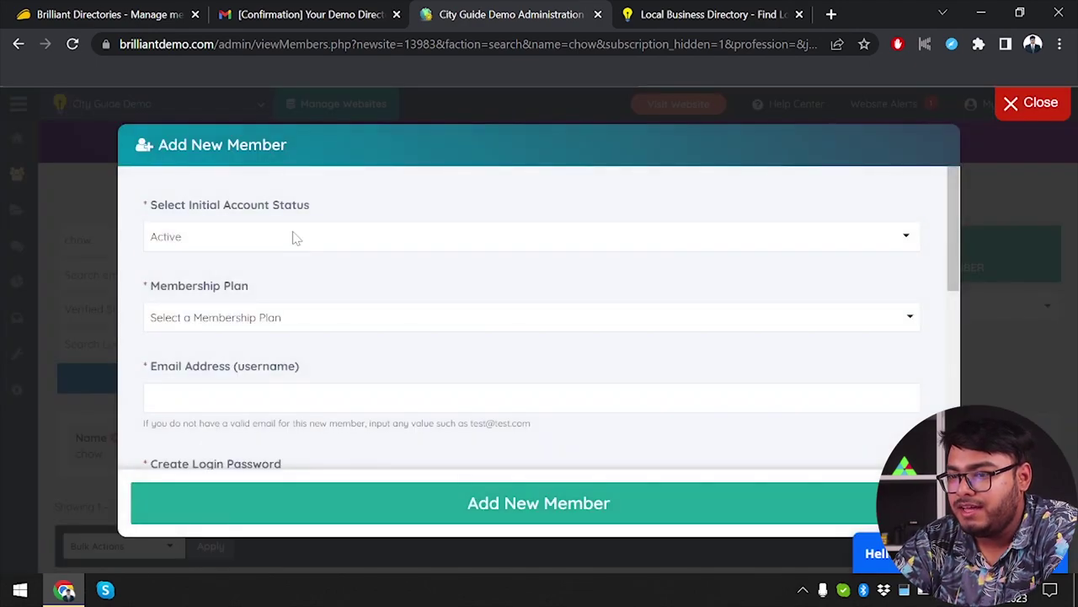
left_click(295, 237)
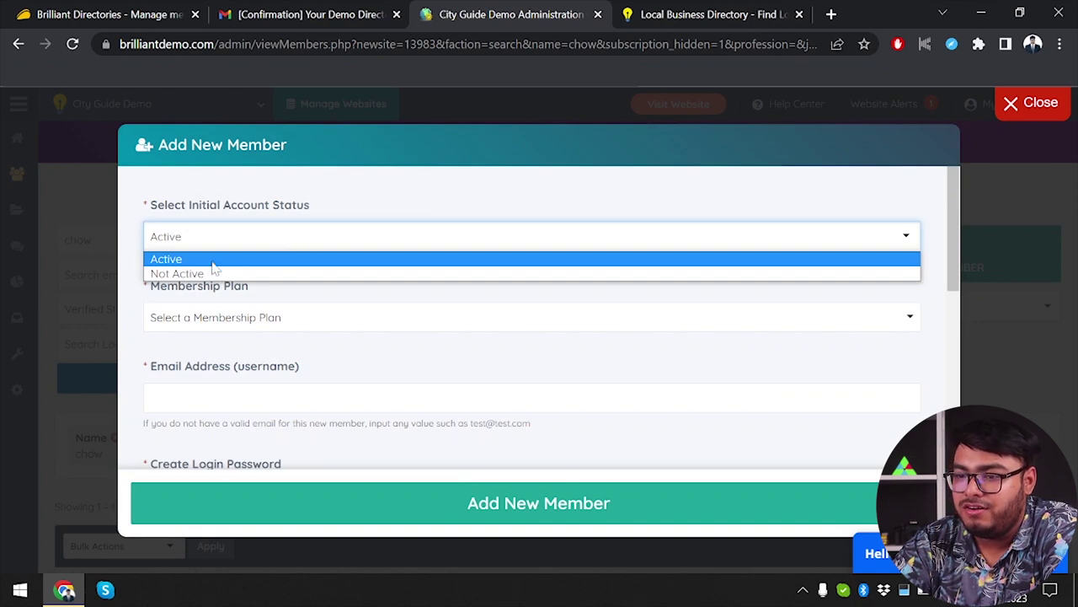
left_click(296, 318)
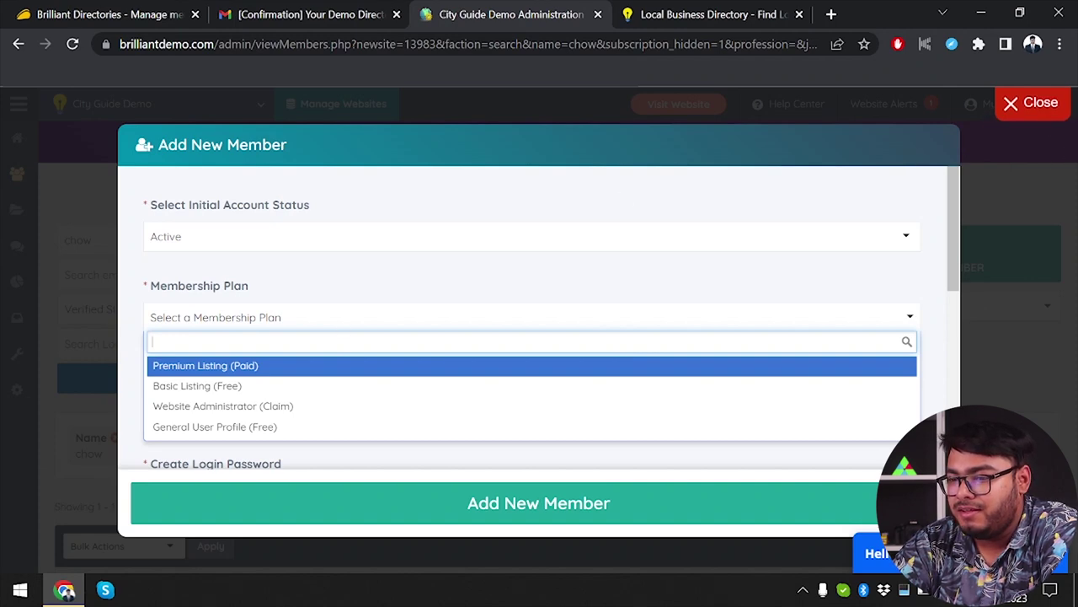
left_click(941, 374)
scroll(599, 368, "down", 2)
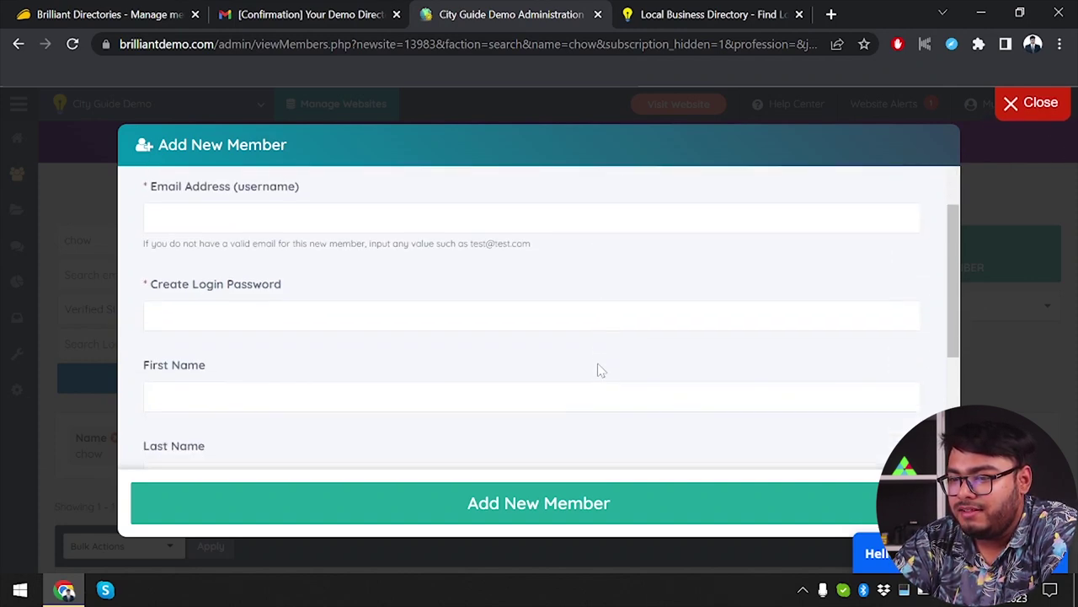
scroll(278, 283, "down", 1)
scroll(228, 321, "down", 2)
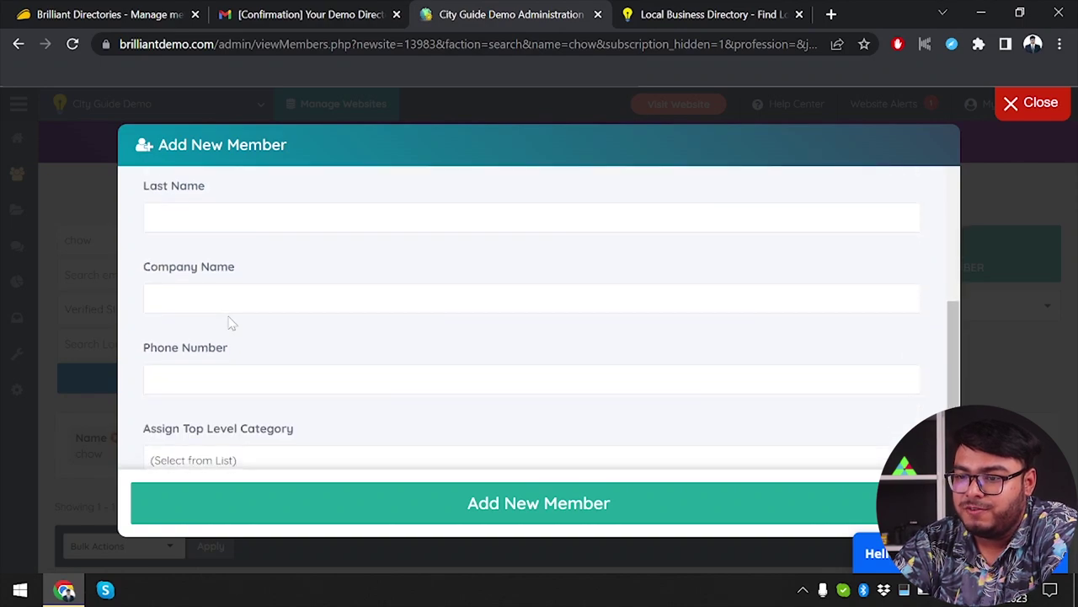
scroll(229, 322, "down", 2)
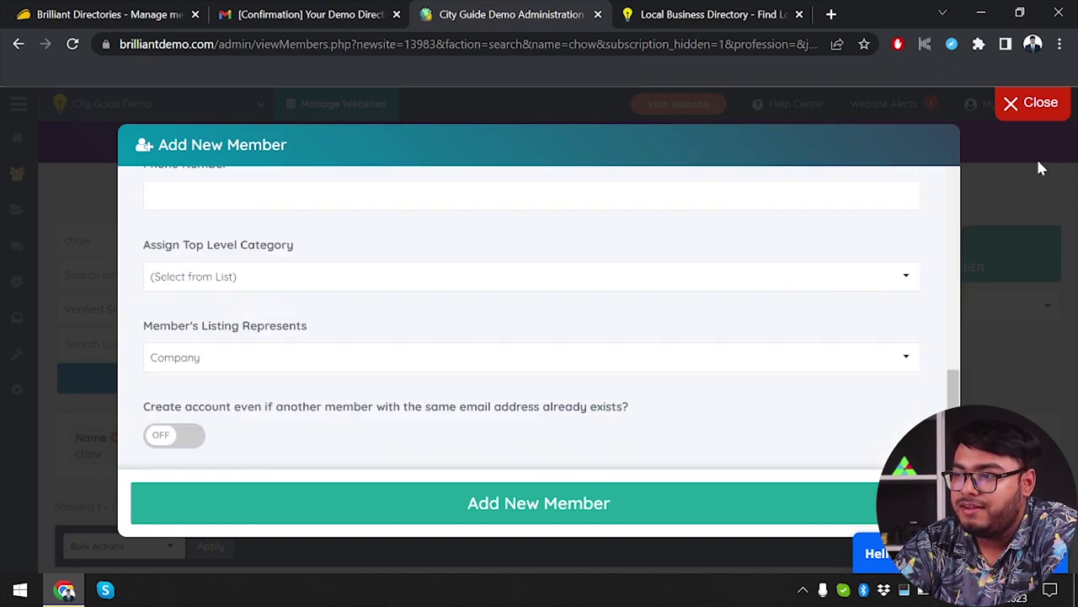
left_click(1018, 115)
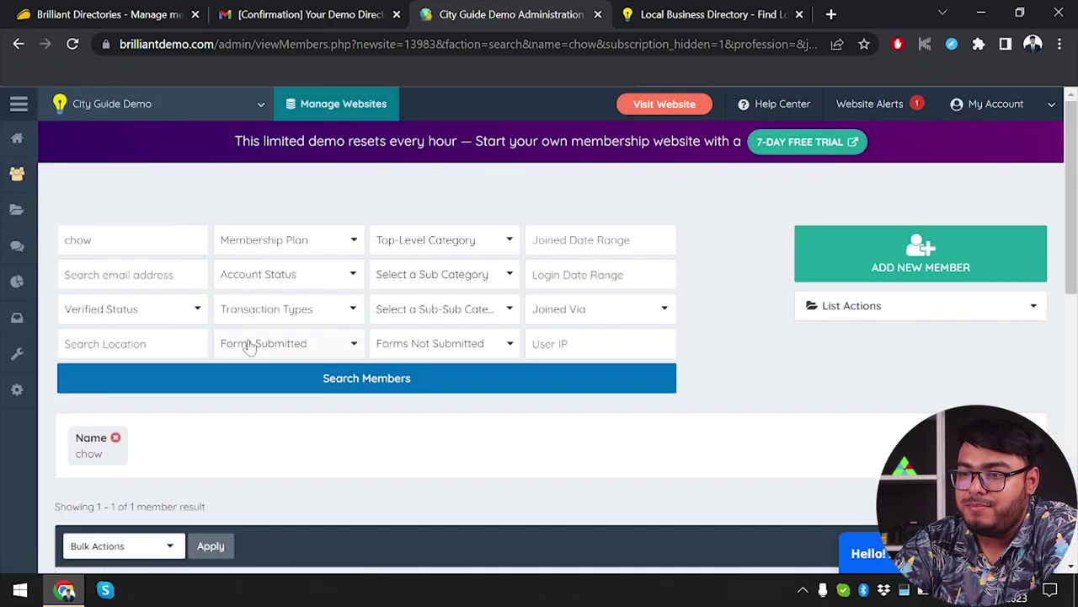
- Leave the member search results and return to the City Guide admin dashboard
mouse_move(16, 137)
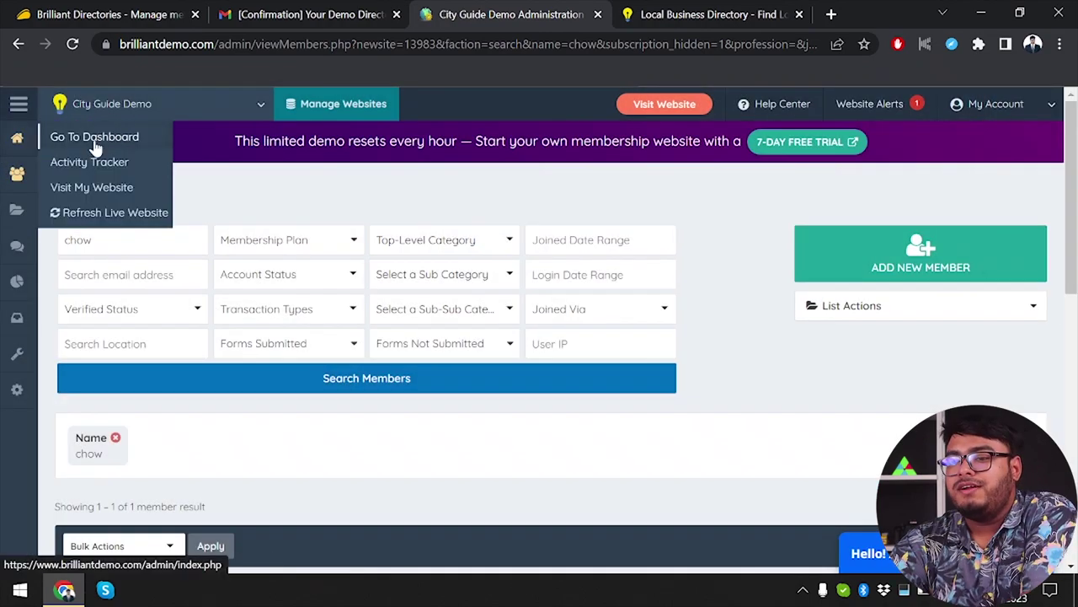
left_click(107, 215)
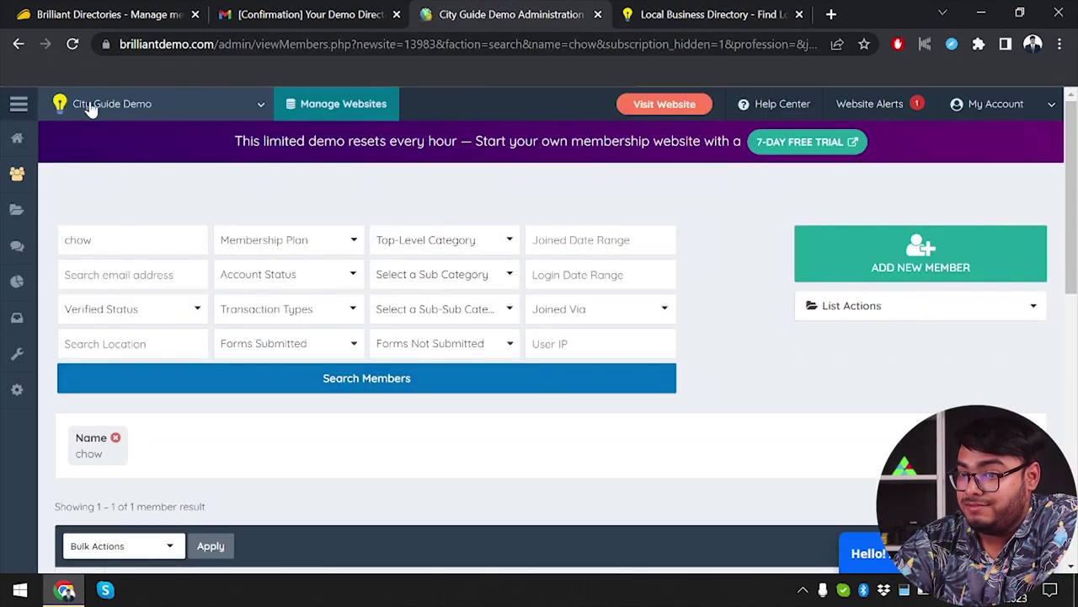
mouse_move(3, 163)
mouse_move(17, 137)
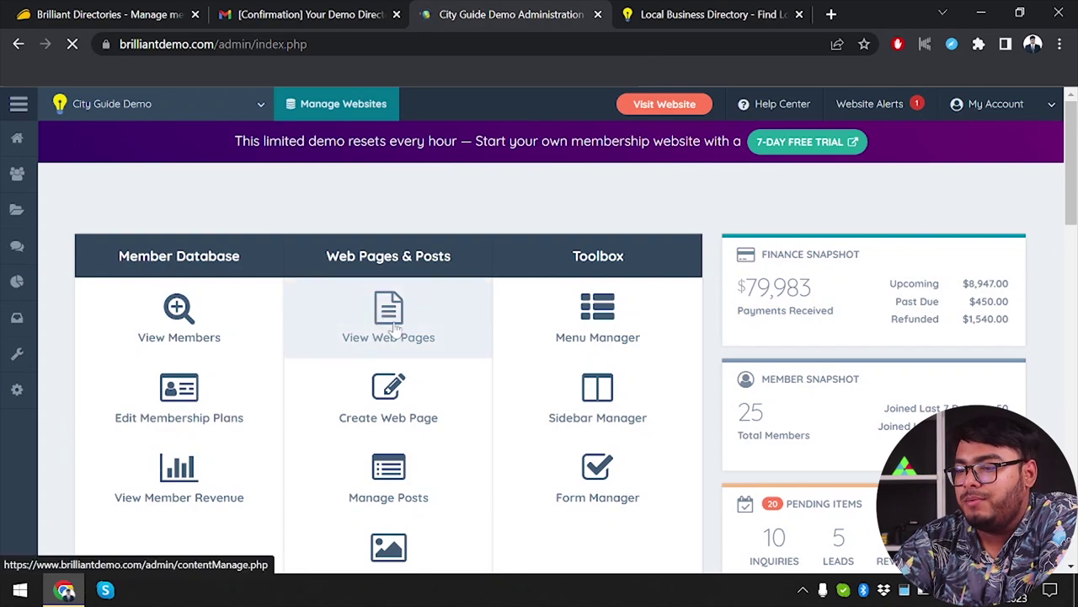
- Open the list of web pages and look through all the site's pages and their permalinks
scroll(356, 437, "down", 2)
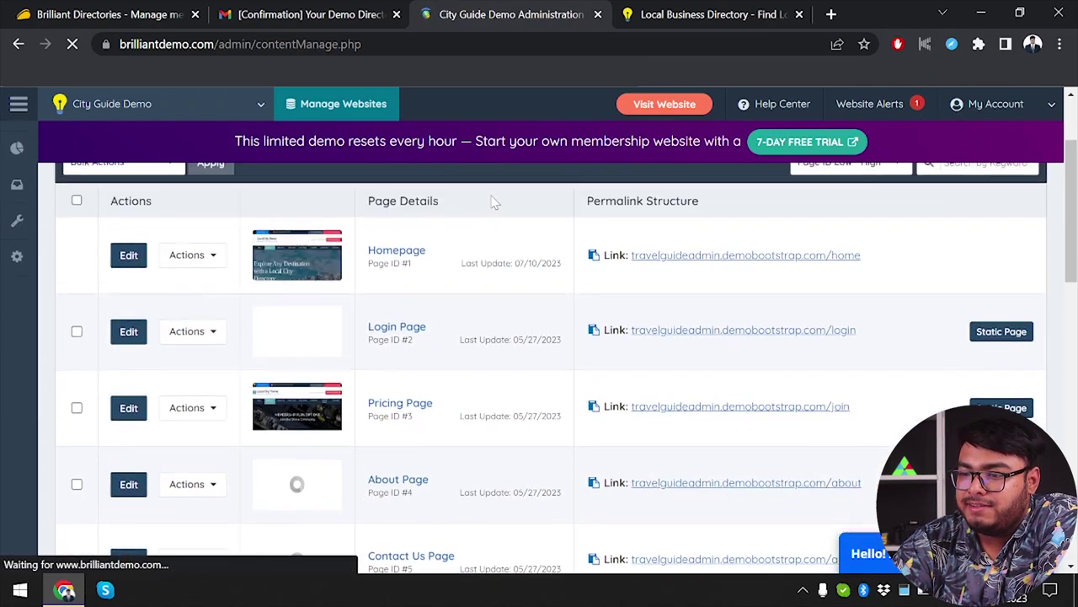
scroll(430, 370, "down", 2)
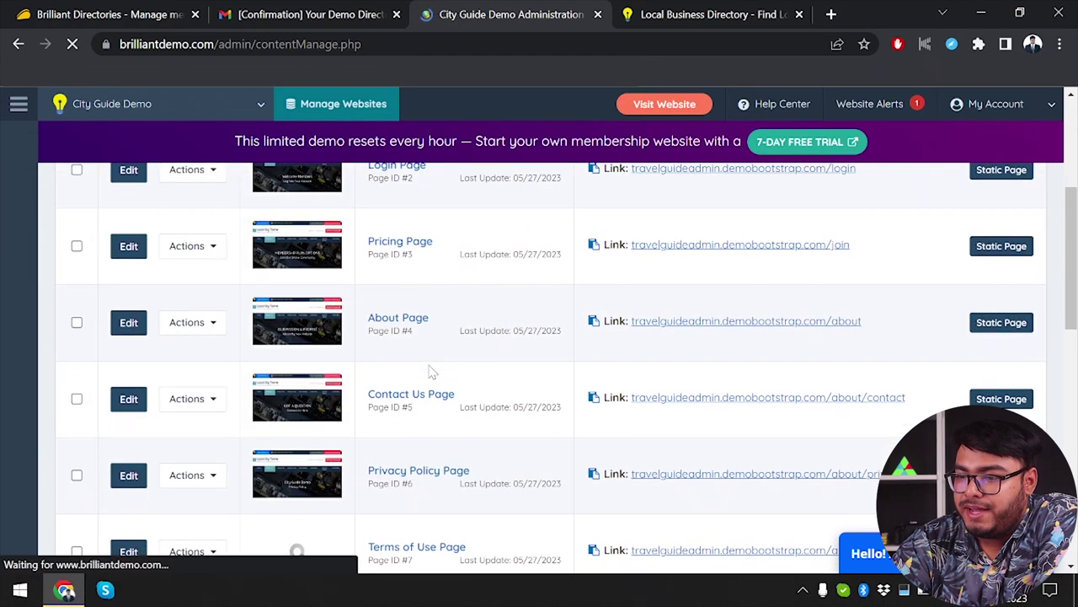
scroll(430, 370, "down", 1)
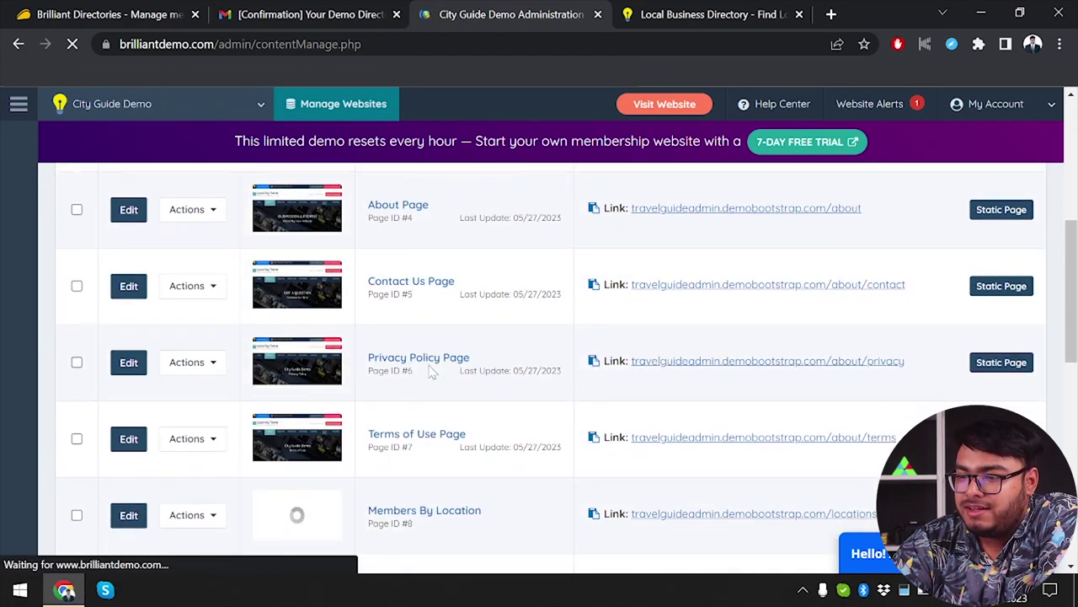
scroll(429, 371, "down", 4)
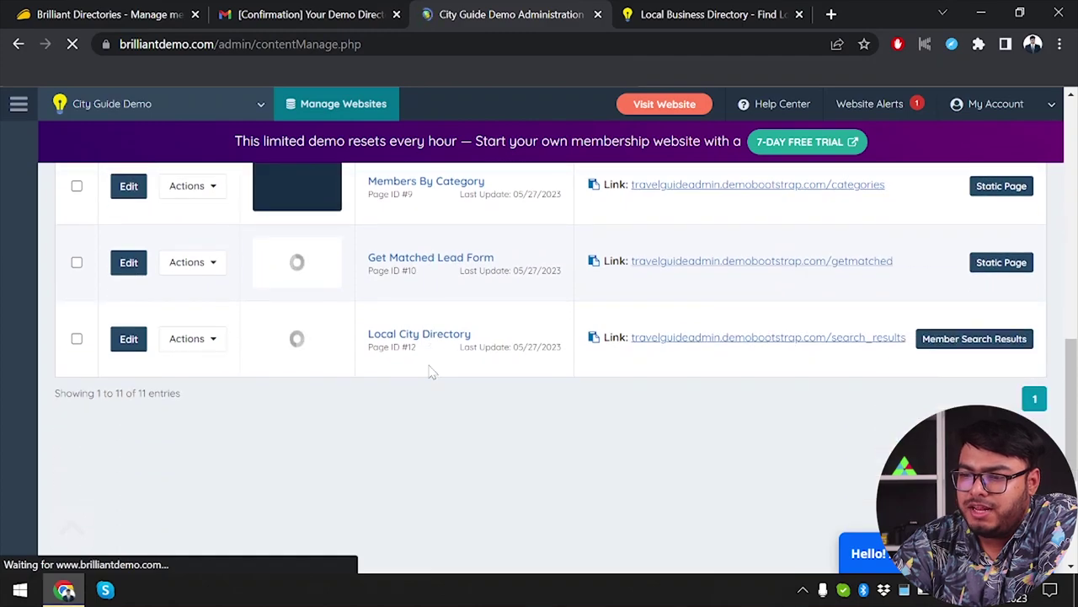
scroll(430, 371, "up", 3)
scroll(442, 289, "down", 2)
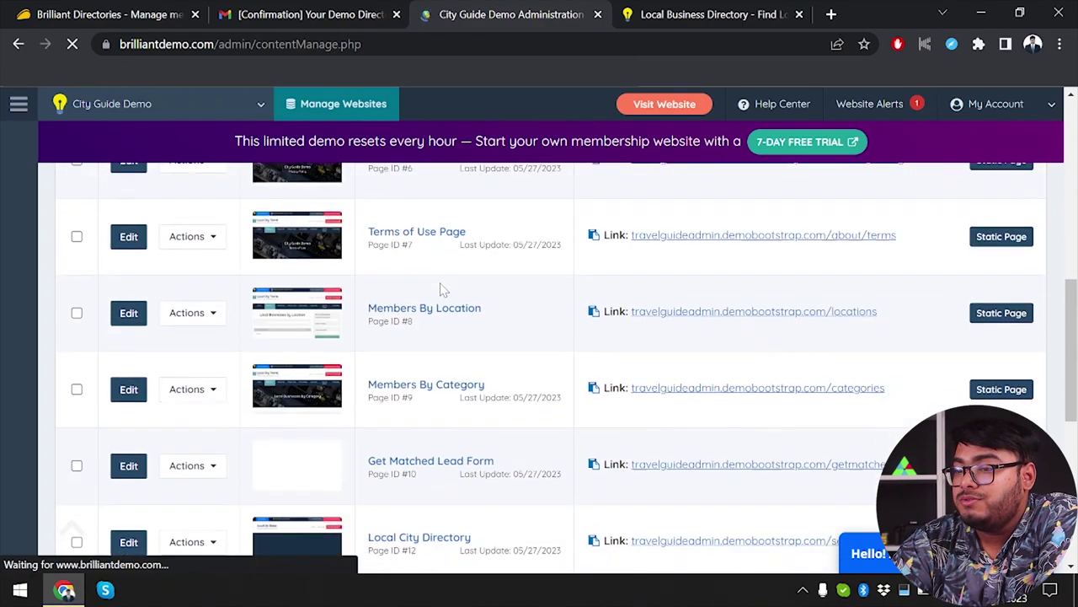
scroll(441, 288, "up", 5)
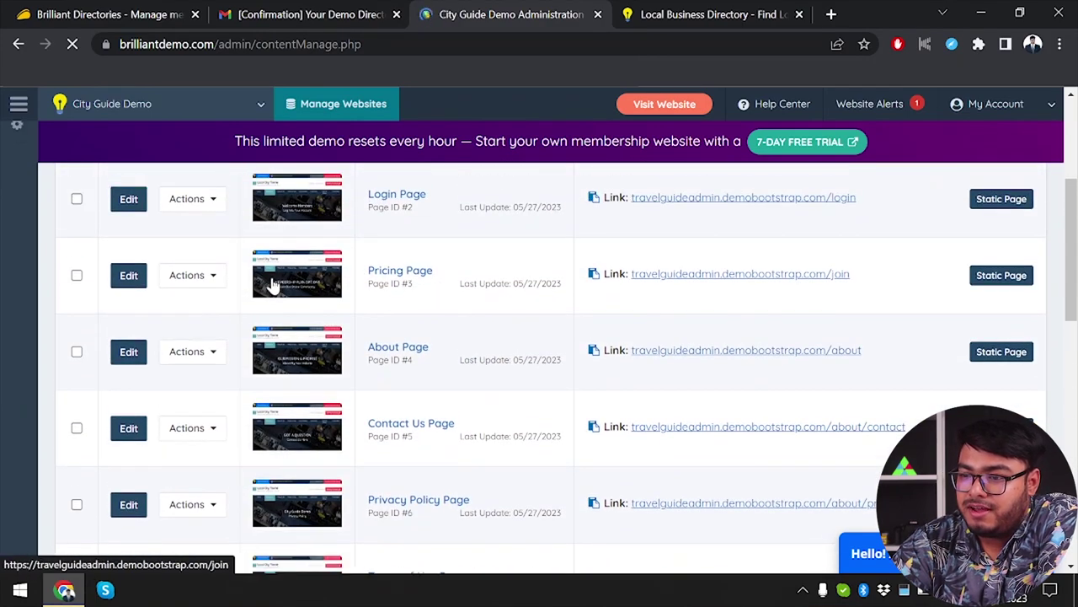
- Open the About Page for editing and examine its SEO settings and hero section options
left_click(129, 353)
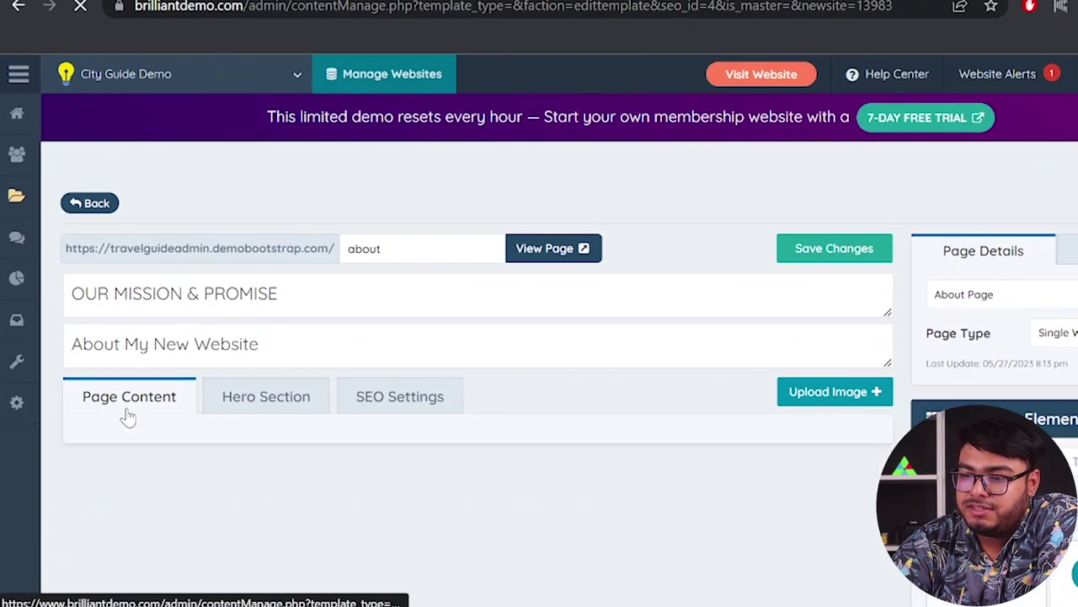
left_click(266, 409)
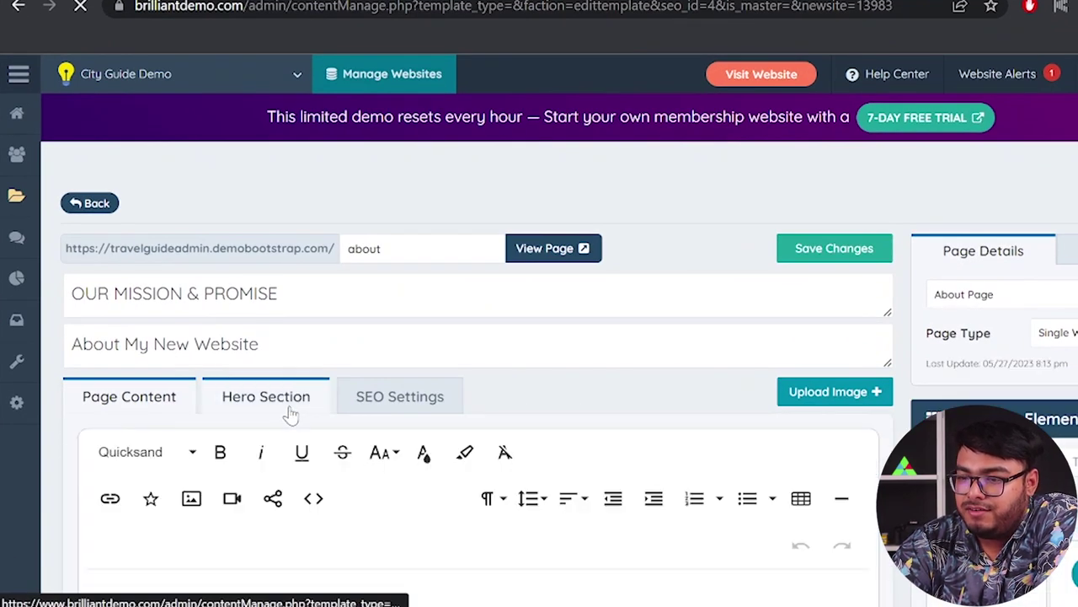
left_click(394, 408)
scroll(510, 366, "down", 2)
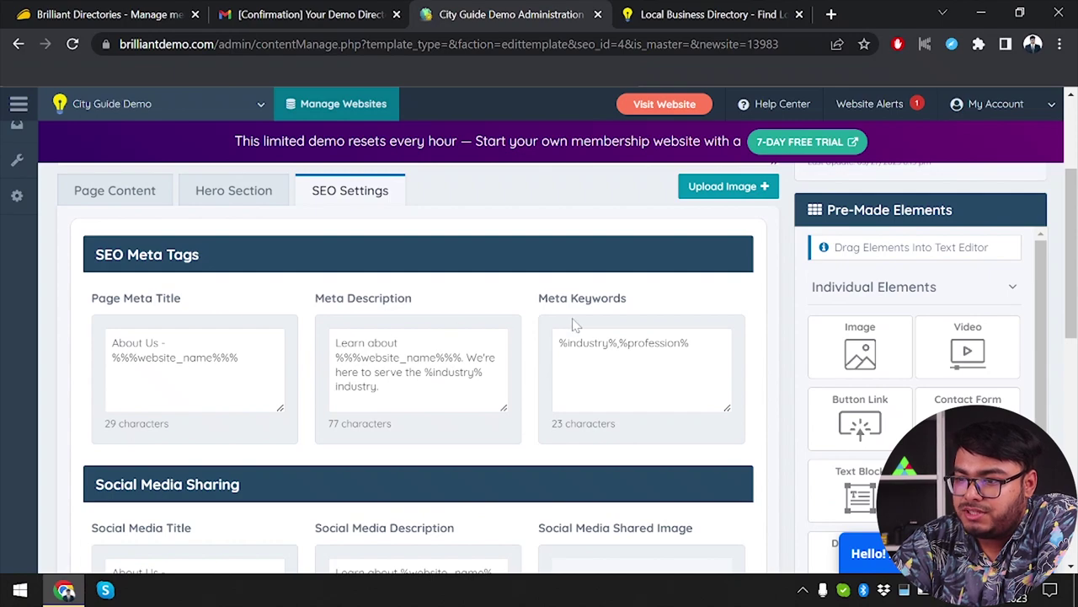
left_click(234, 198)
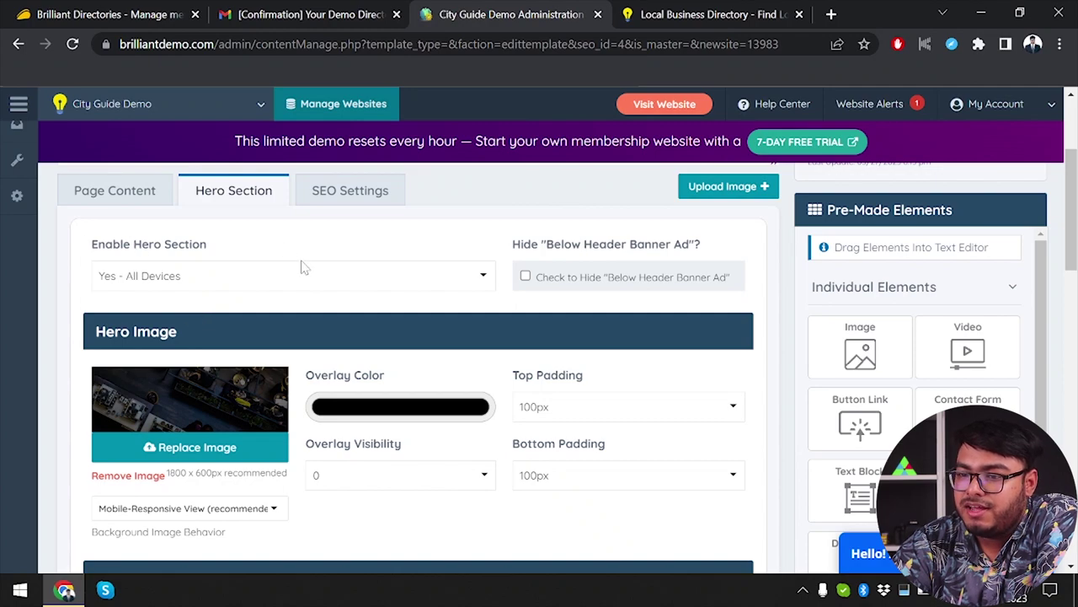
scroll(303, 267, "down", 1)
scroll(152, 284, "up", 1)
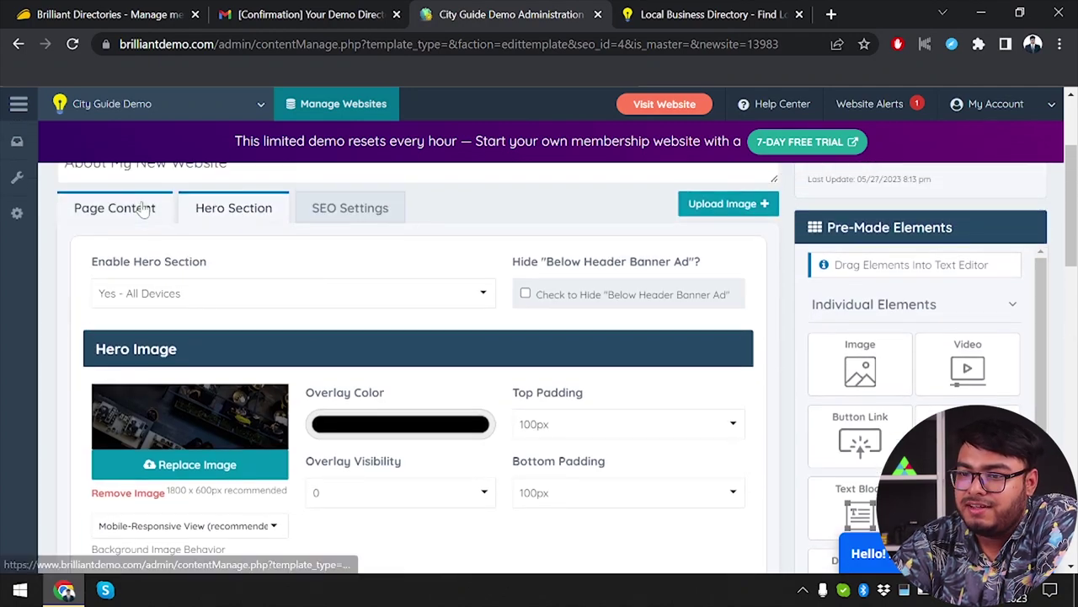
- Add an image caption beneath the member profile picture in the About Page's content
left_click(115, 208)
scroll(211, 379, "down", 2)
left_click(241, 414)
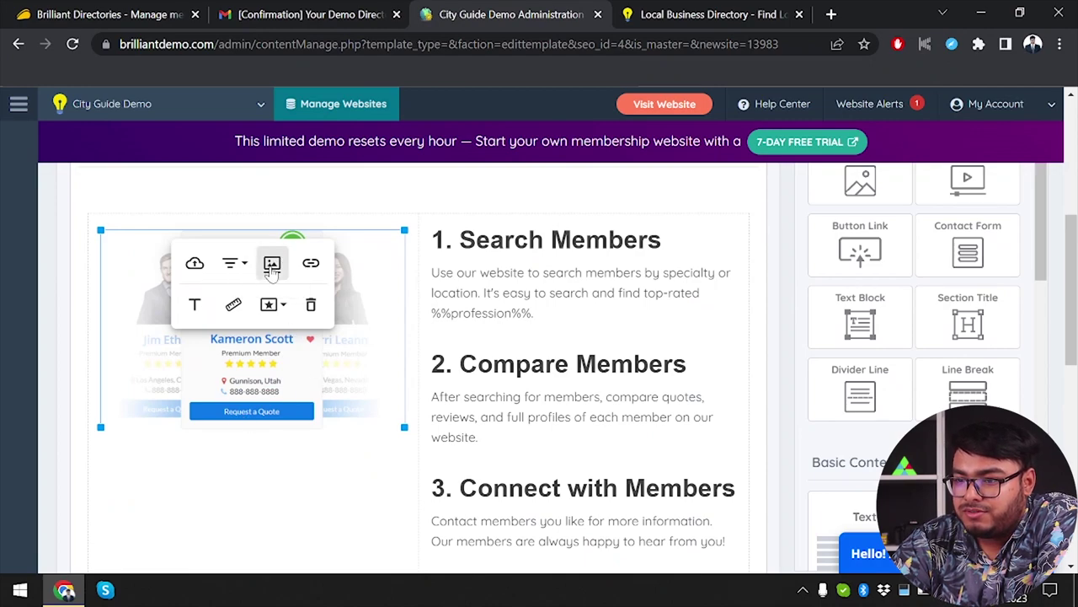
left_click(272, 262)
left_click(290, 362)
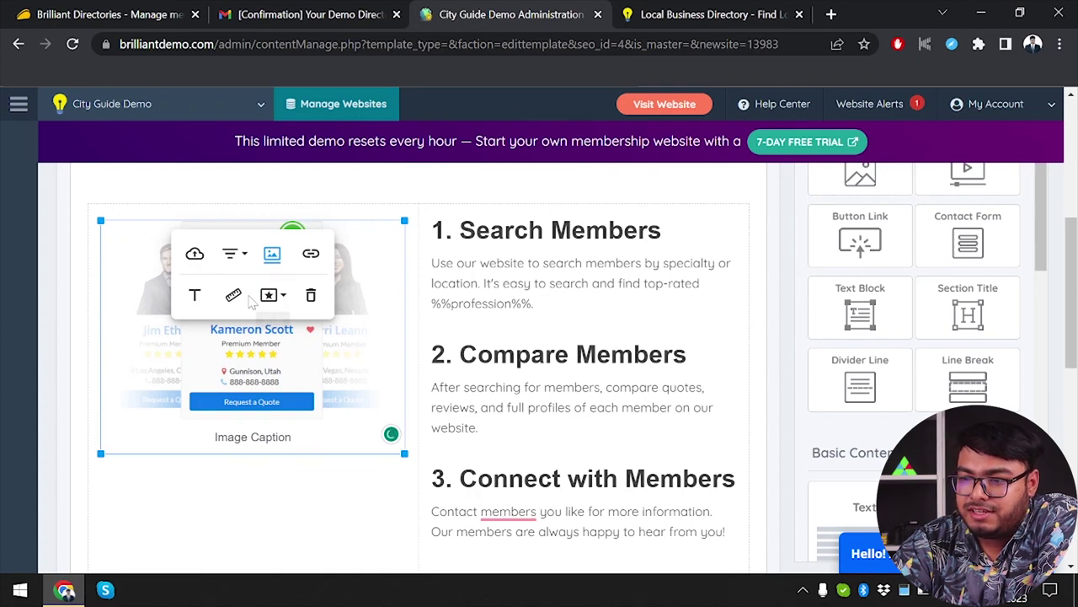
left_click(271, 255)
left_click(262, 264)
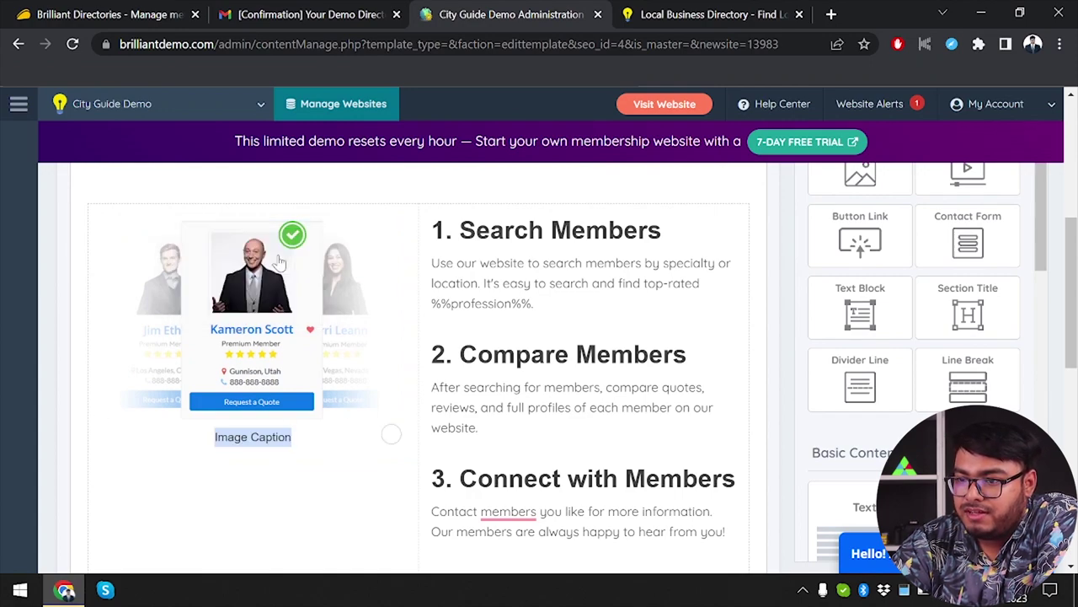
left_click(261, 435)
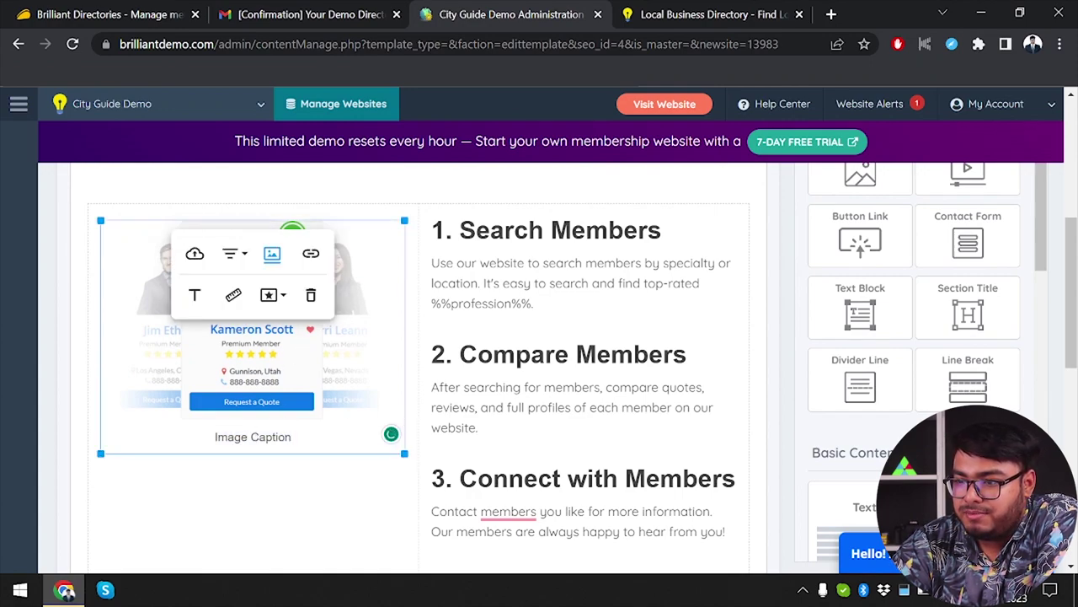
- Resize the captioned member picture slightly smaller and check the rest of the About Page's content
left_click_drag(403, 453, 411, 457)
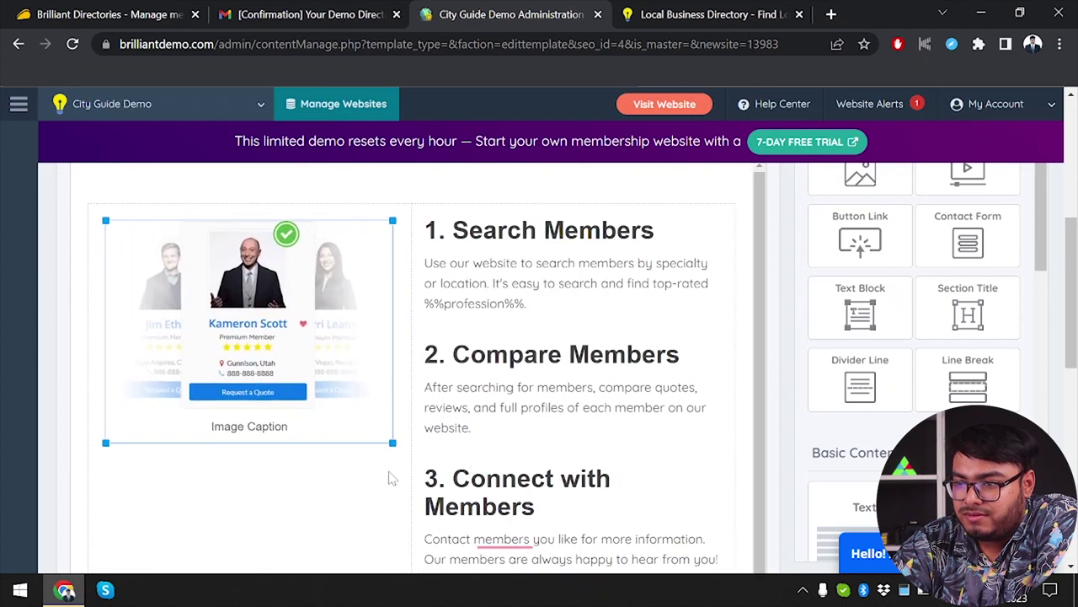
left_click_drag(419, 495, 393, 475)
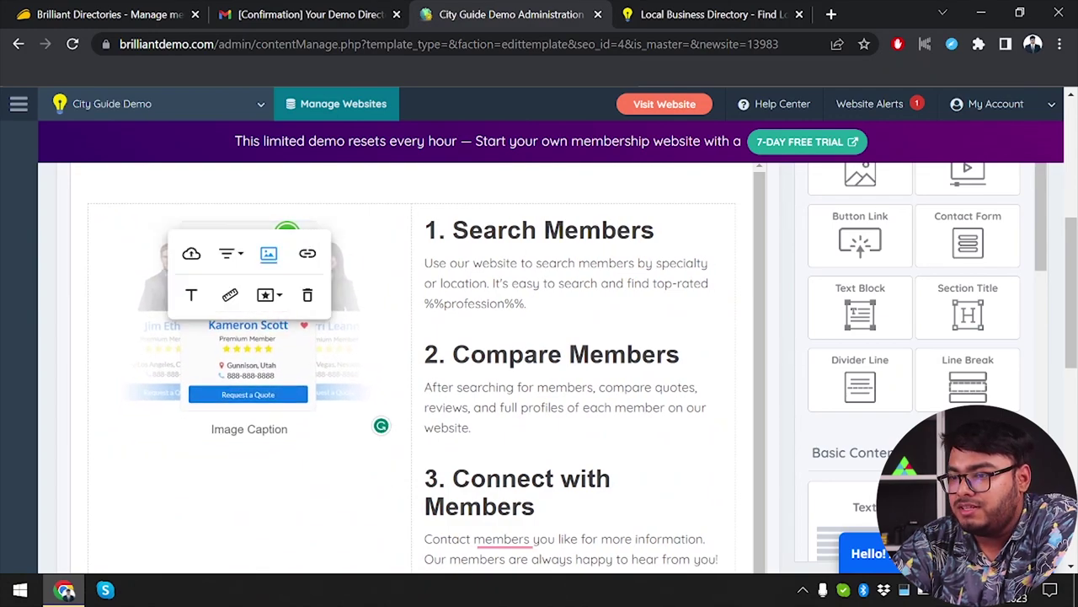
left_click(425, 331)
scroll(421, 362, "down", 3)
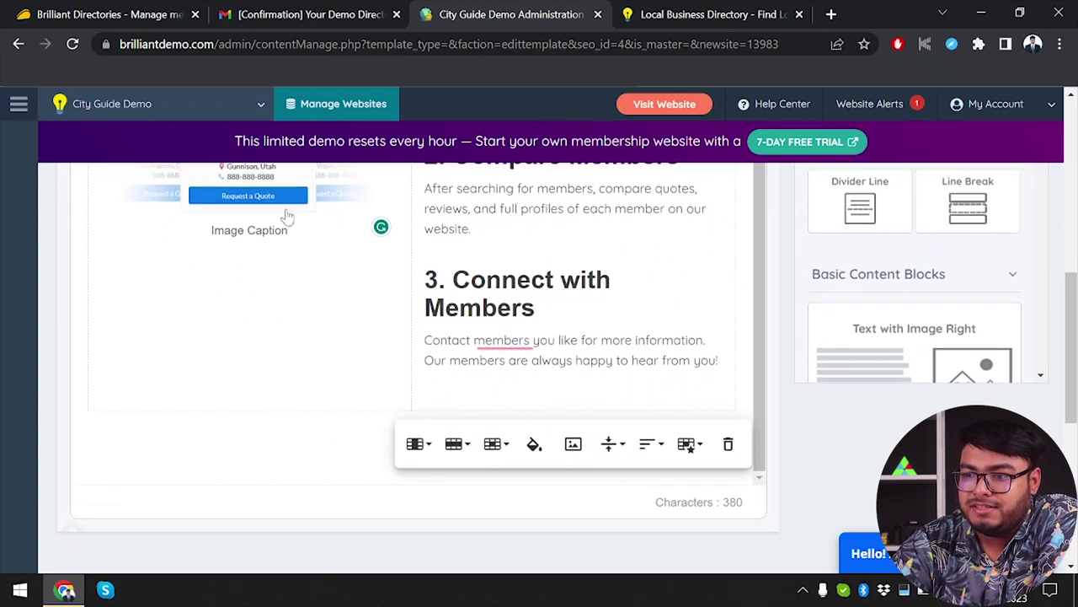
scroll(287, 217, "up", 1)
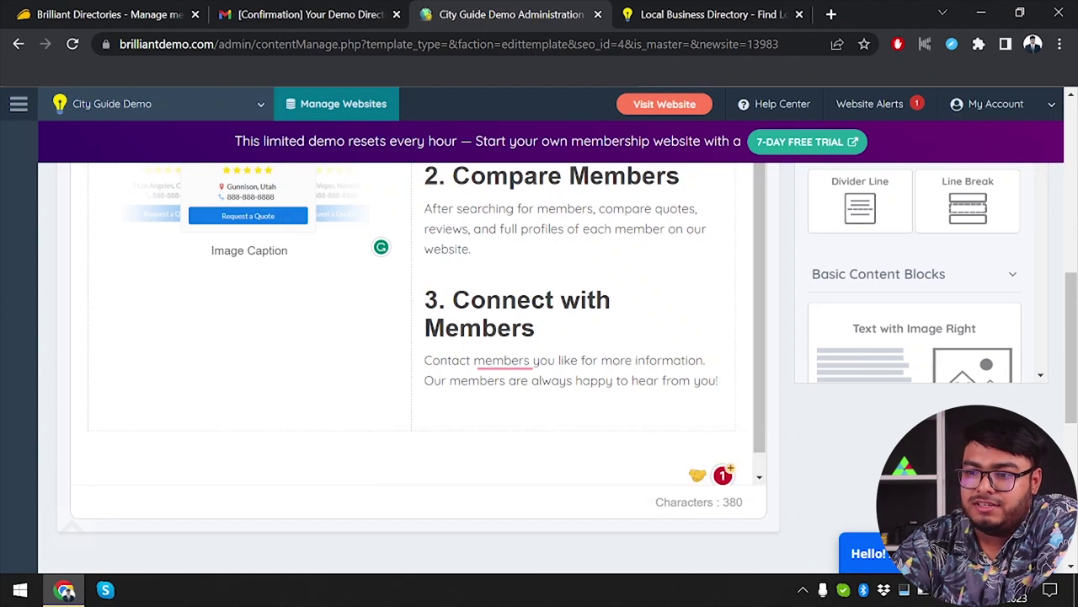
- Replace the placeholder caption beneath the member profile picture with "test caption"
scroll(287, 219, "up", 3)
double_click(239, 325)
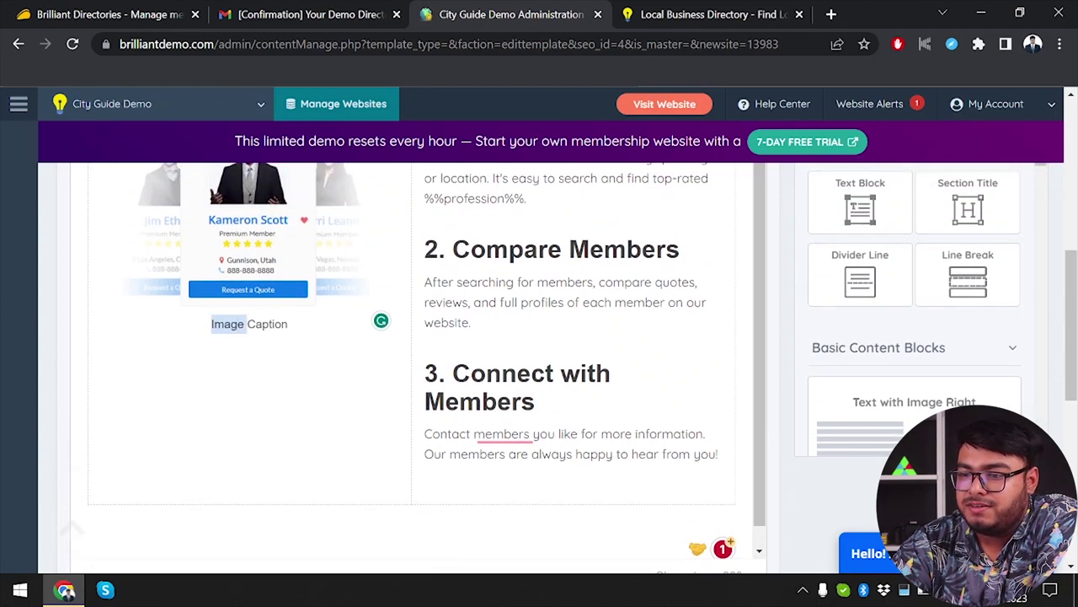
key("shift+End")
type("te")
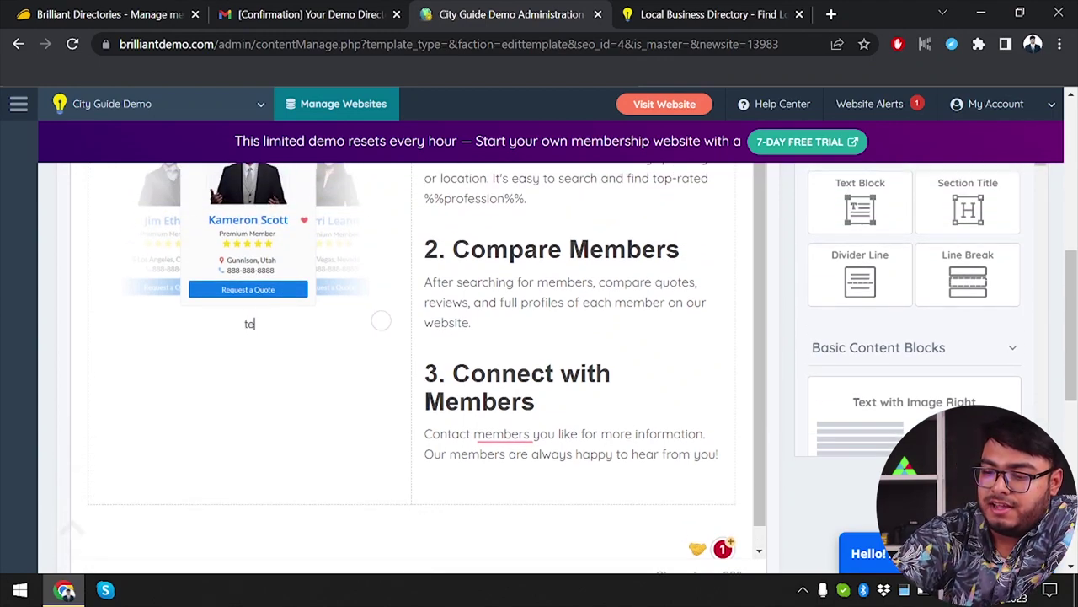
type("st case")
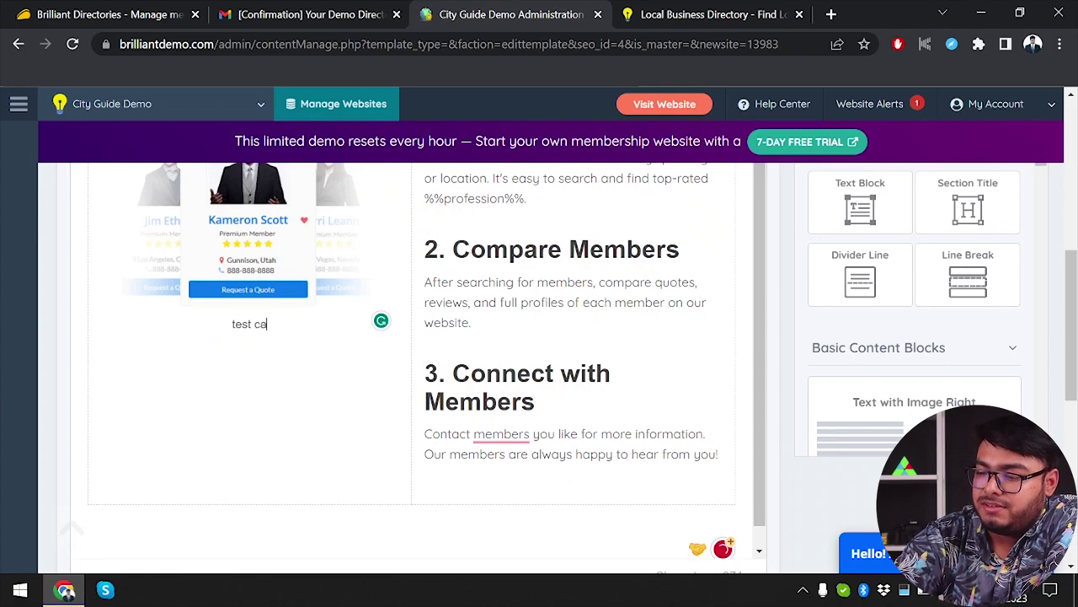
- View the live About page and check whether its member picture and caption match the edited content
scroll(698, 276, "up", 10)
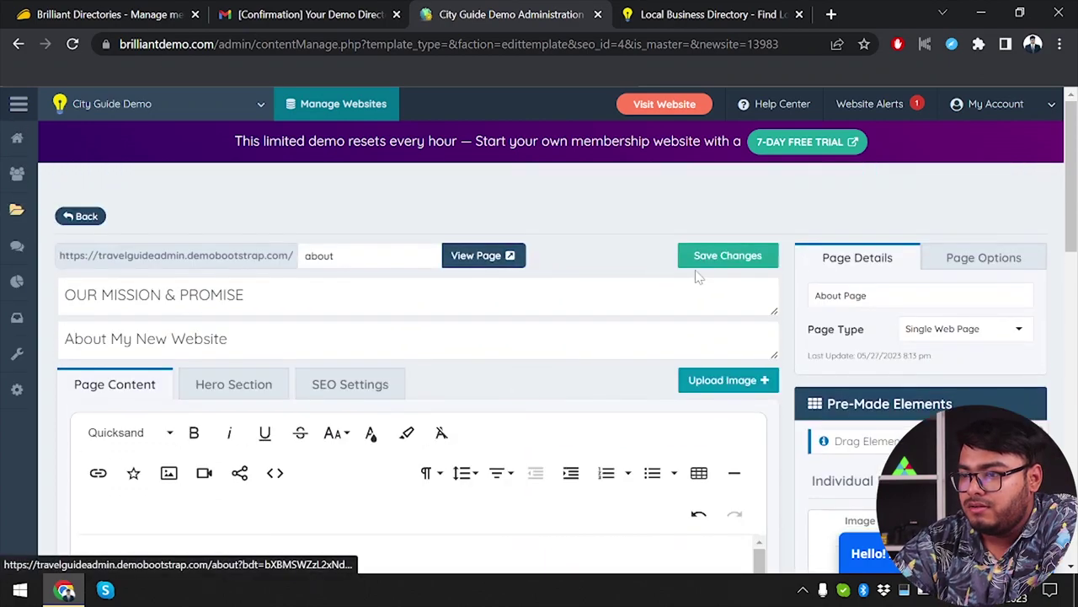
left_click(494, 259)
left_click(451, 8)
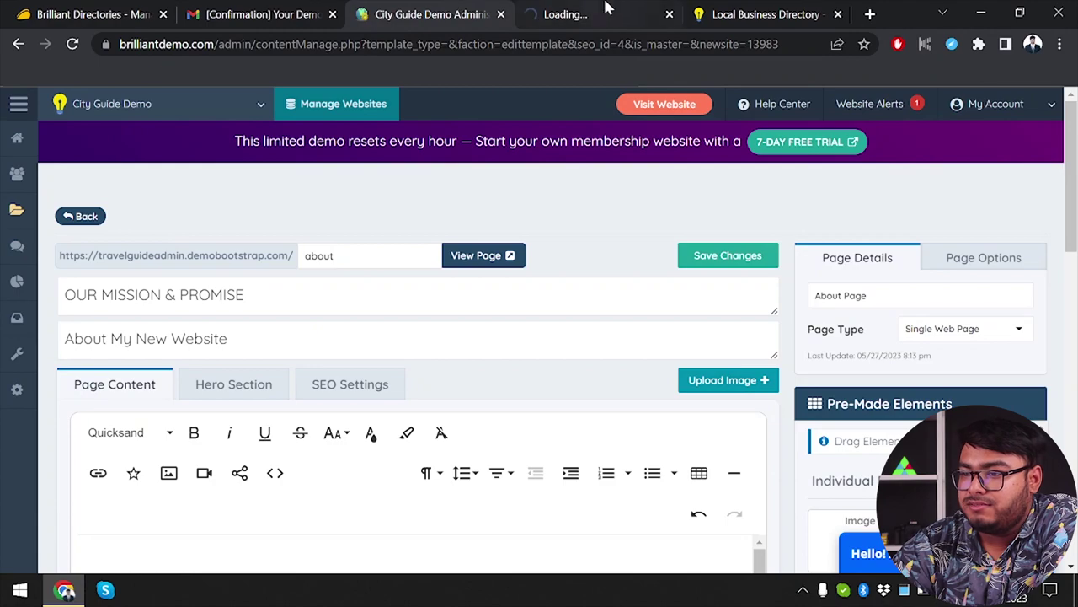
left_click_drag(607, 9, 429, 13)
scroll(364, 342, "down", 10)
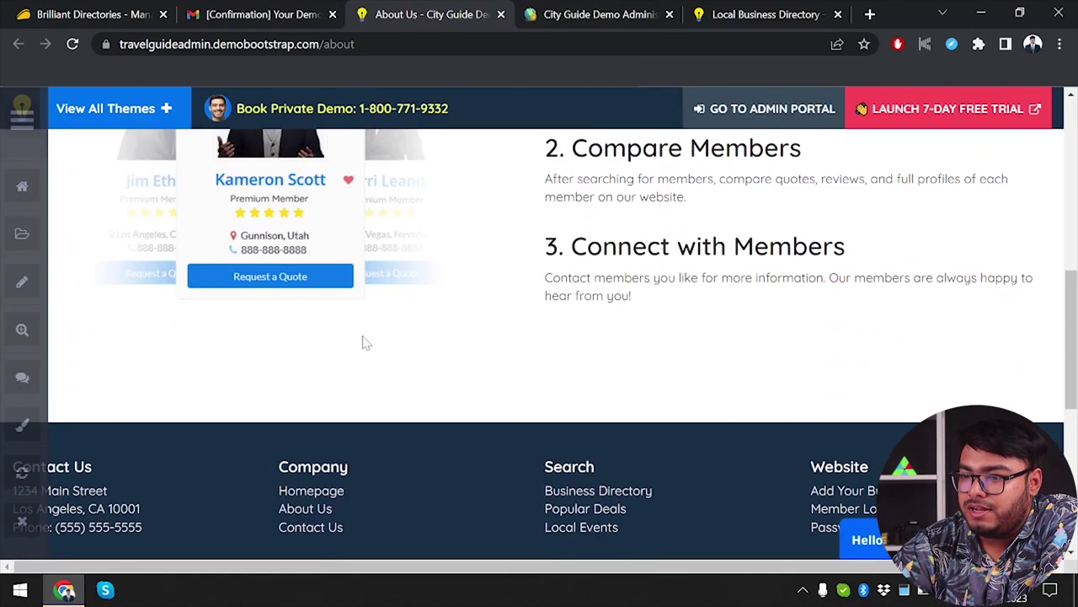
scroll(452, 266, "up", 2)
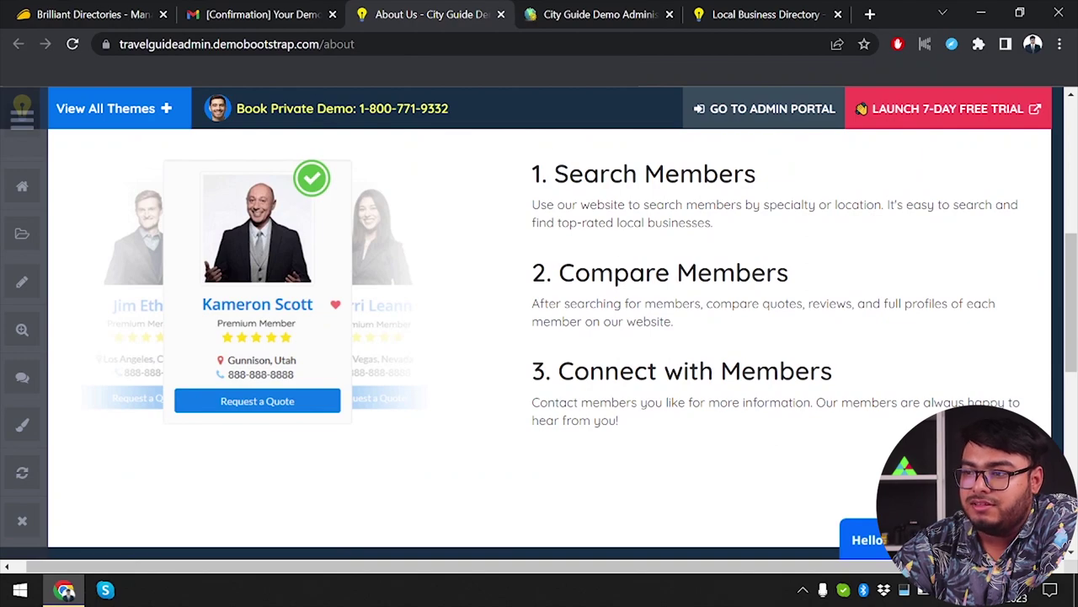
left_click(281, 11)
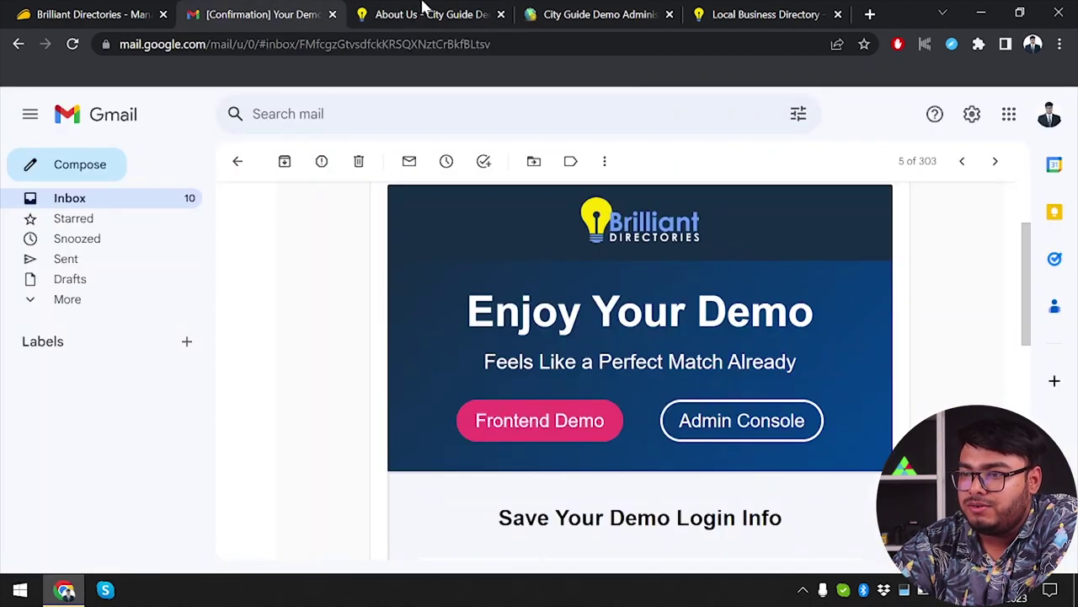
left_click(426, 11)
scroll(368, 387, "down", 2)
scroll(366, 385, "up", 3)
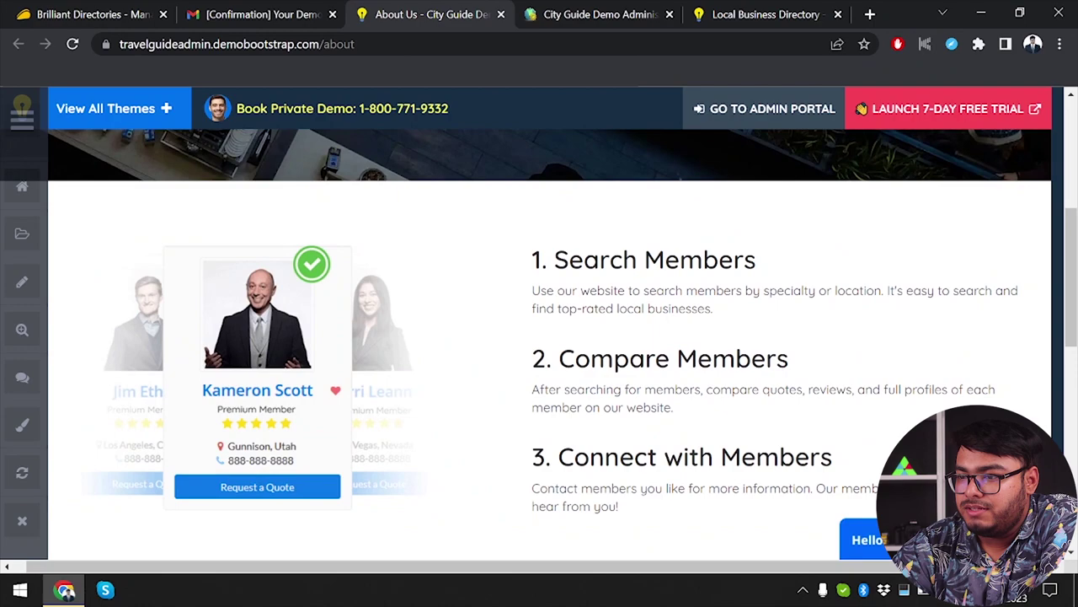
- In the page editor, append "test" to the "1. Search Members" heading
double_click(596, 260)
left_click_drag(590, 15, 425, 14)
double_click(496, 360)
double_click(598, 327)
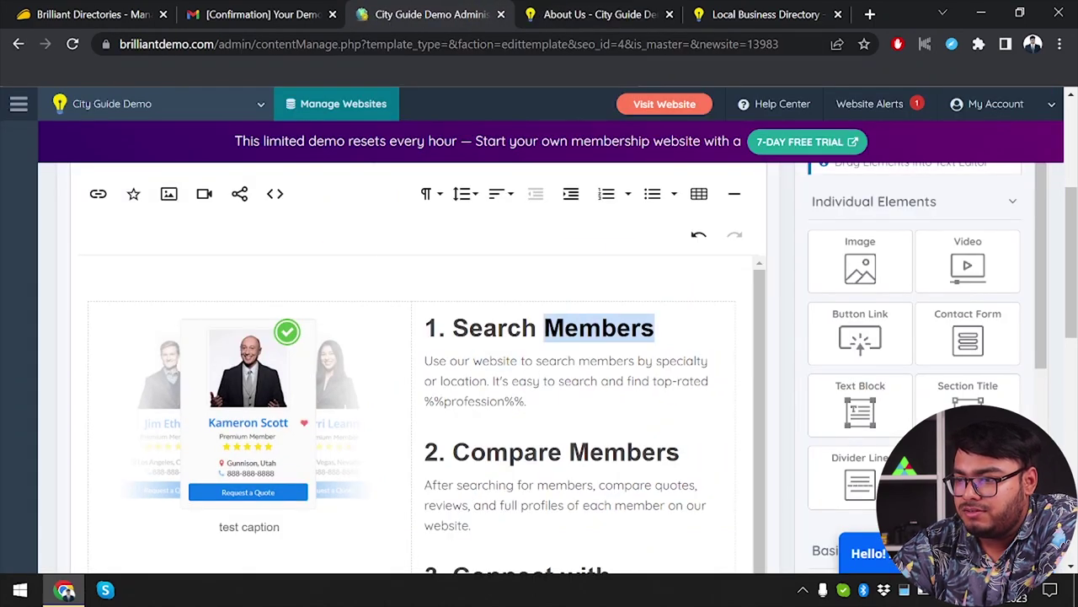
key("Right")
type("test")
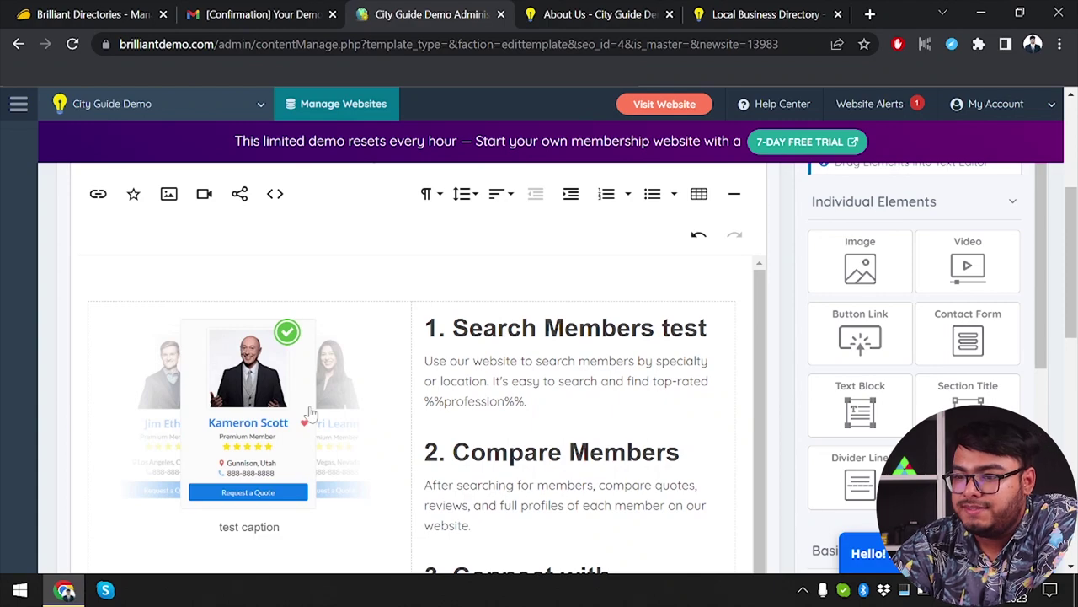
- Replace the captioned member profile picture with the image file img (1) from the desktop
left_click(246, 419)
left_click(193, 354)
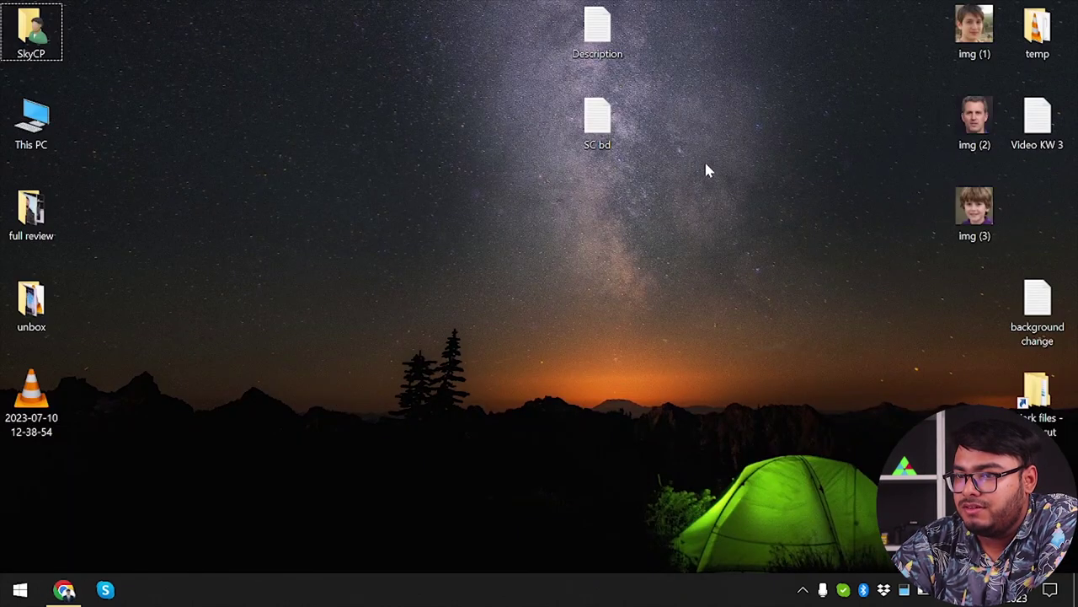
left_click_drag(975, 34, 380, 306)
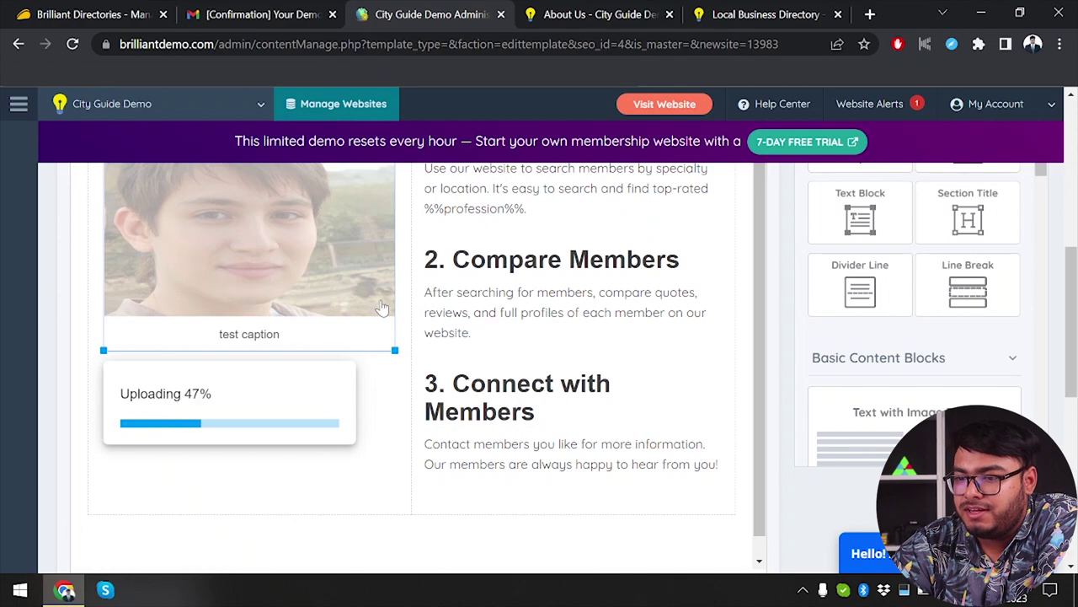
scroll(314, 360, "up", 5)
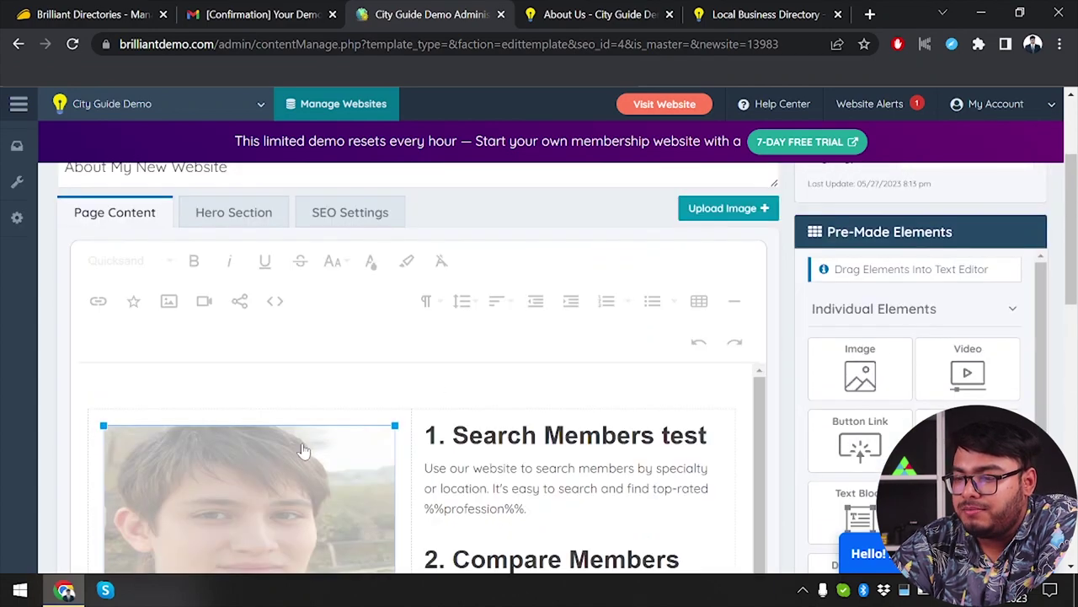
scroll(303, 450, "down", 2)
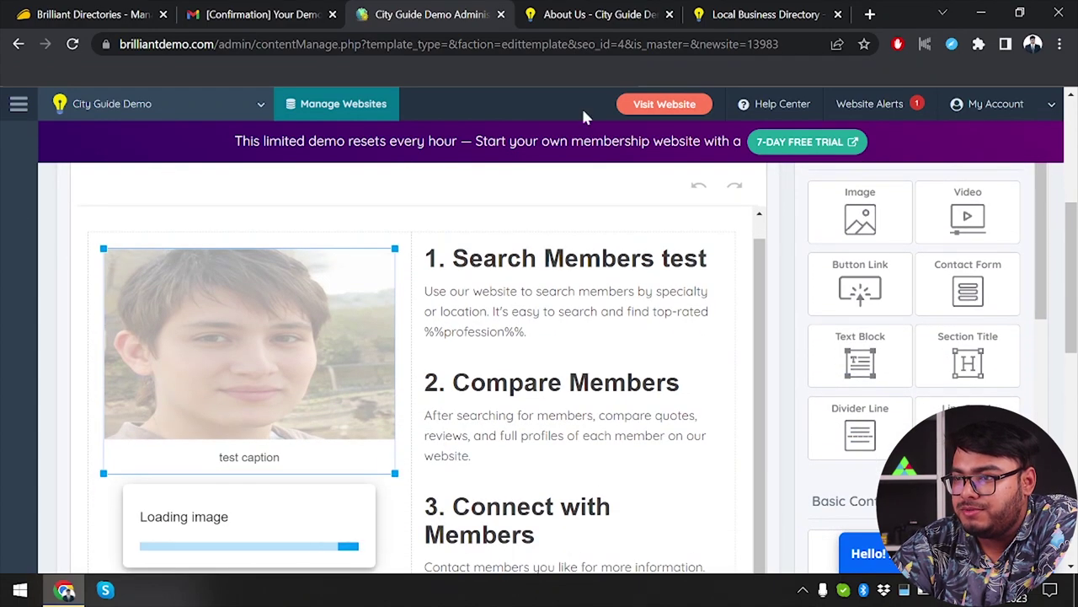
- Reload the live About page to check for the unsaved edits, and return to the page editor
left_click(617, 12)
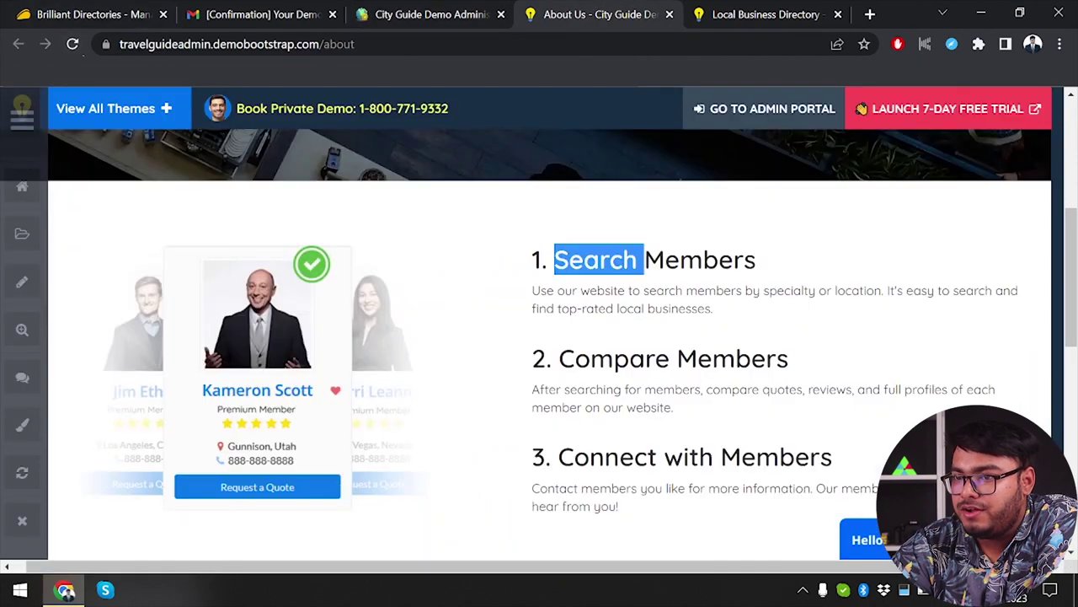
left_click(72, 44)
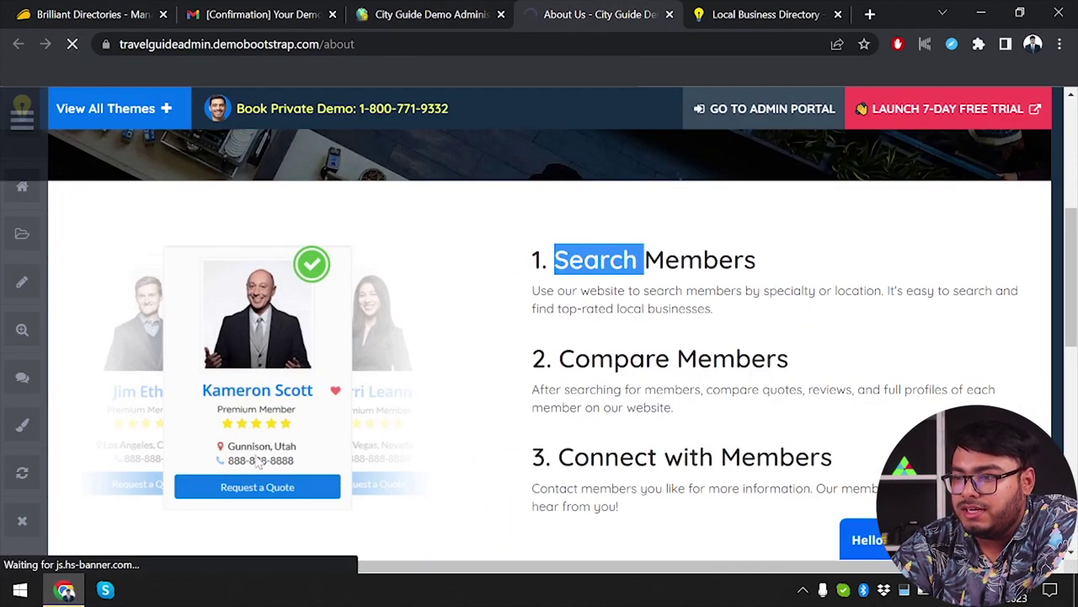
left_click(430, 15)
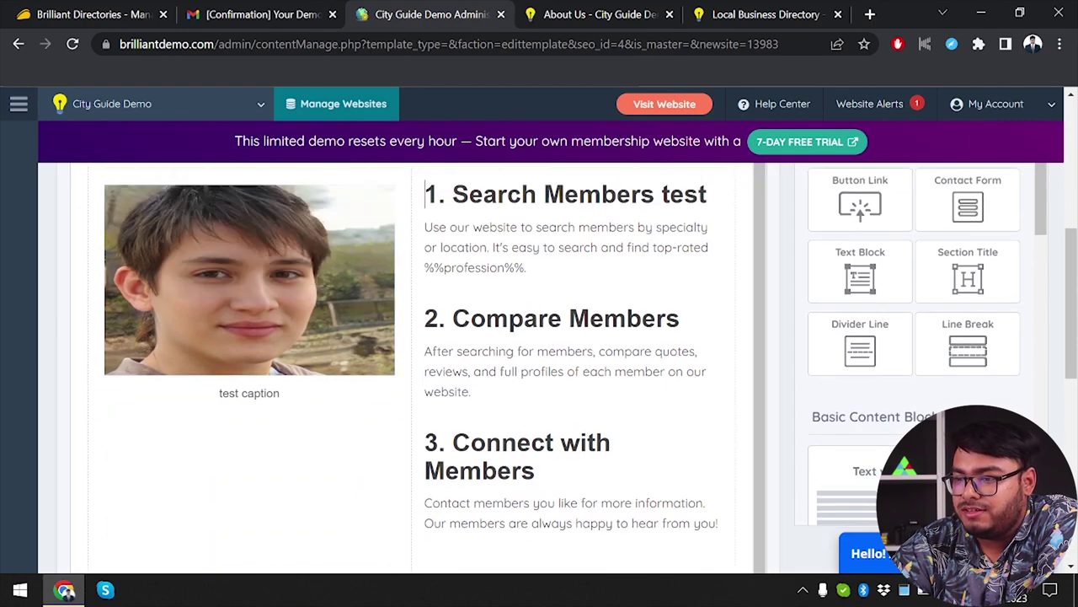
- Save the changes made to the About Page and dismiss the confirmation
scroll(413, 362, "up", 3)
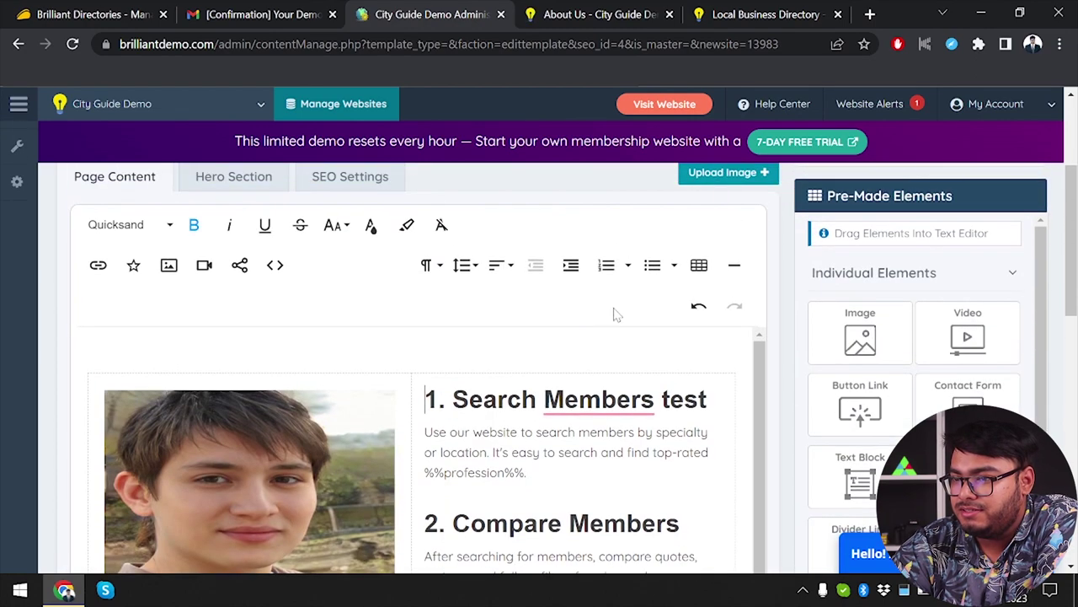
scroll(615, 314, "up", 3)
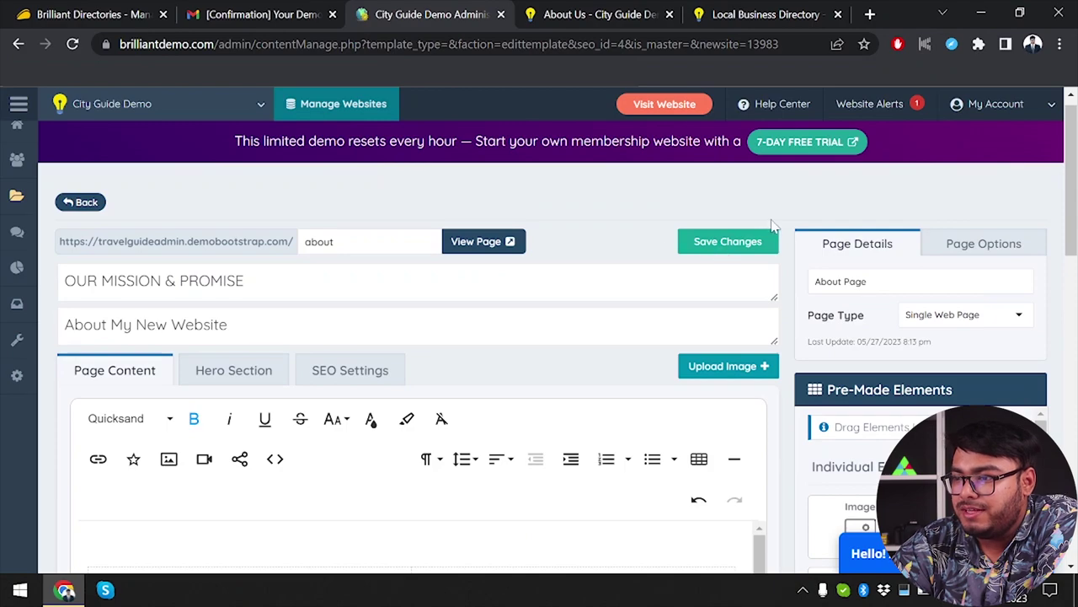
left_click(723, 251)
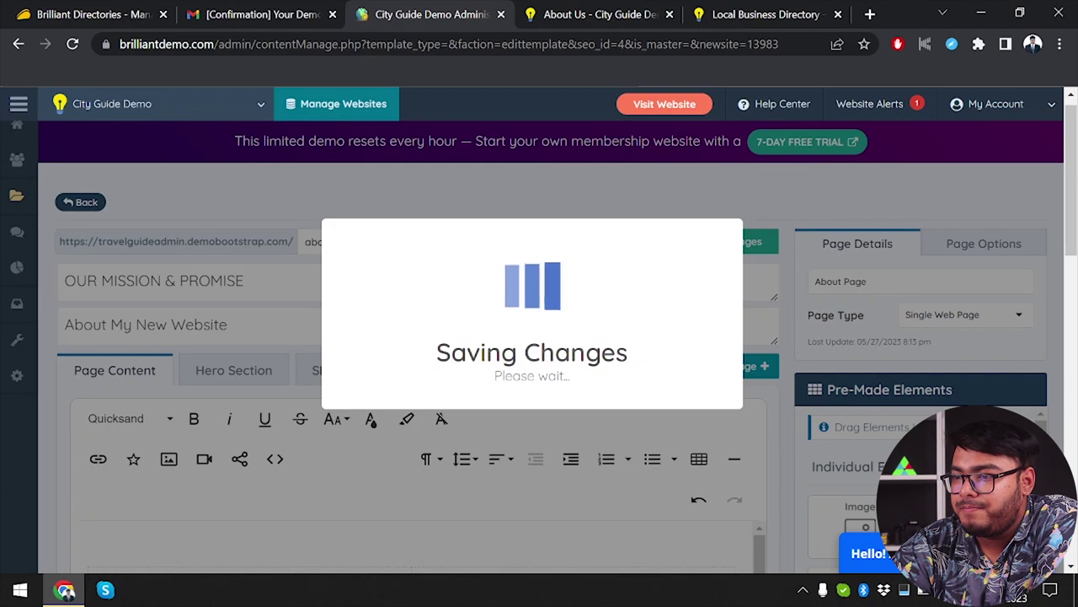
left_click(530, 398)
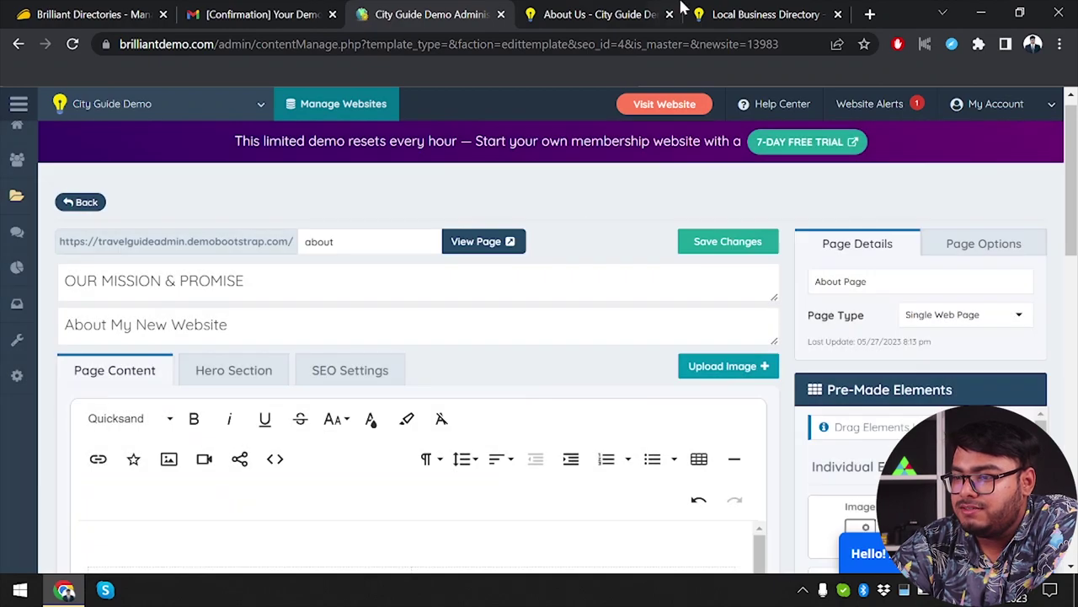
- Refresh the live About page to examine the new picture, caption and heading, and go back to the admin site
left_click(590, 10)
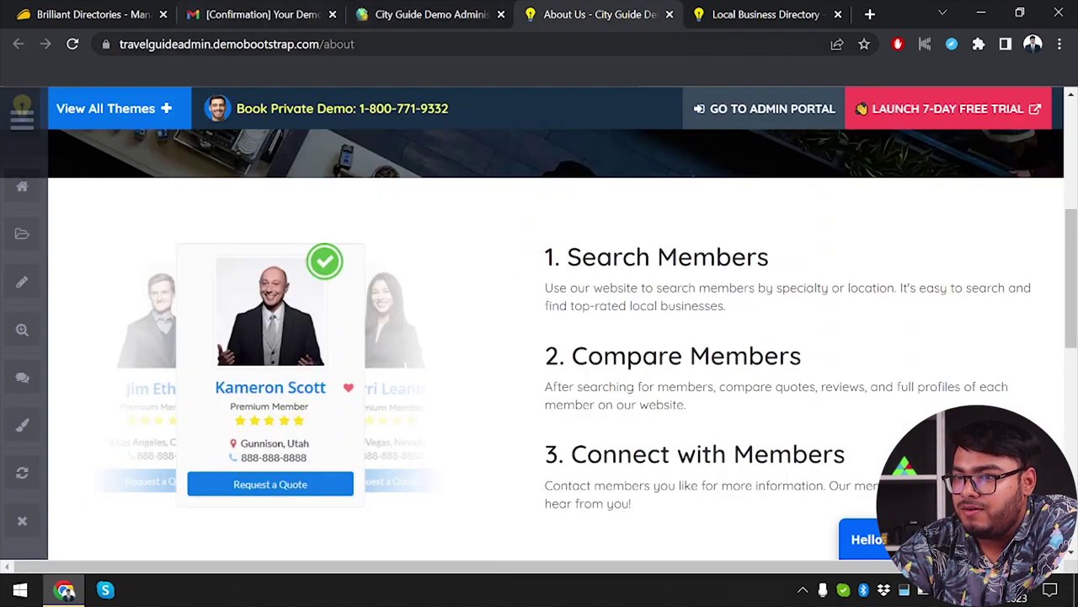
left_click(73, 44)
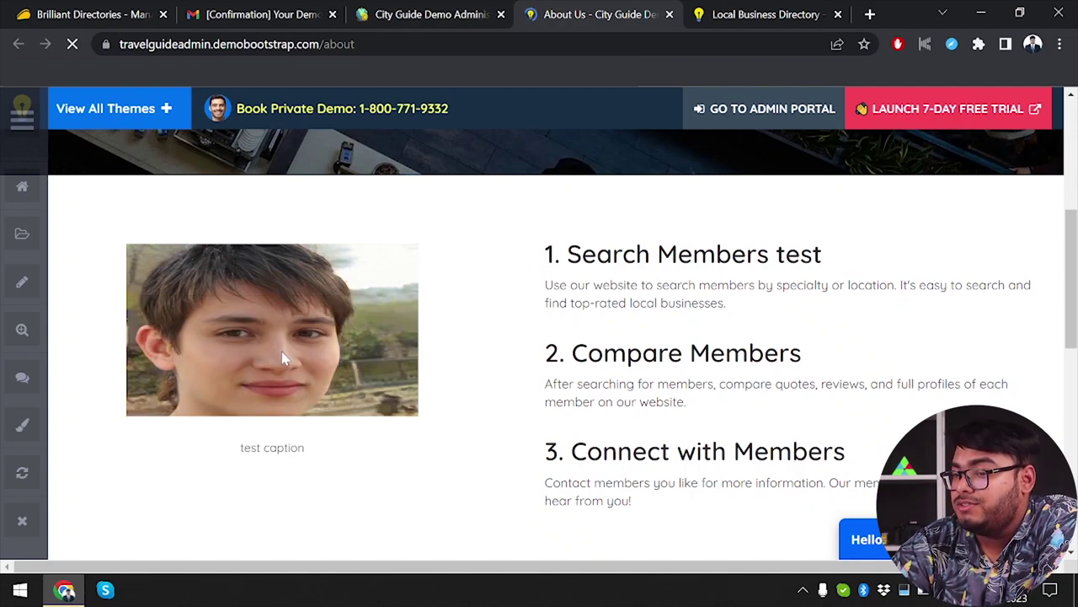
left_click(429, 15)
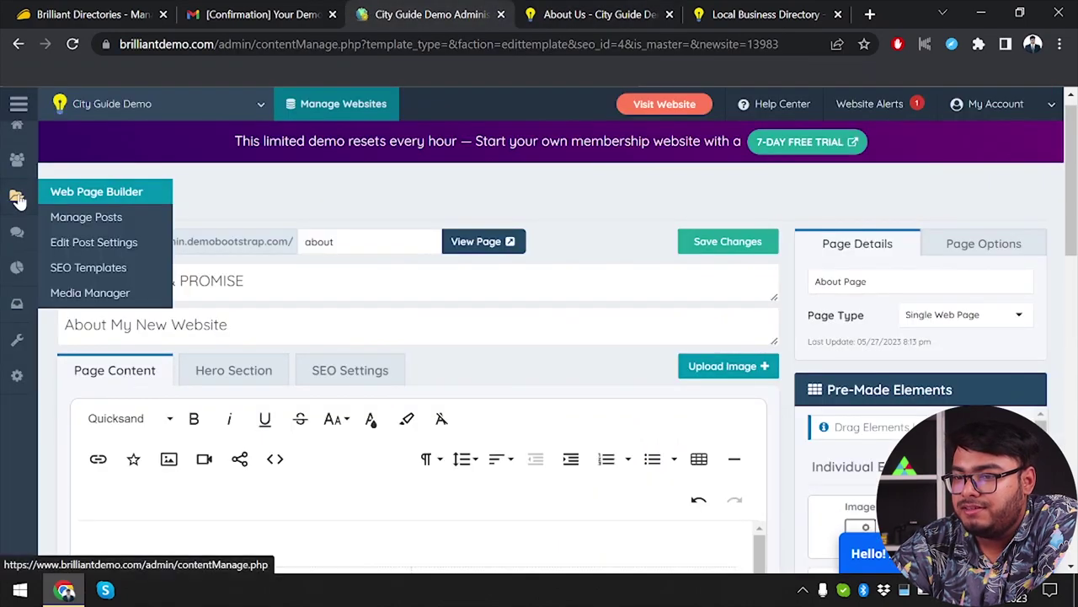
- Open the list of web pages and resolve the website alert by turning on the Frontend Latest JS Files setting
left_click(67, 205)
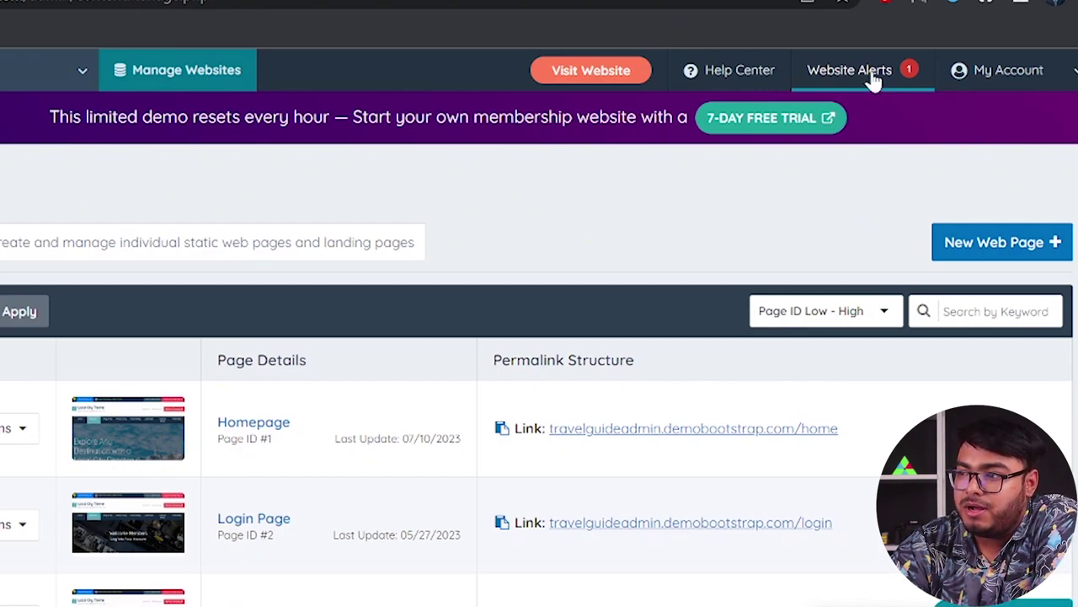
left_click(867, 69)
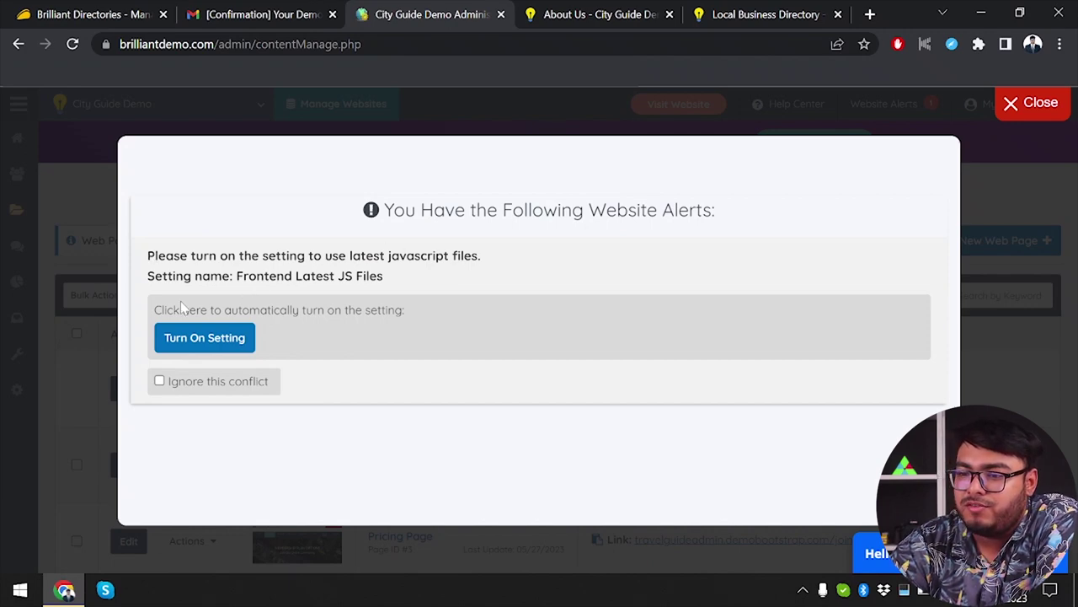
left_click(209, 338)
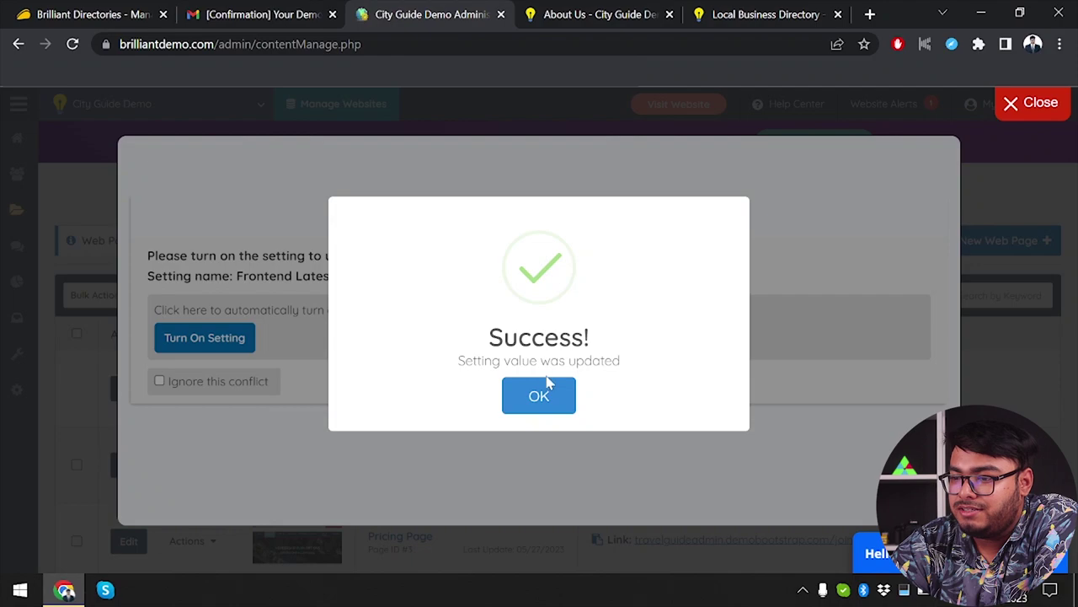
left_click(544, 390)
left_click(1003, 118)
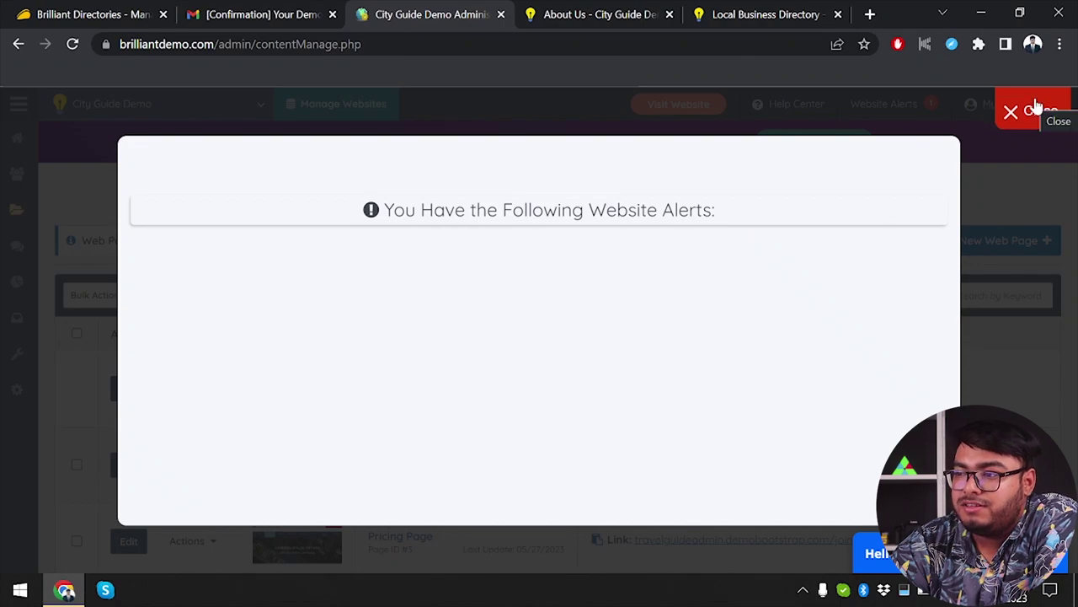
left_click(1011, 115)
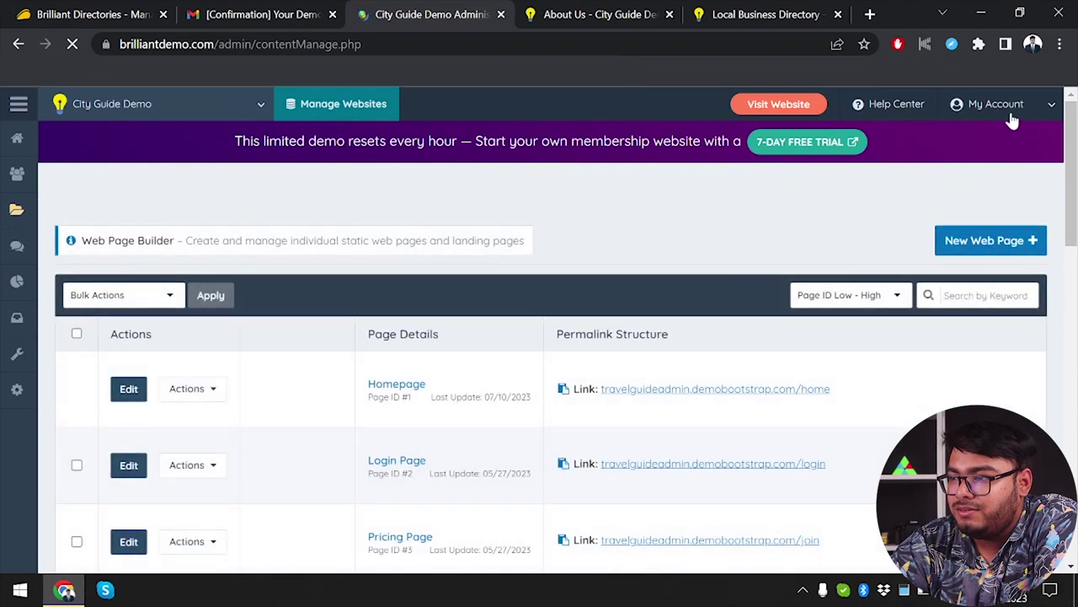
- Examine the account options for websites, support tickets and referrals
left_click(1012, 113)
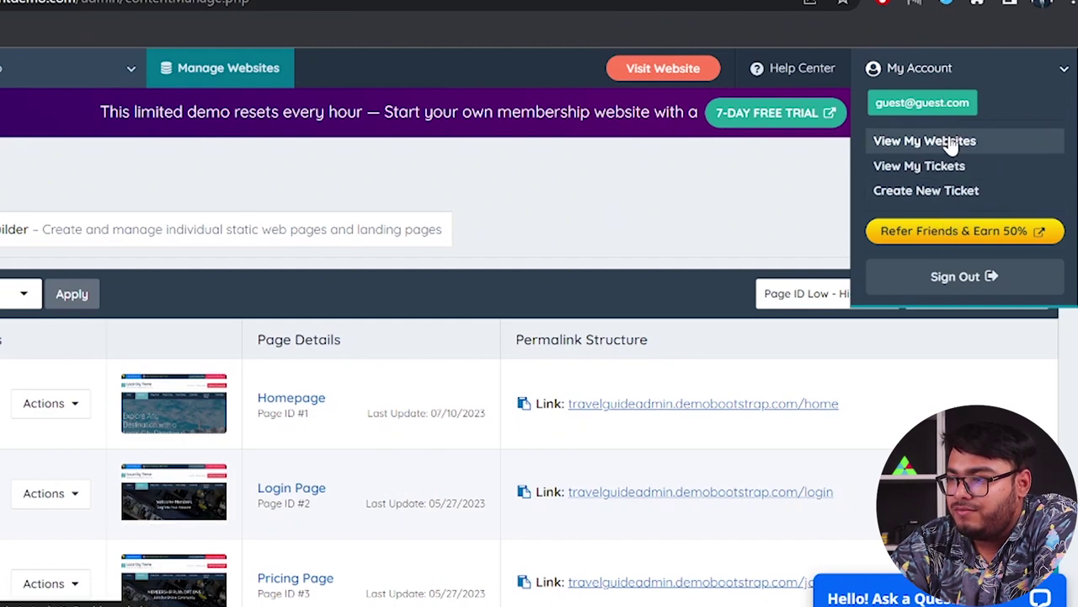
left_click(599, 206)
- Delete the About Page from the web pages list, confirming the deletion and dismissing the success notice
scroll(296, 332, "down", 10)
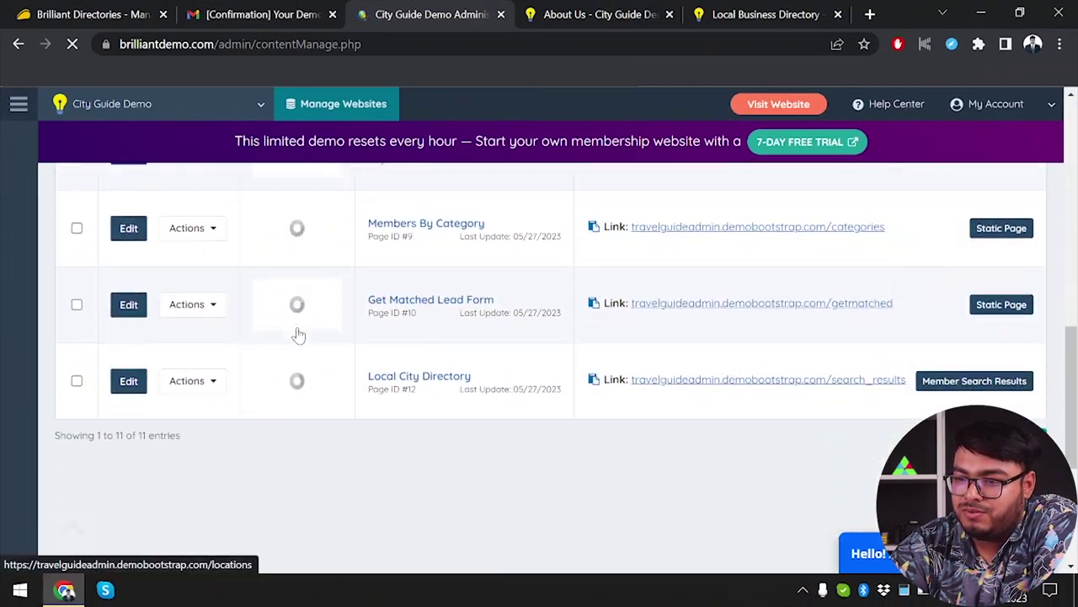
scroll(298, 332, "up", 5)
scroll(298, 332, "up", 2)
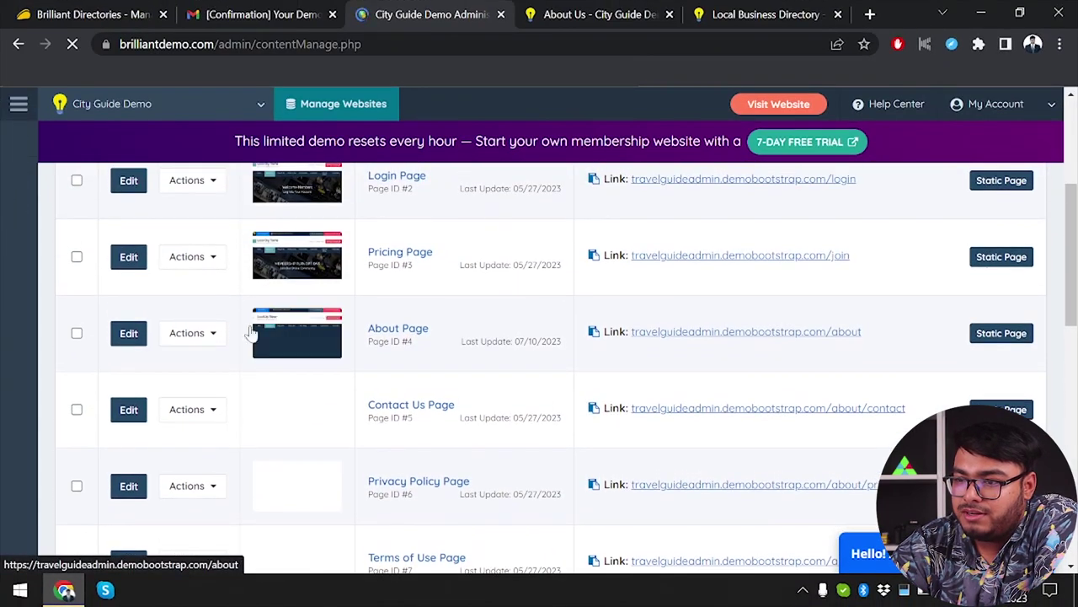
left_click(187, 333)
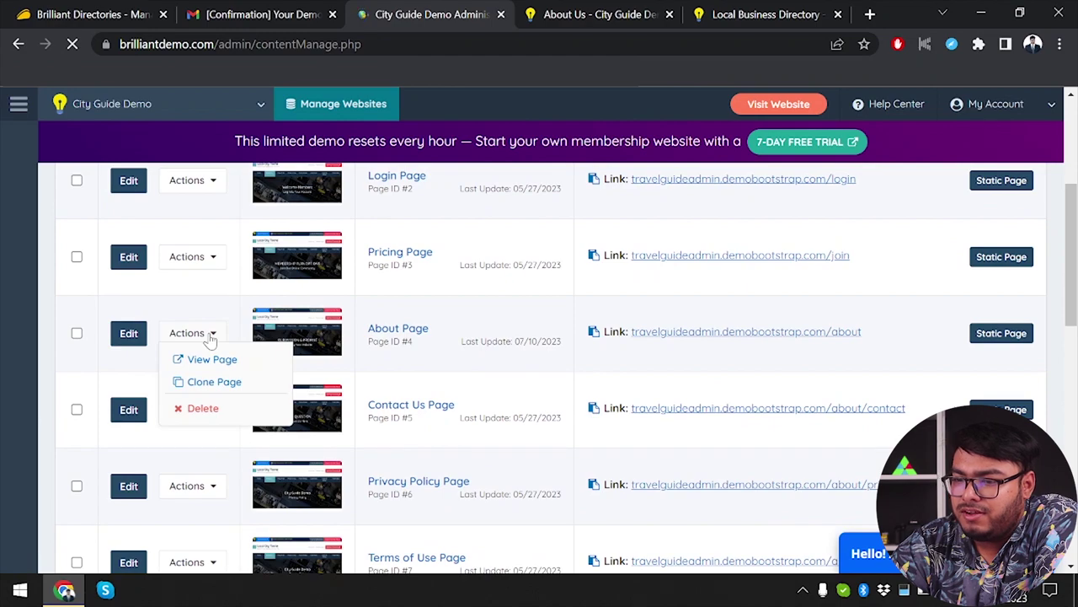
left_click(202, 408)
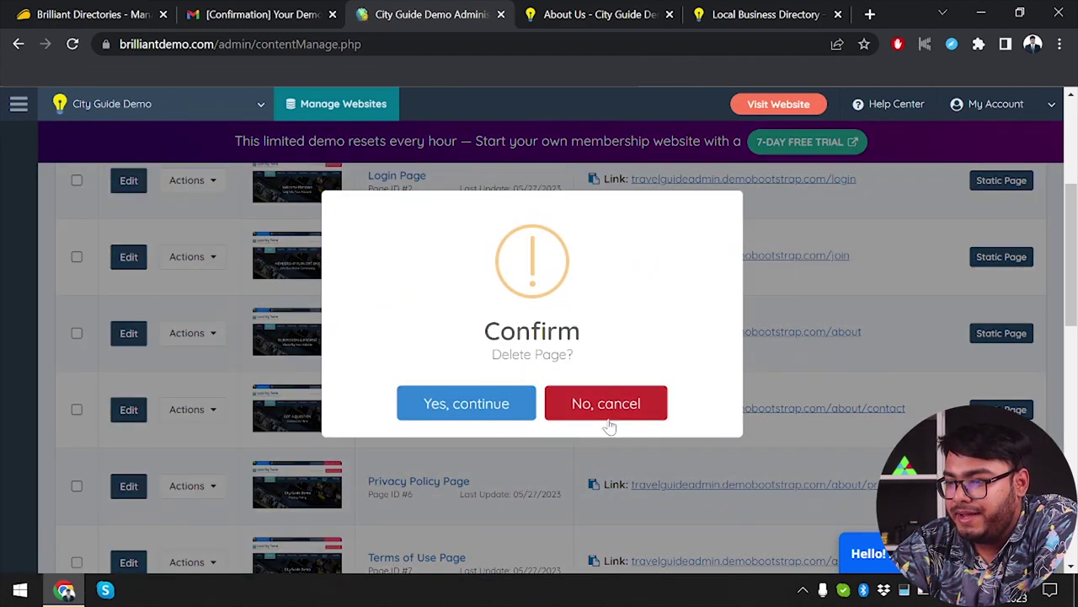
left_click(512, 414)
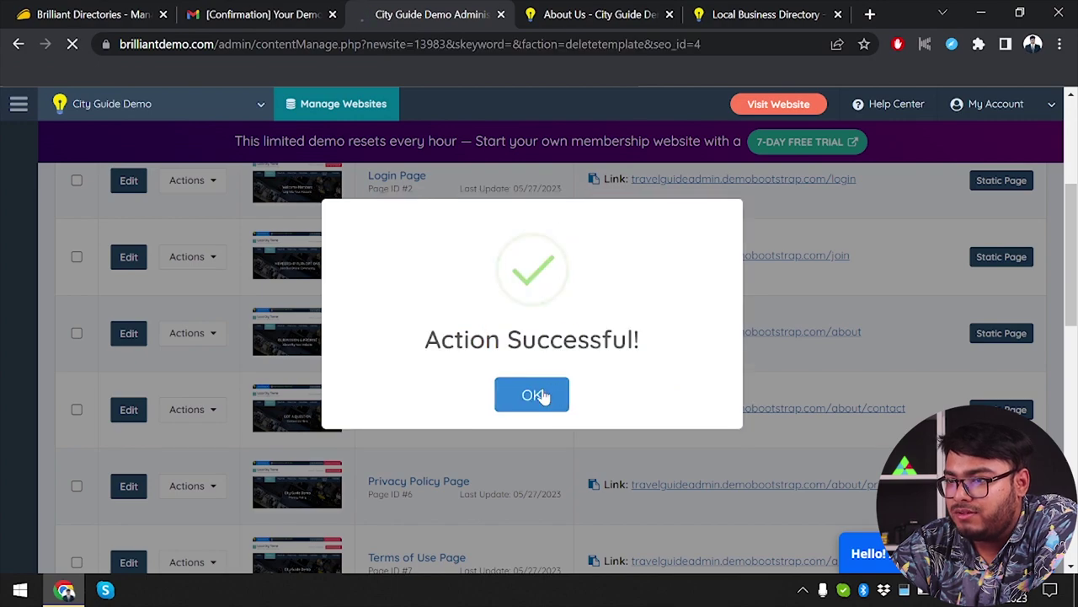
left_click(532, 395)
- Refresh the live About page to check the deletion, and go to the City Guide Demo homepage
left_click(582, 12)
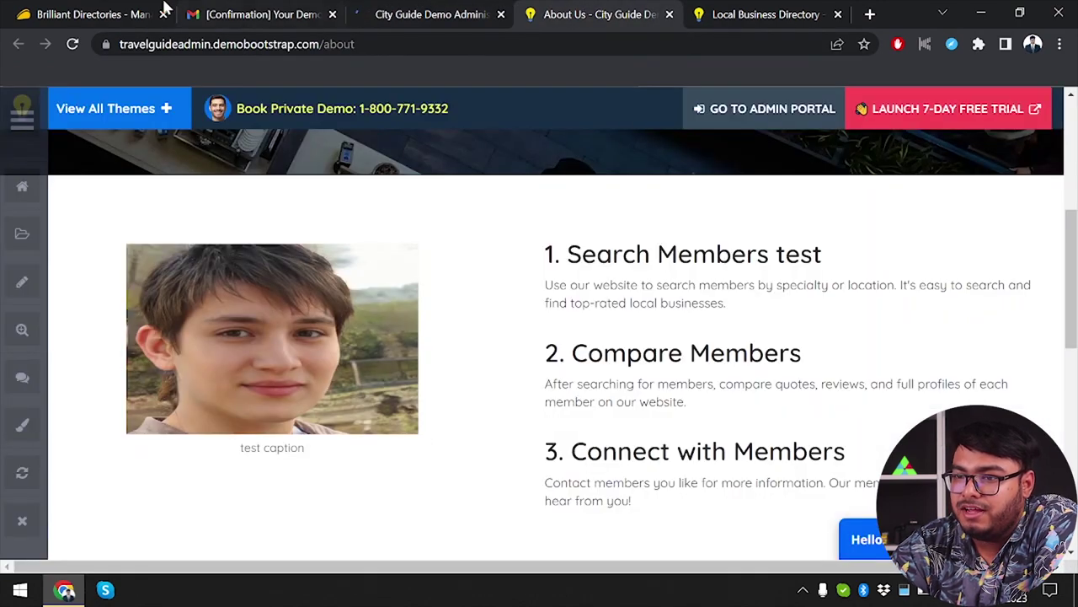
left_click(72, 45)
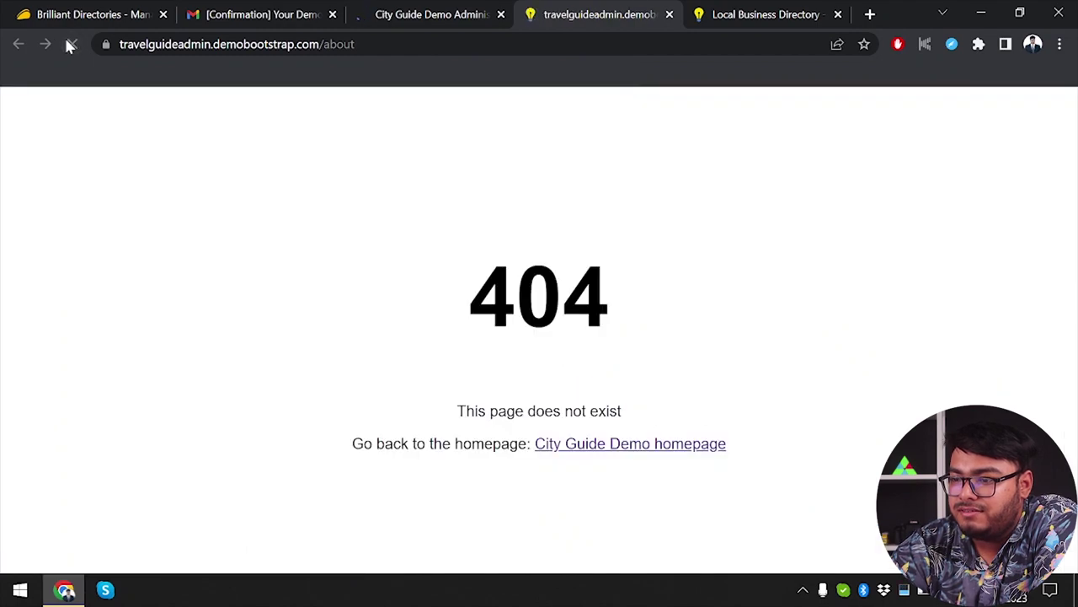
left_click(592, 444)
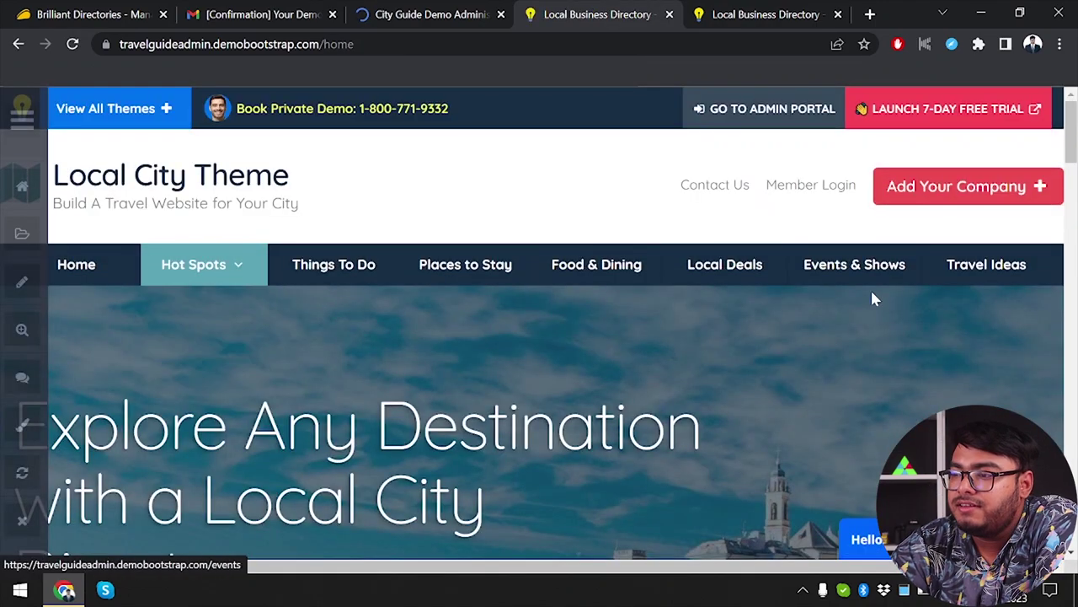
scroll(571, 303, "down", 5)
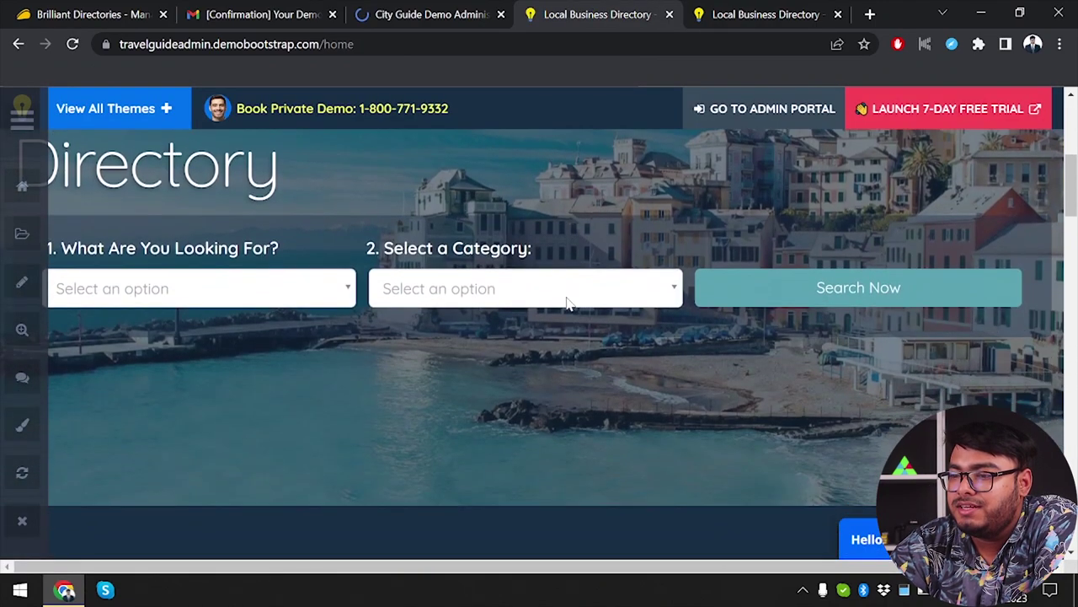
- Return to the admin site and examine the remaining web pages and the bulk action choices
left_click(365, 10)
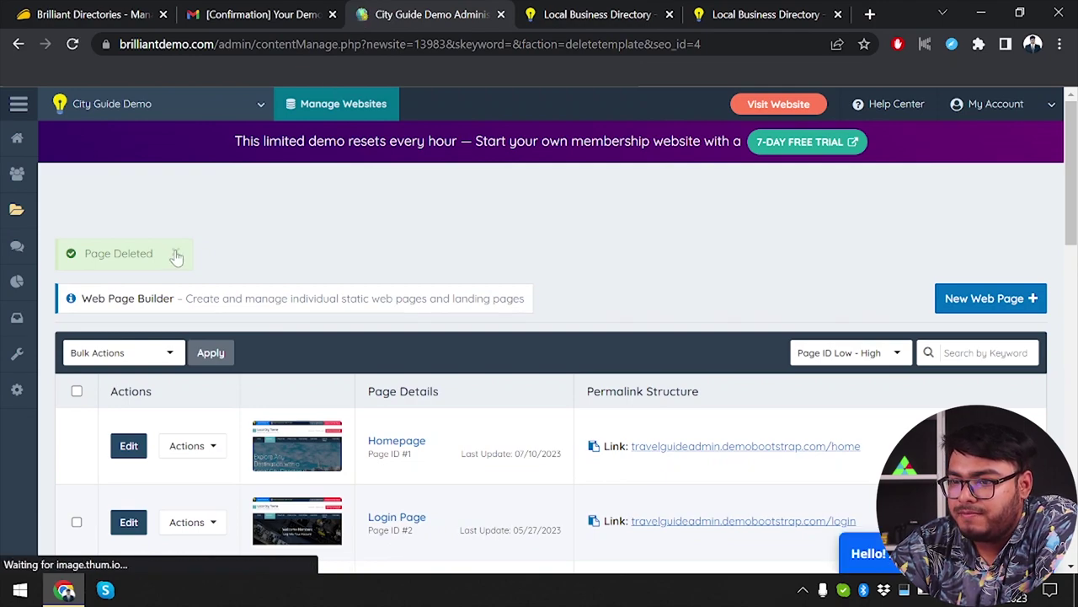
scroll(469, 311, "down", 8)
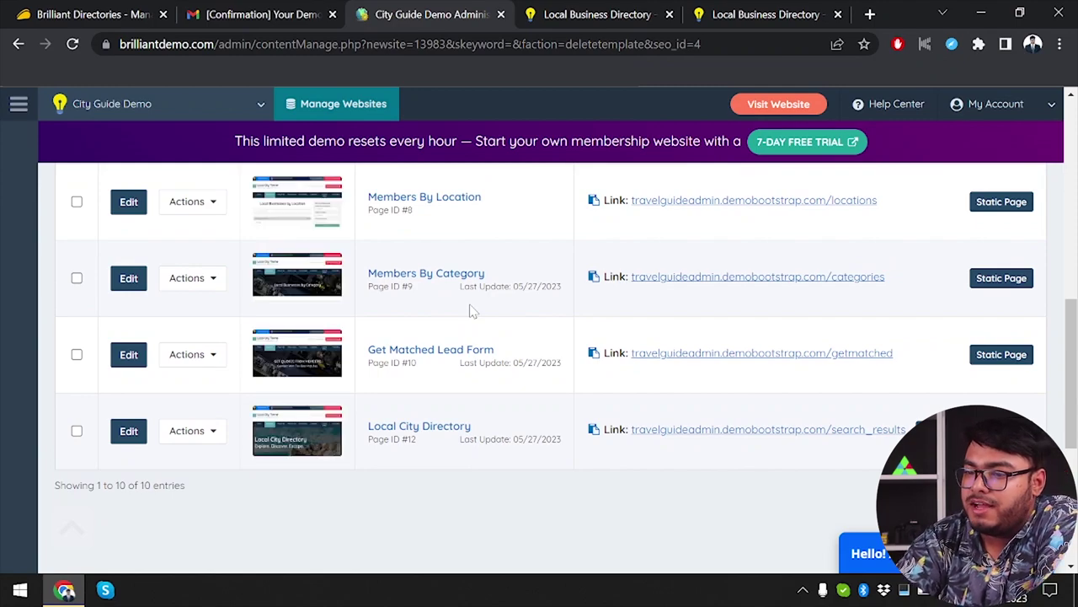
scroll(473, 311, "up", 8)
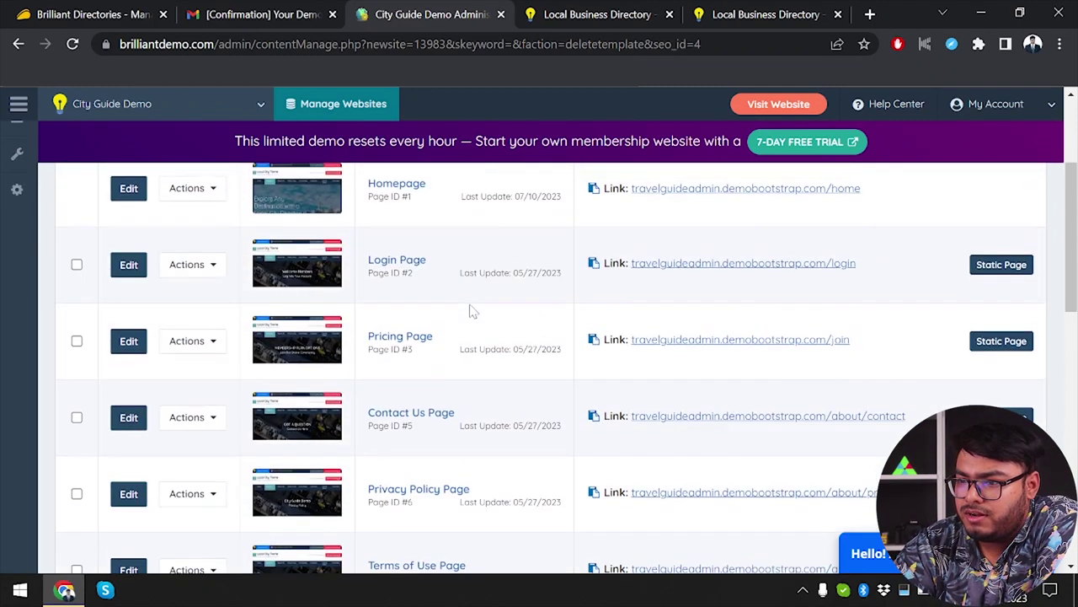
scroll(472, 311, "up", 2)
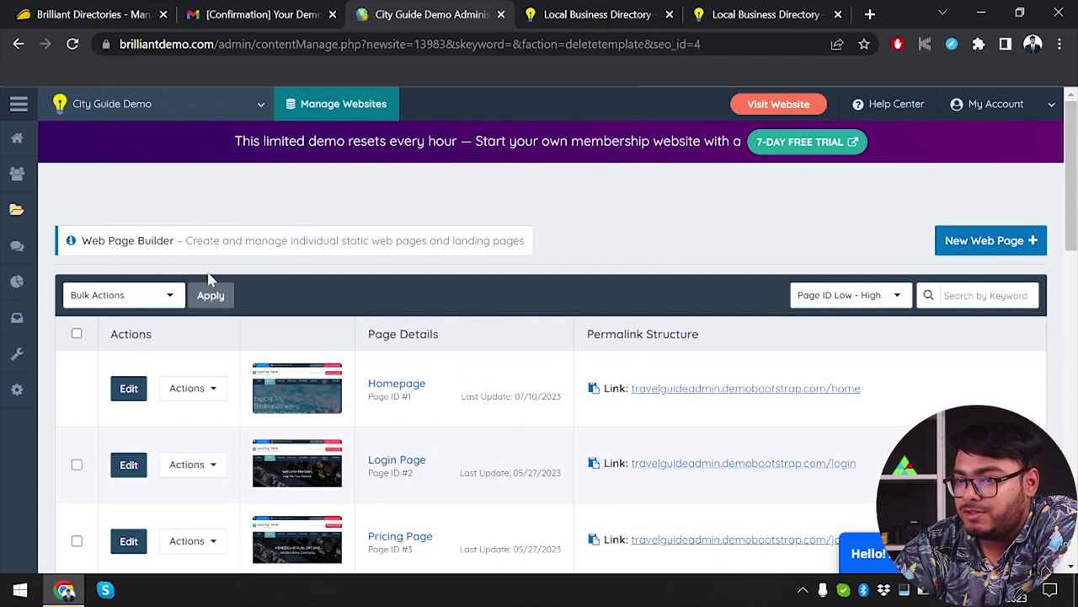
left_click(122, 296)
left_click(126, 313)
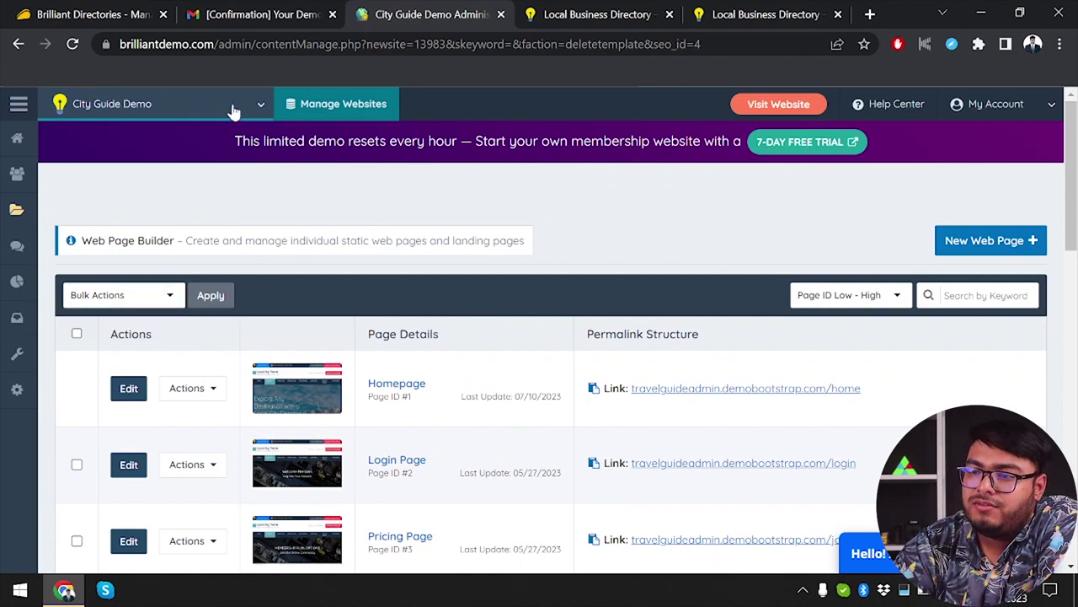
mouse_move(234, 111)
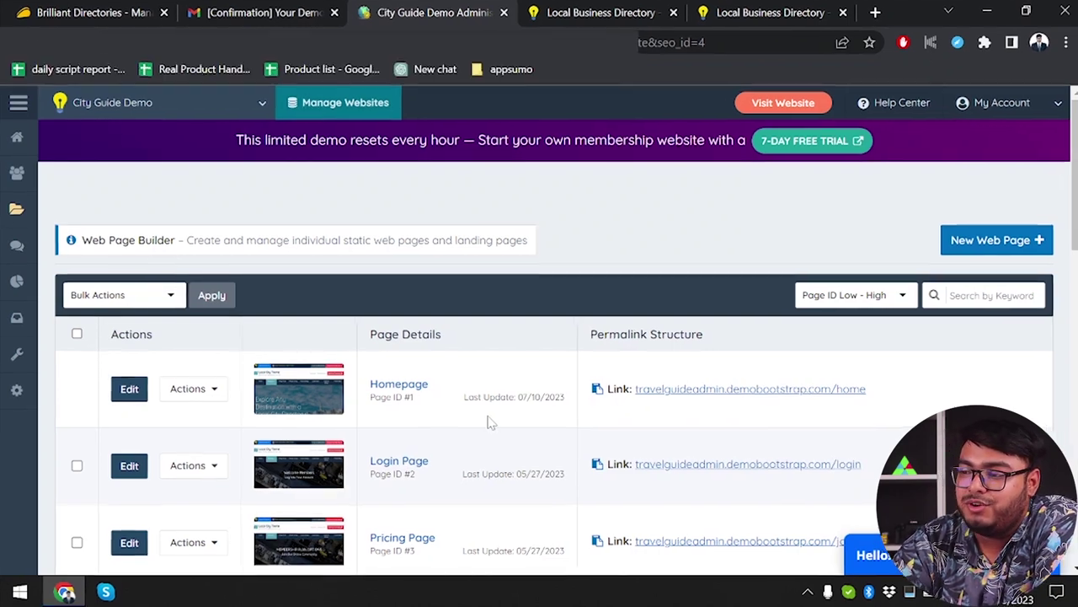
- Look through the admin sections for finance, email and tools, and open the Sidebar Manager
mouse_move(37, 241)
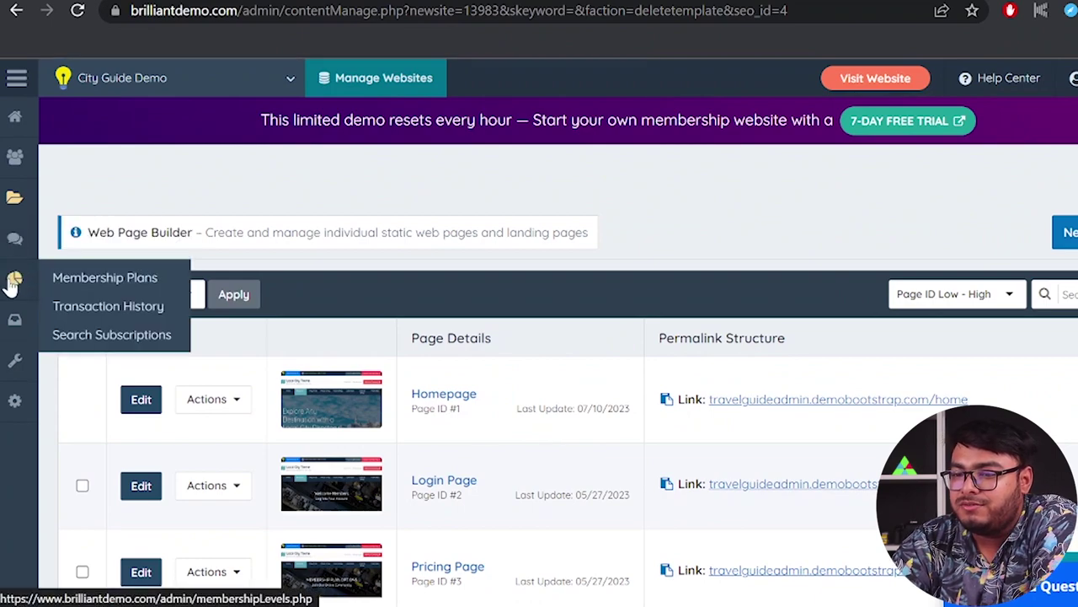
mouse_move(12, 333)
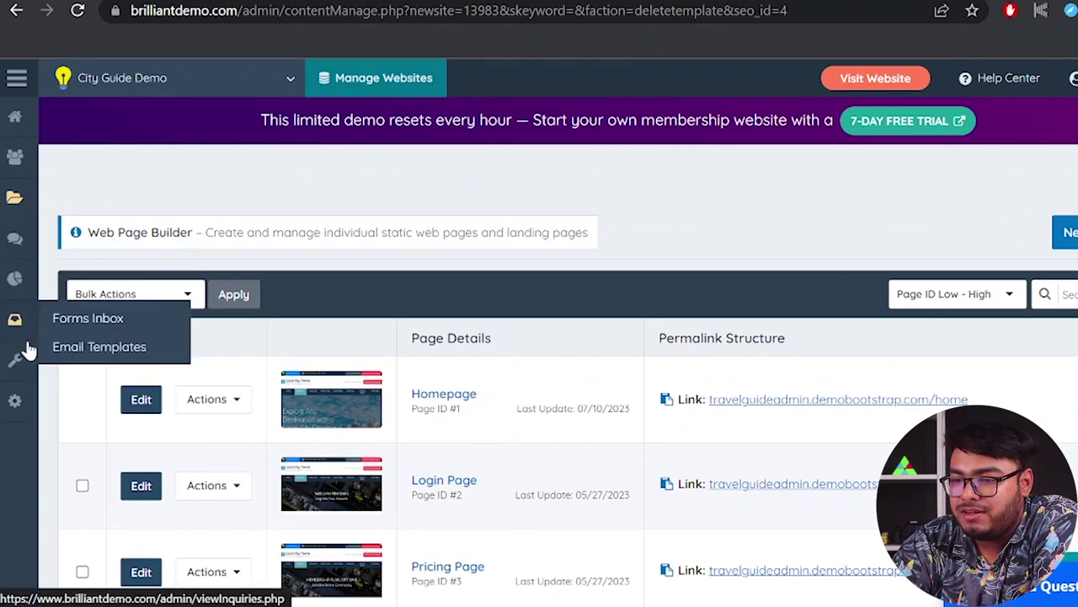
mouse_move(17, 375)
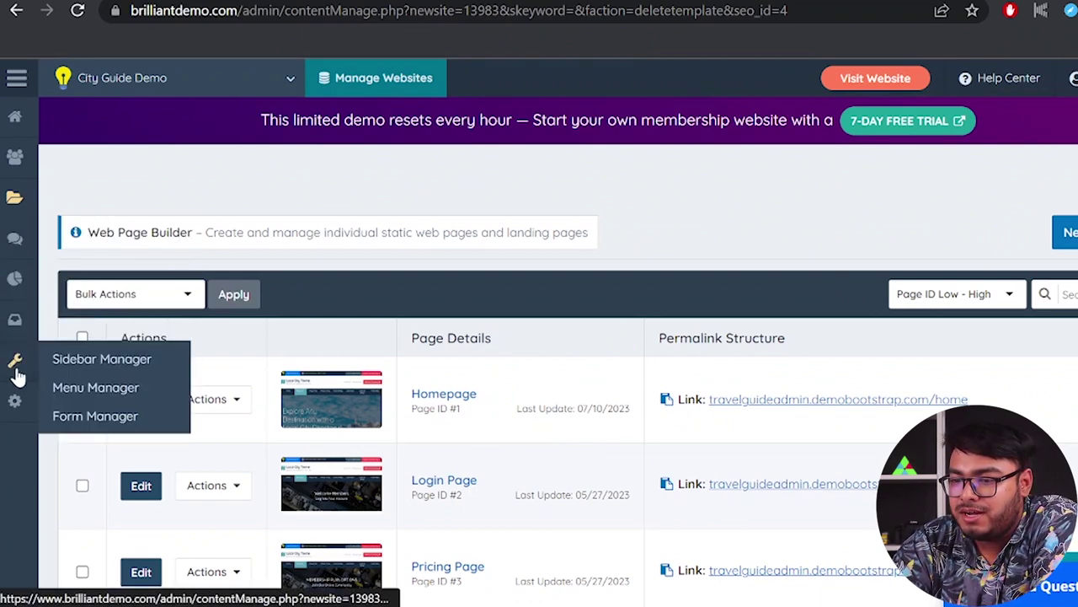
left_click(100, 362)
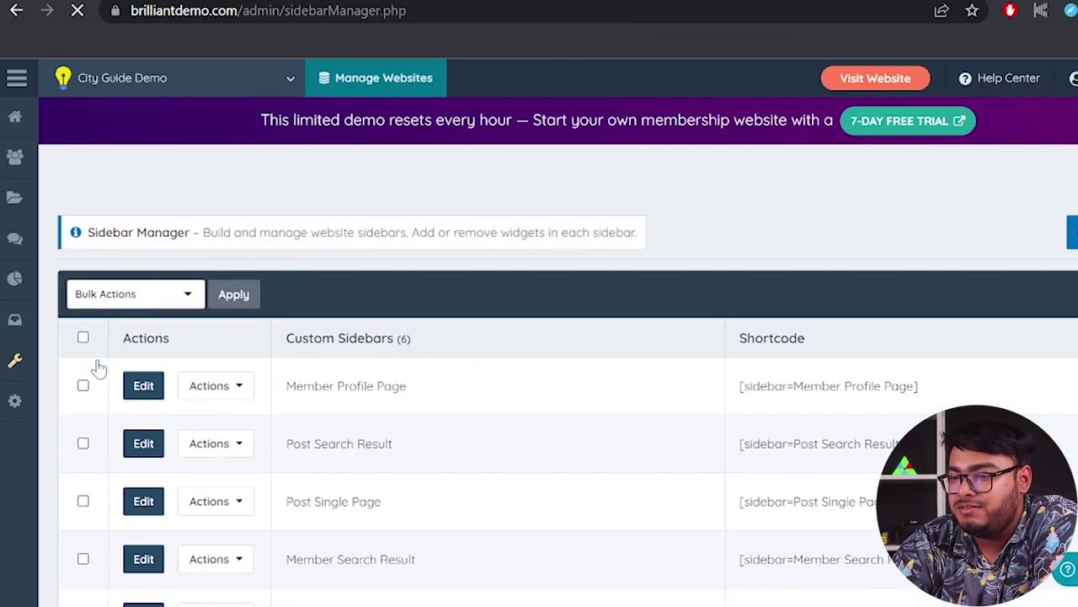
- Close the live demo site pages and the Gmail confirmation message, keeping the Sidebar Manager open
left_click(670, 24)
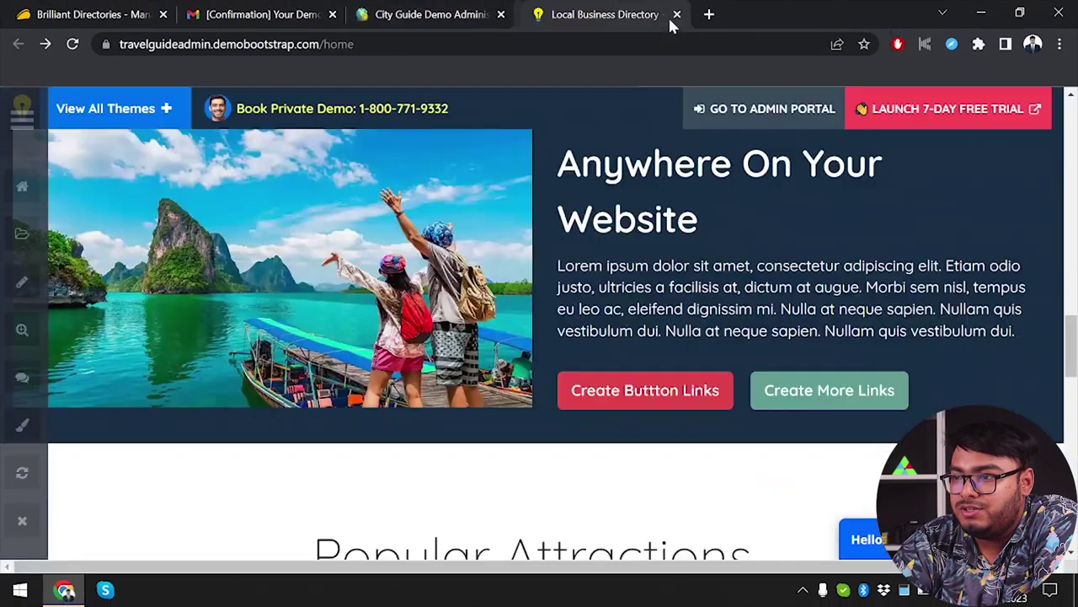
left_click(675, 14)
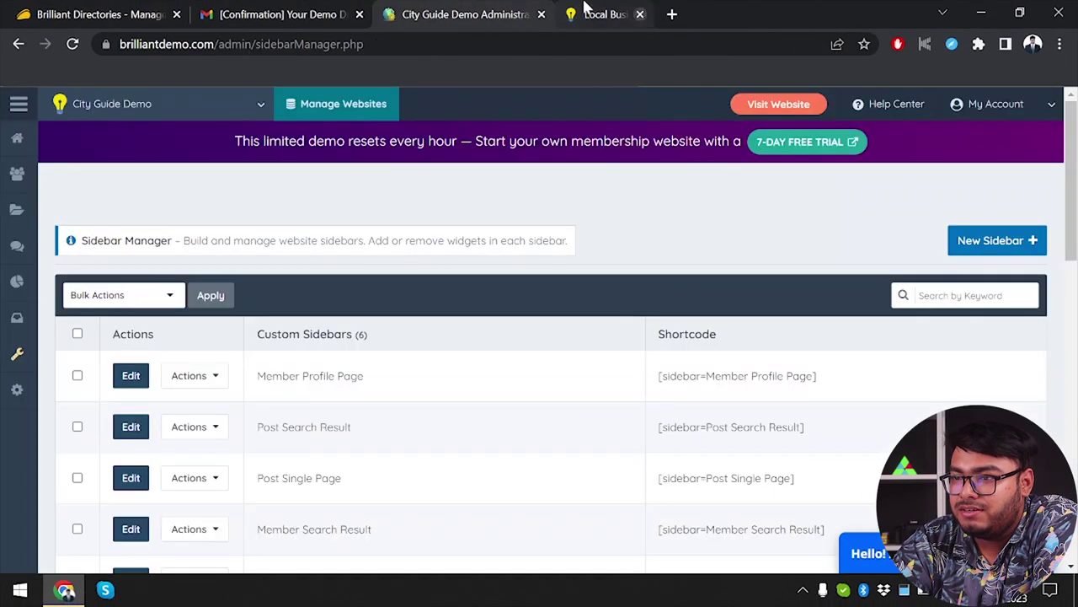
left_click(395, 14)
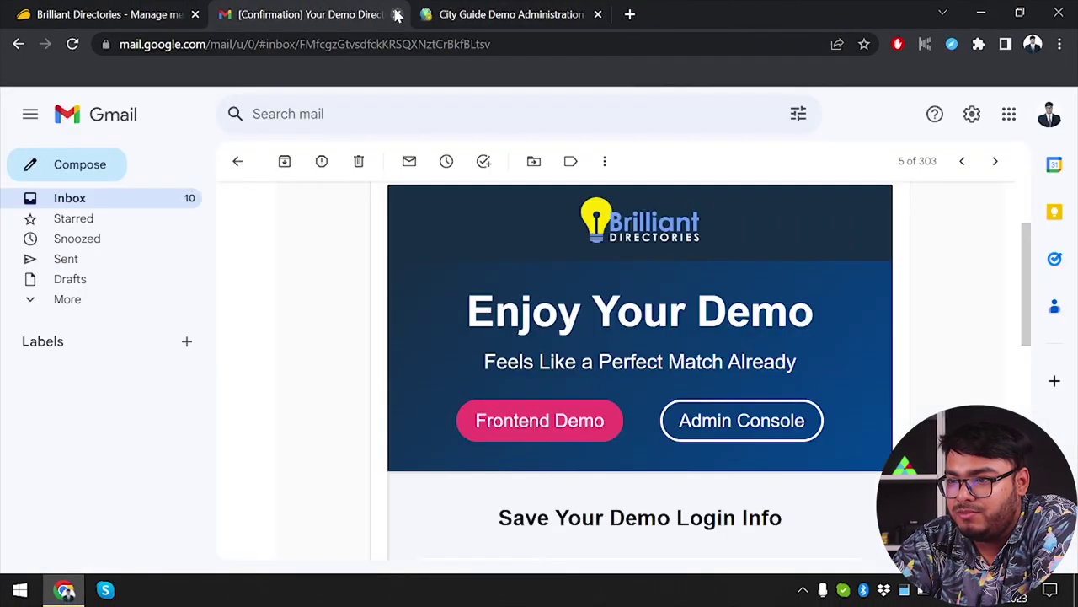
left_click(397, 14)
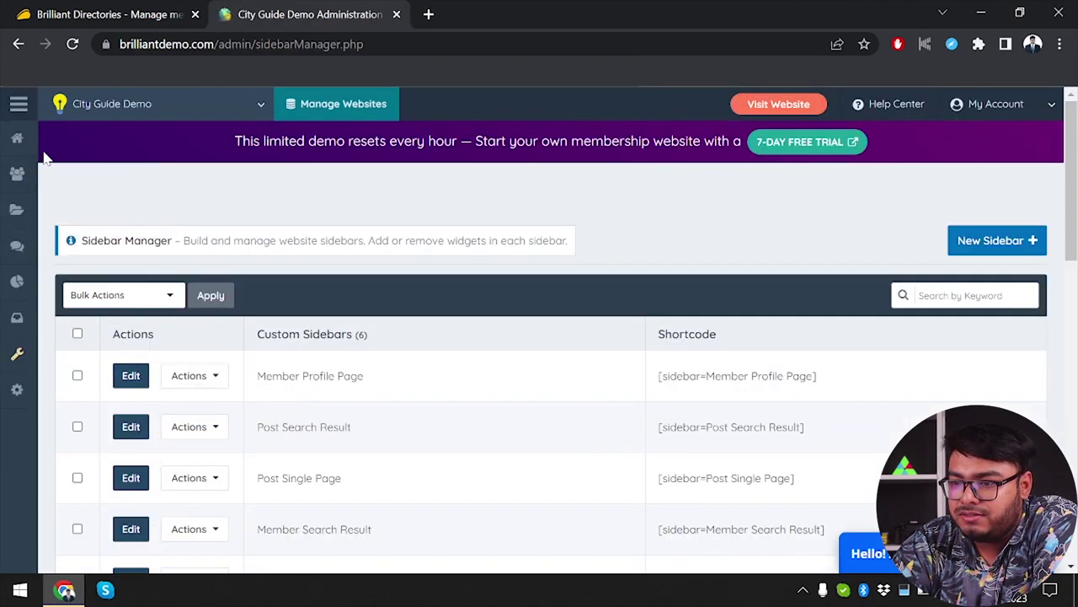
- Examine the custom sidebars, their shortcodes and the actions offered for the Homepage with Map sidebar
mouse_move(16, 174)
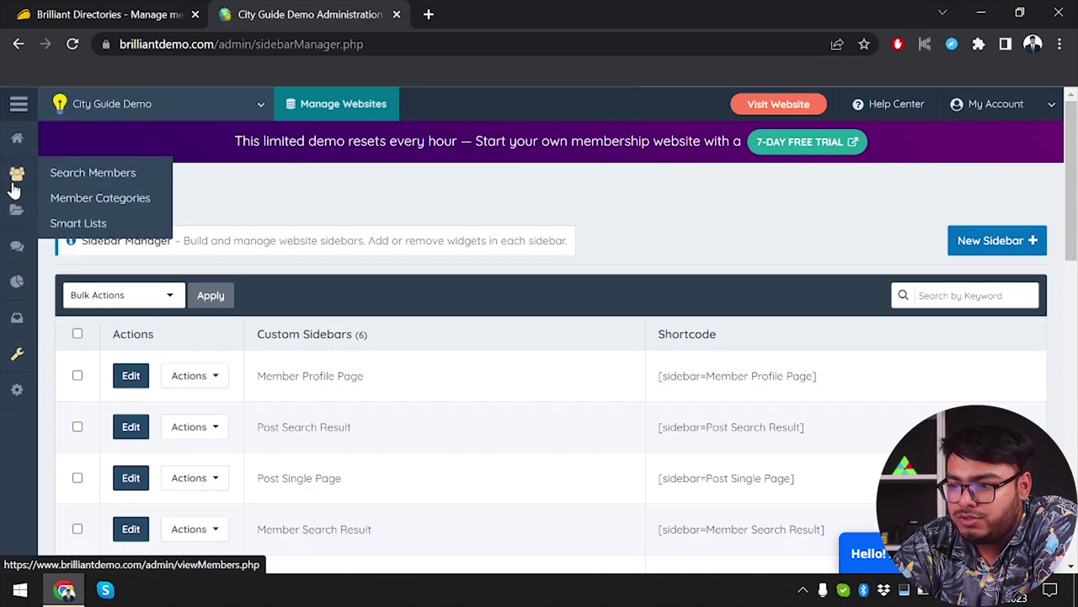
scroll(401, 320, "down", 2)
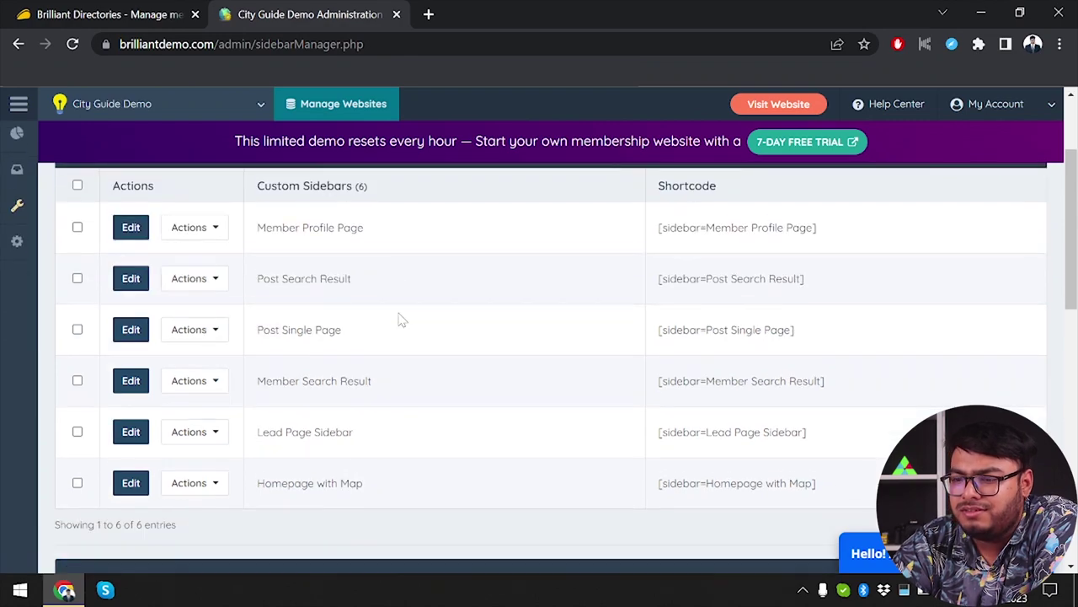
scroll(401, 320, "down", 2)
scroll(401, 320, "up", 1)
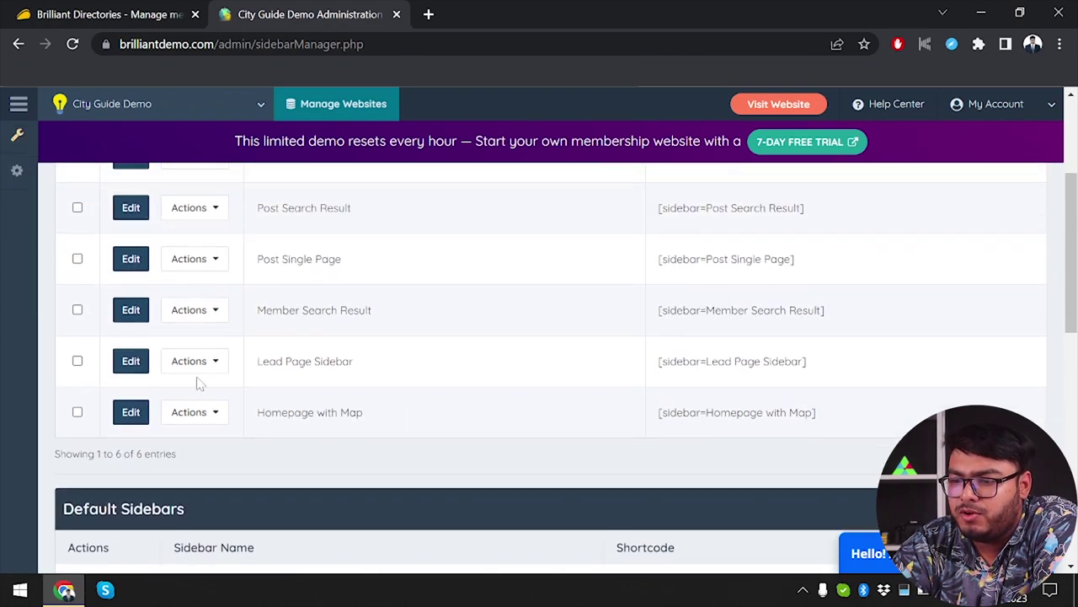
scroll(148, 373, "up", 1)
scroll(148, 373, "up", 2)
scroll(148, 373, "down", 3)
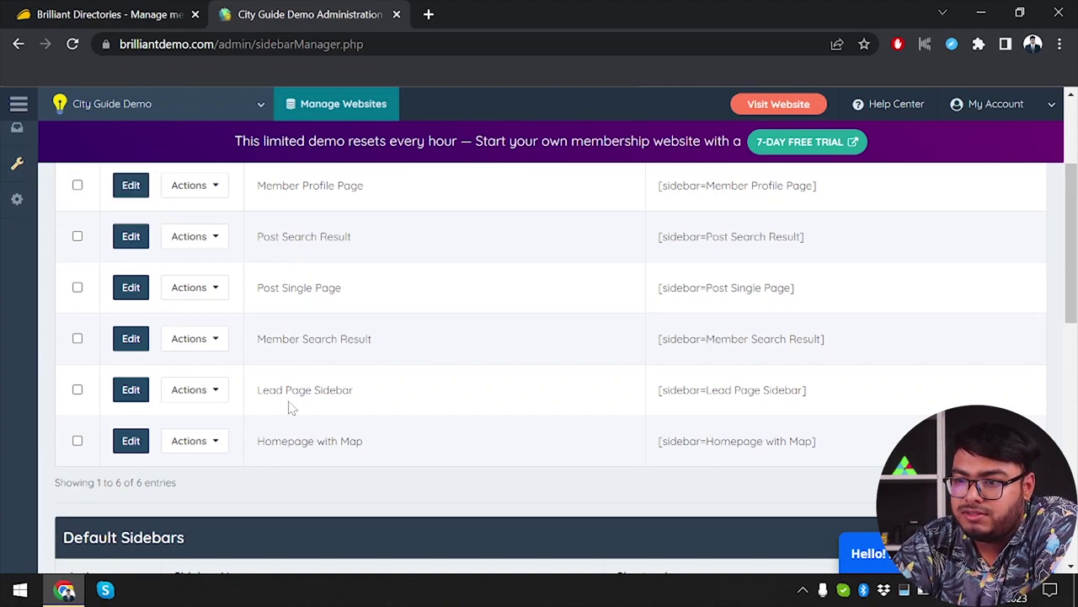
scroll(290, 408, "up", 3)
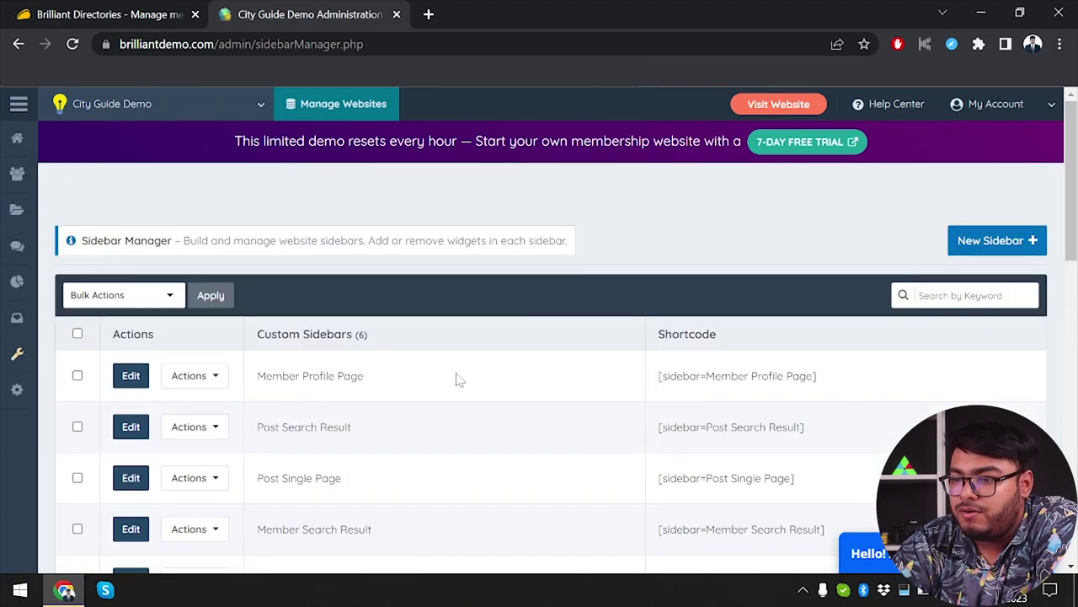
scroll(390, 475, "down", 3)
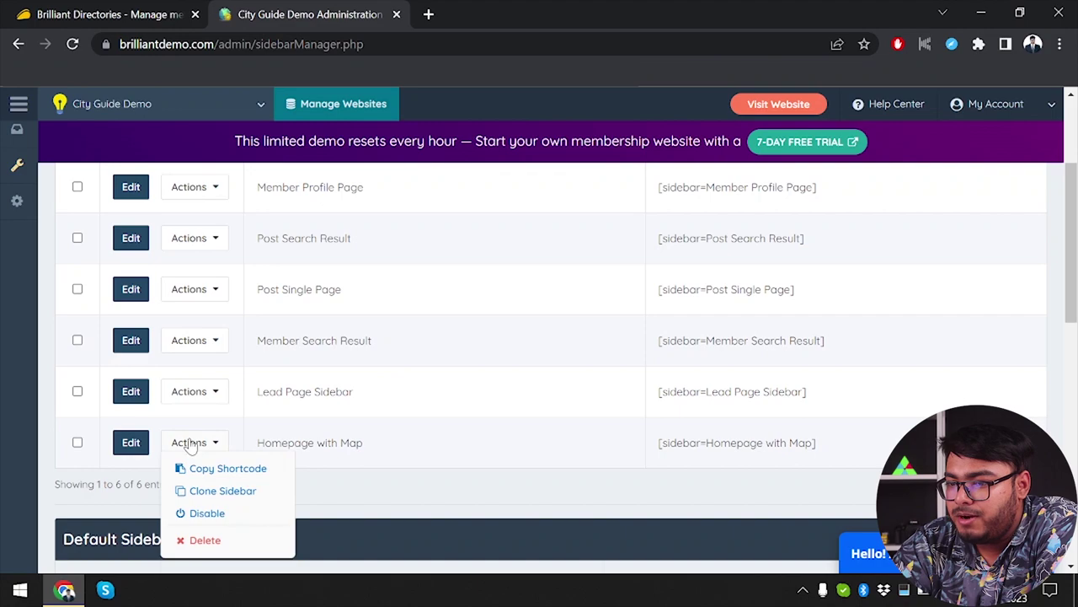
scroll(453, 431, "up", 2)
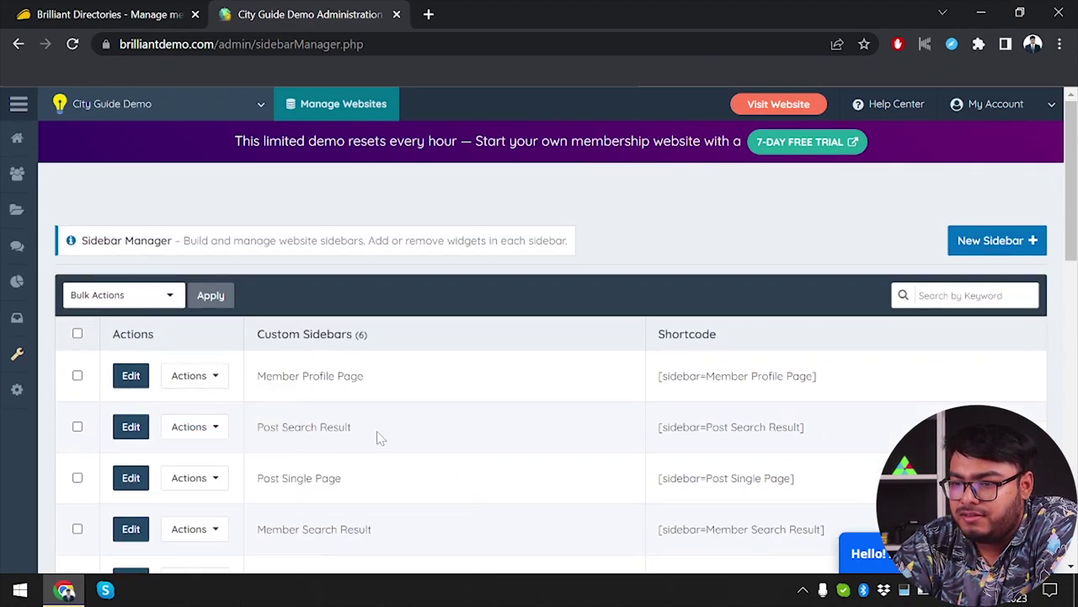
- Open the Member Profile Page sidebar for editing and examine its available widgets and their drag-and-drop order
left_click(131, 374)
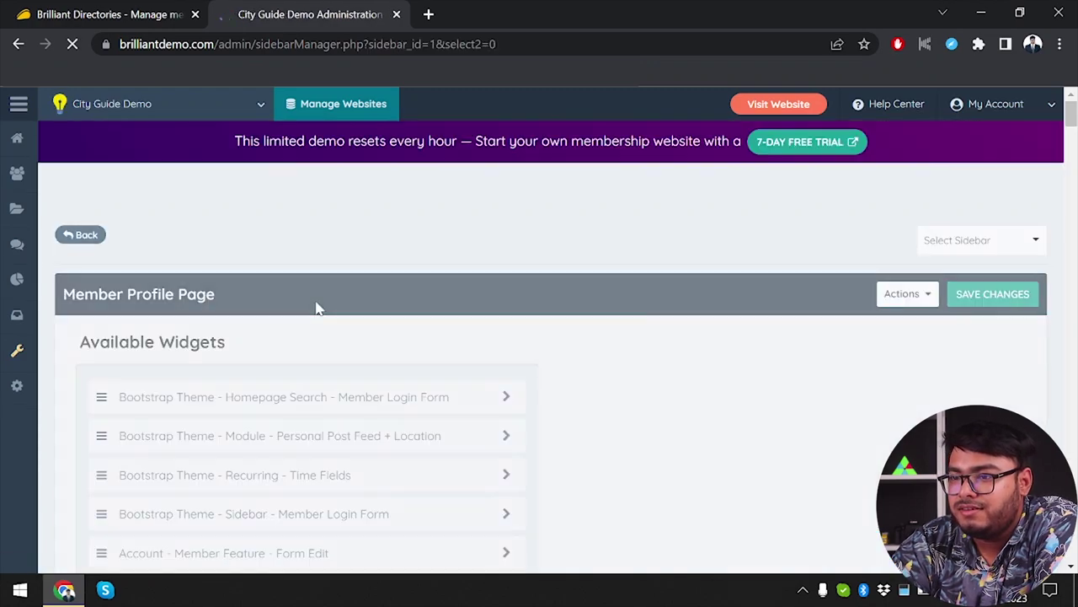
scroll(278, 531, "down", 2)
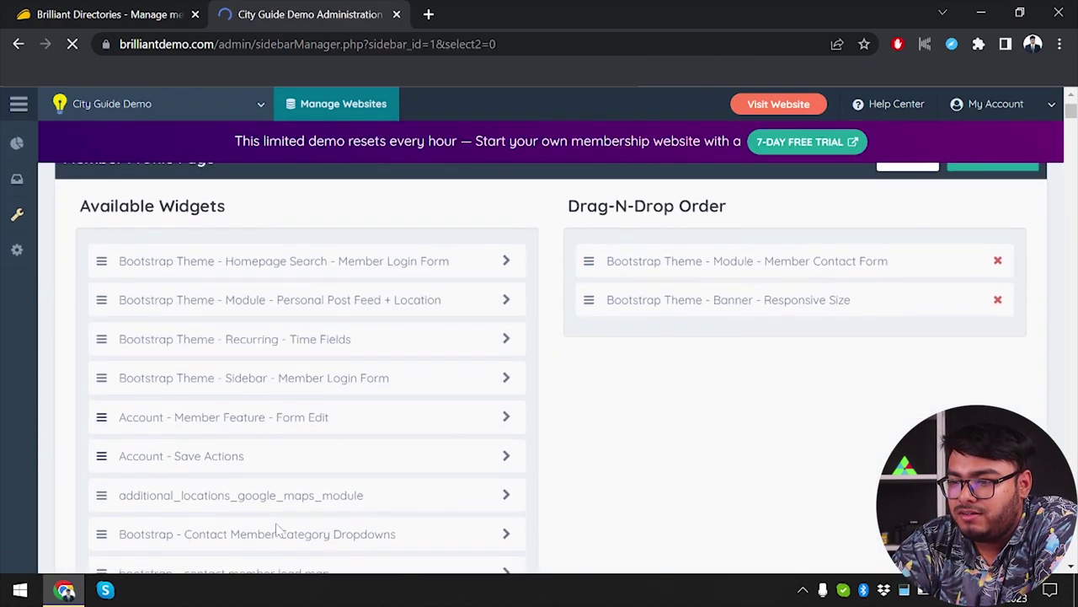
scroll(278, 531, "down", 5)
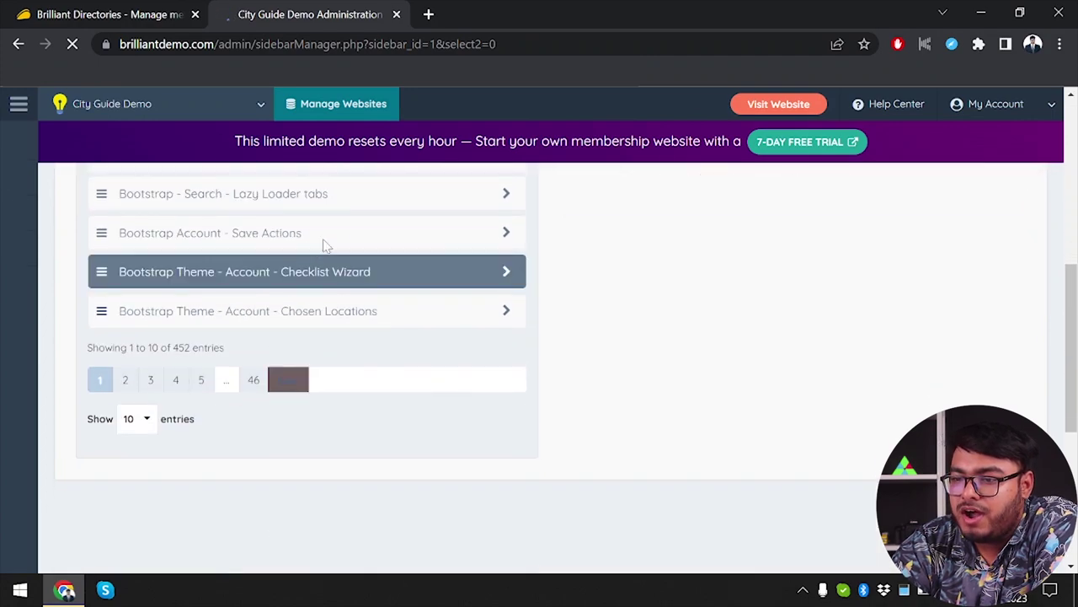
scroll(330, 371, "up", 7)
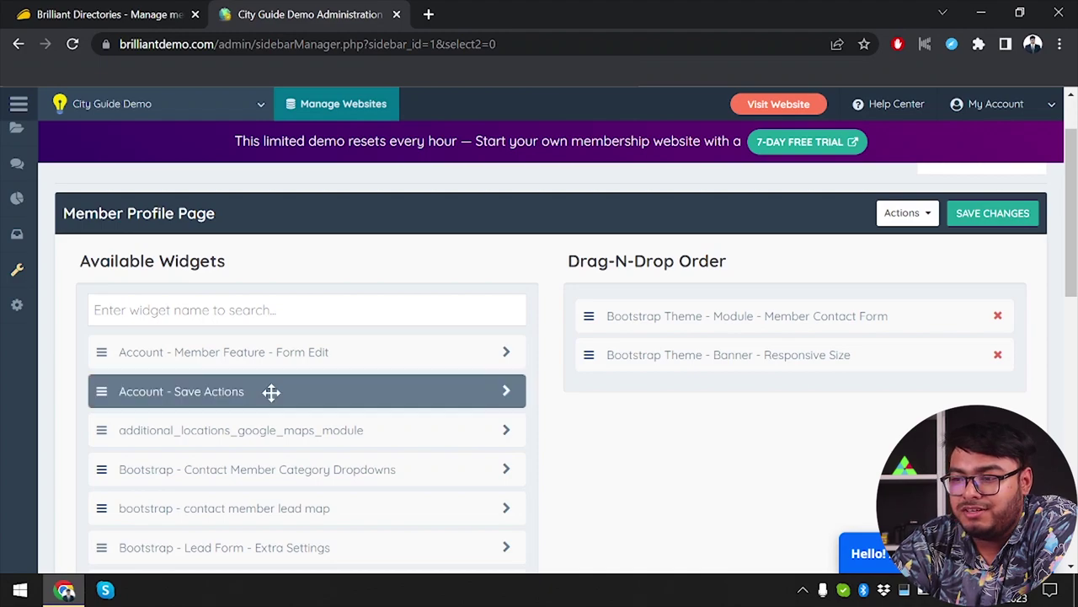
mouse_move(14, 307)
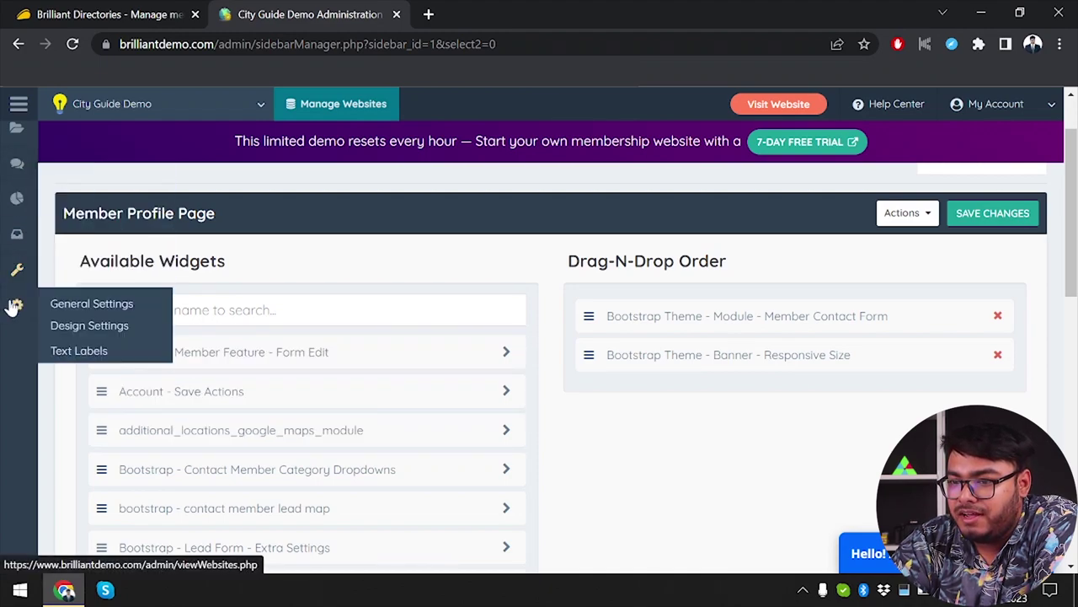
- Open the site's General Settings and examine the basic fields such as website name, industry, email and website status
left_click(78, 308)
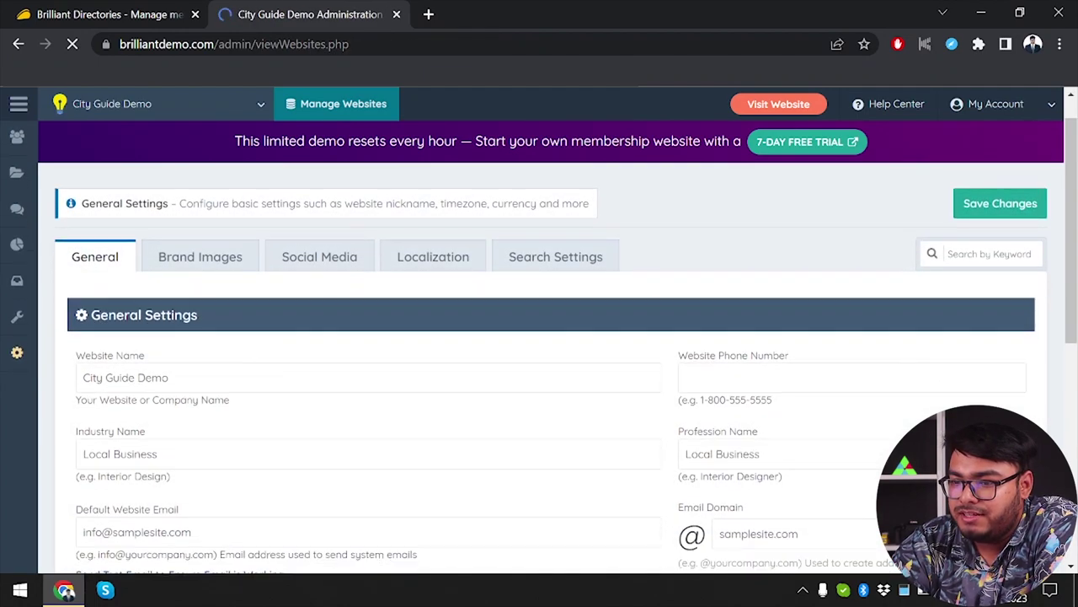
double_click(188, 378)
left_click(248, 390)
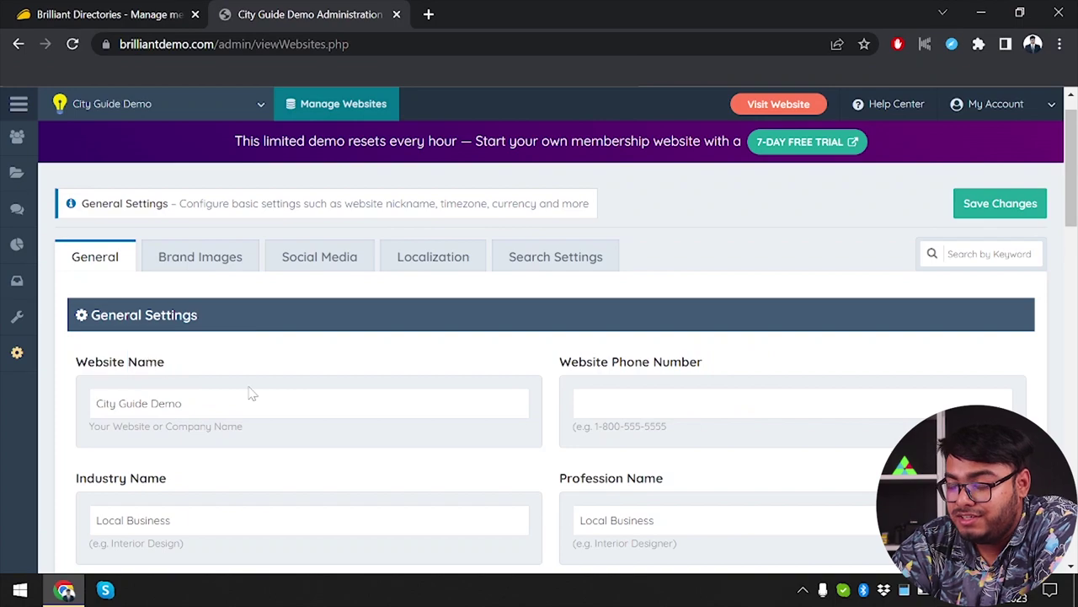
left_click_drag(182, 403, 94, 403)
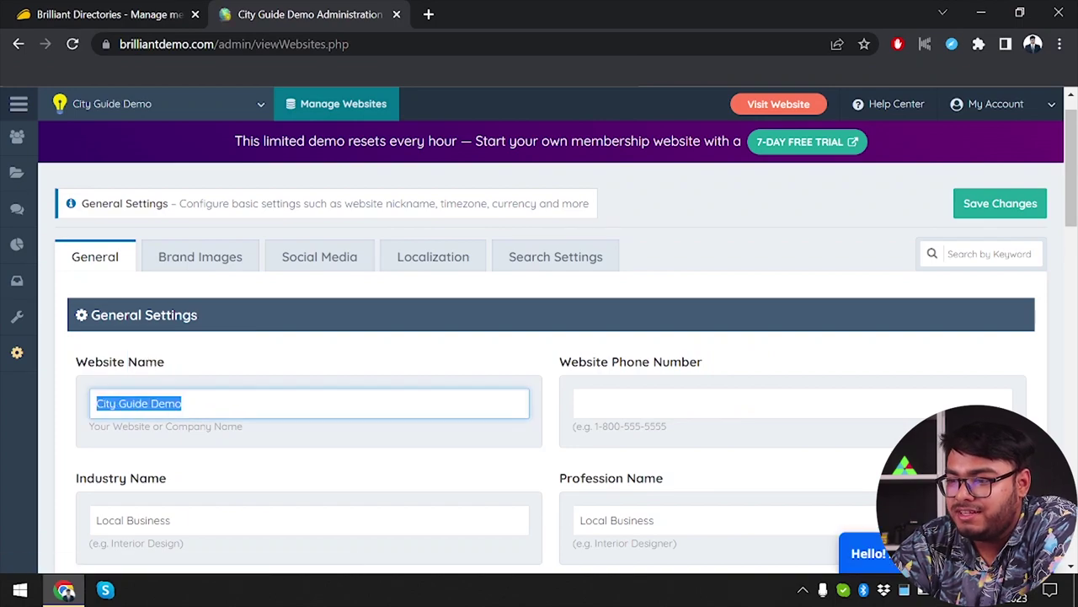
left_click(341, 386)
scroll(318, 499, "down", 3)
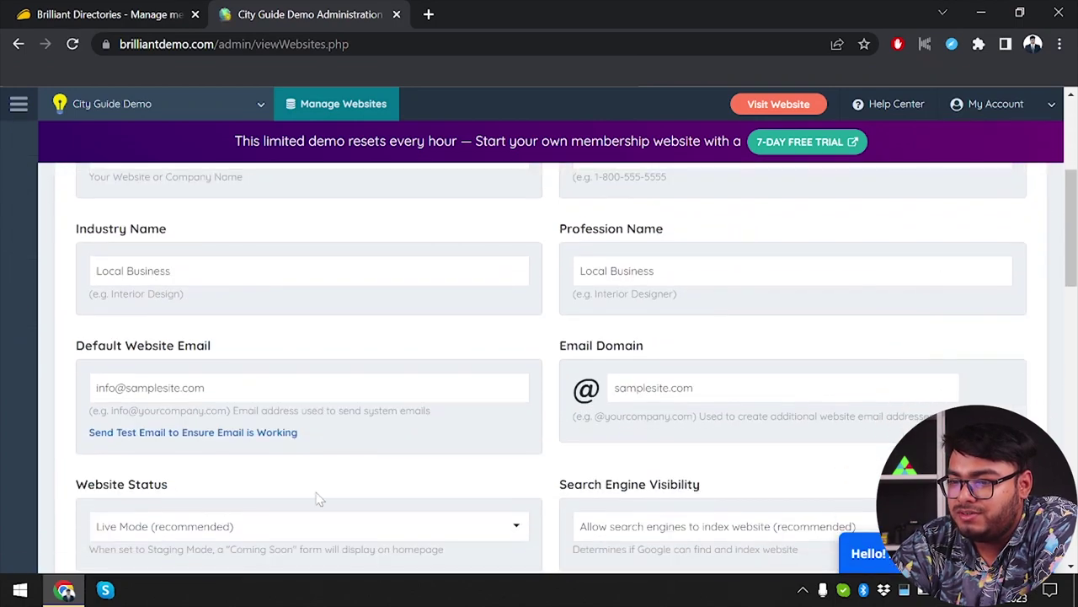
scroll(258, 359, "up", 4)
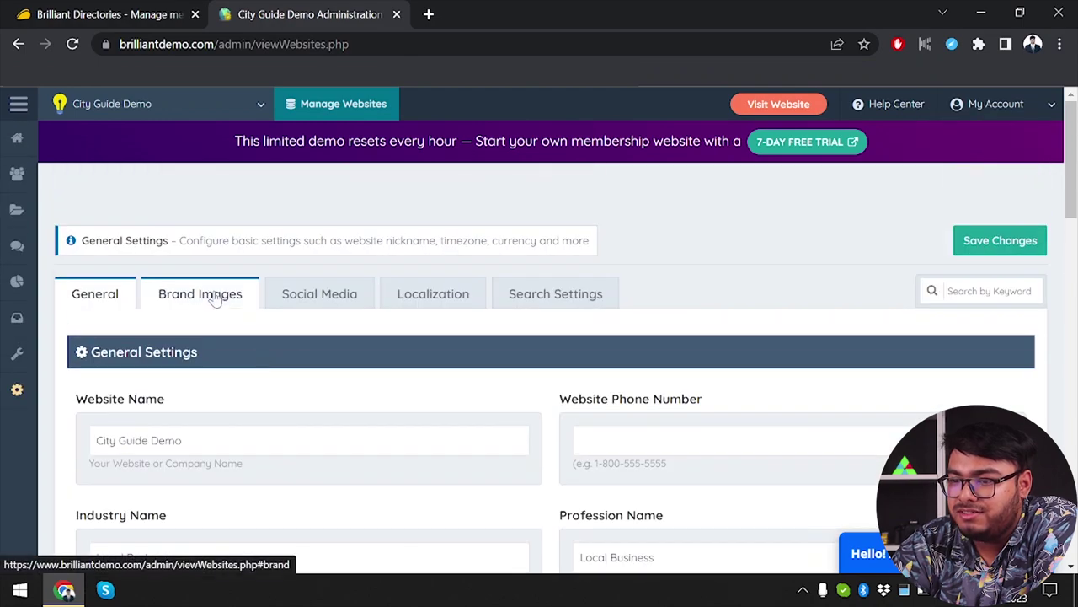
- Look through the Brand Images, Social Media, Localization and Search Settings sections of the General Settings
left_click(211, 294)
left_click(354, 294)
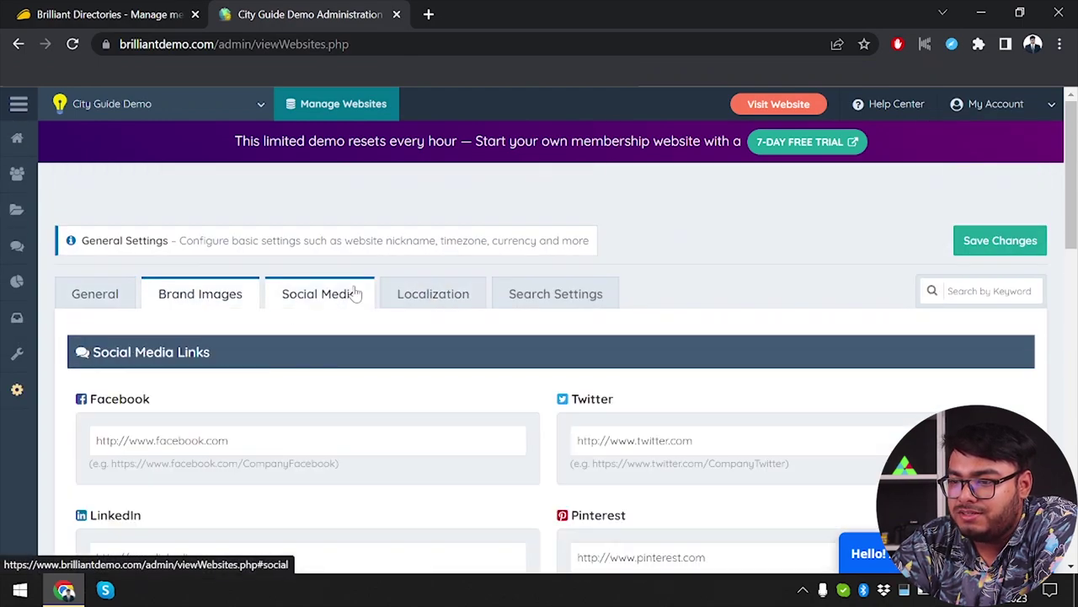
left_click(415, 299)
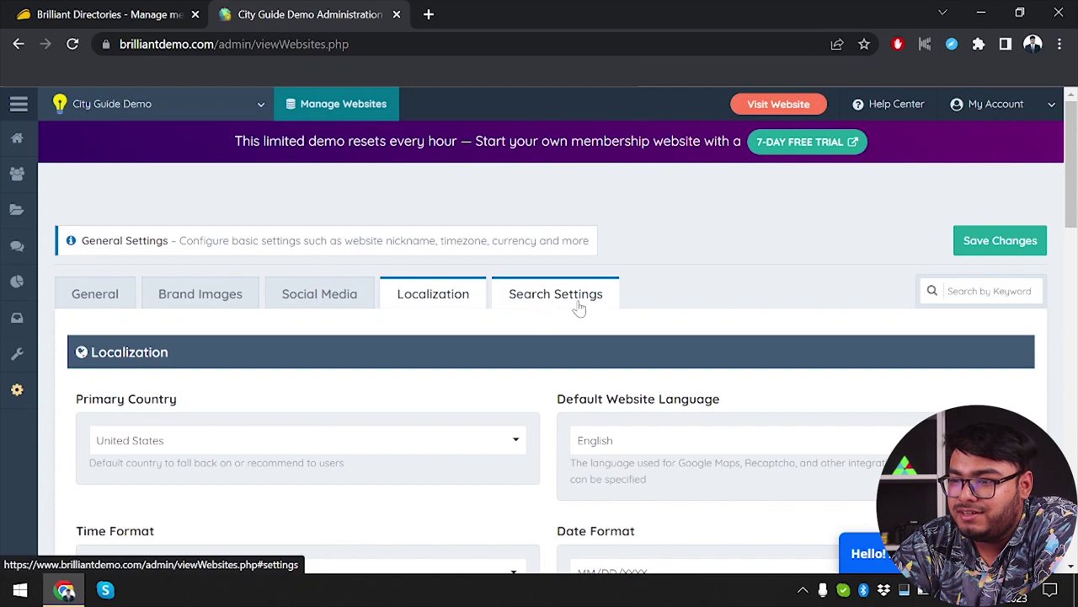
left_click(580, 309)
- Open the Design Settings, expand Main Design and Header Design, and examine the font, color, header and additional design options
mouse_move(14, 278)
mouse_move(16, 389)
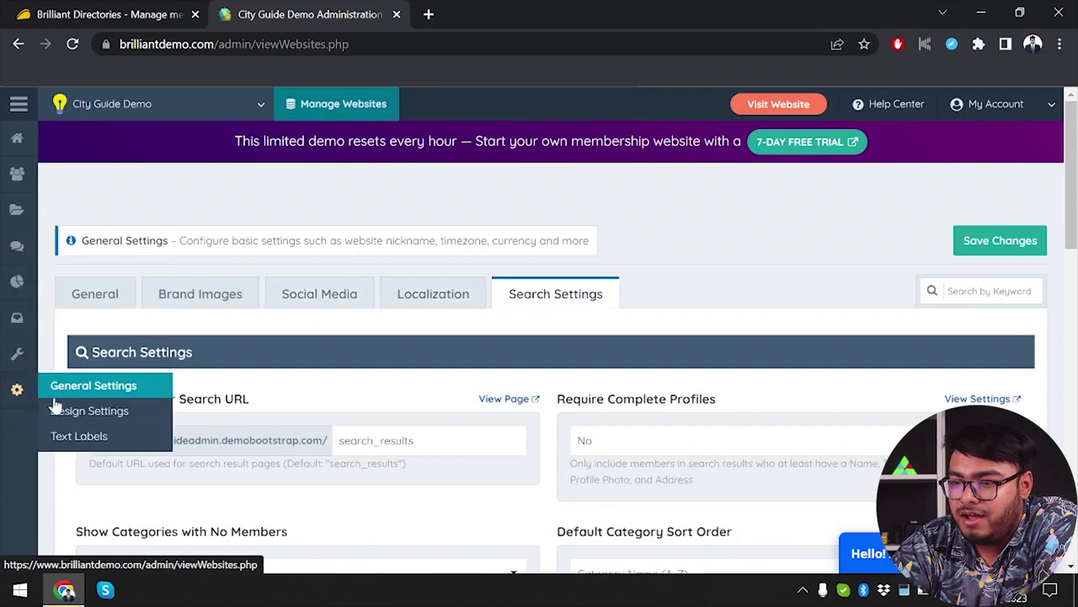
left_click(135, 417)
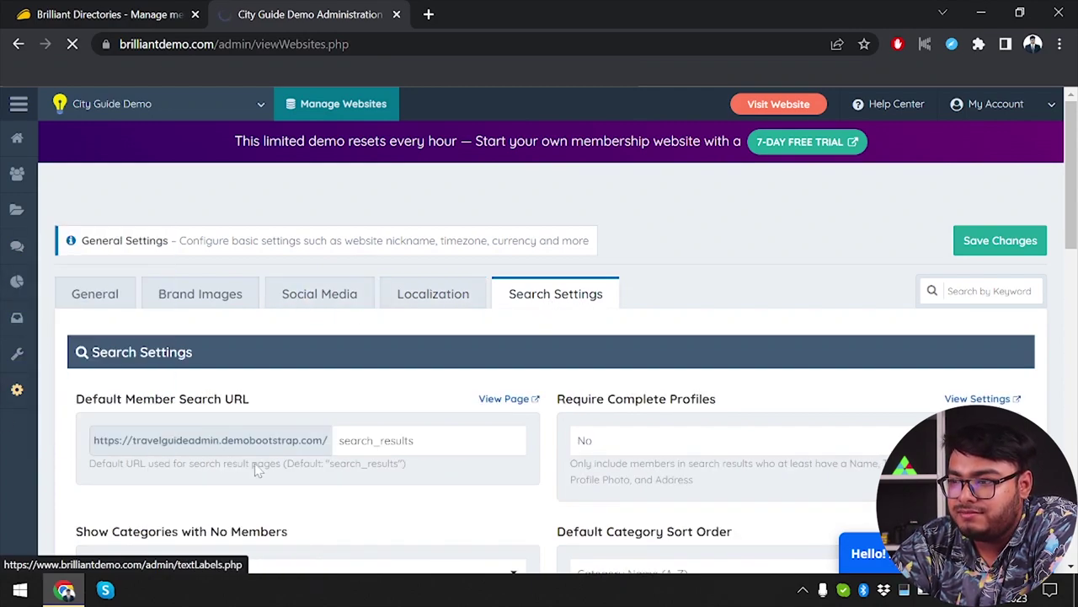
left_click(416, 396)
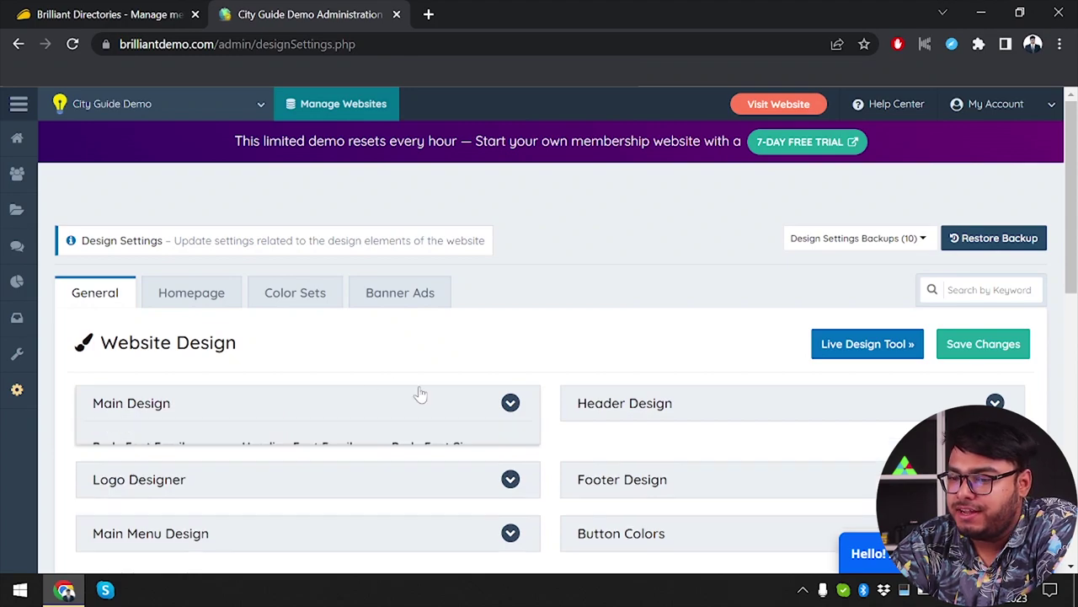
scroll(450, 424, "down", 1)
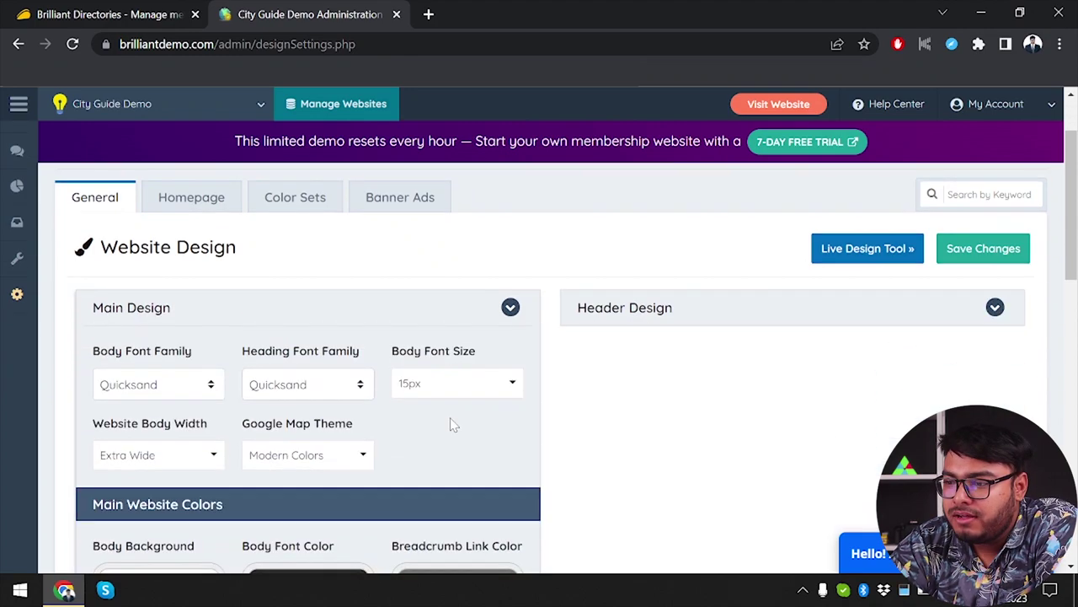
left_click(718, 321)
scroll(508, 409, "down", 2)
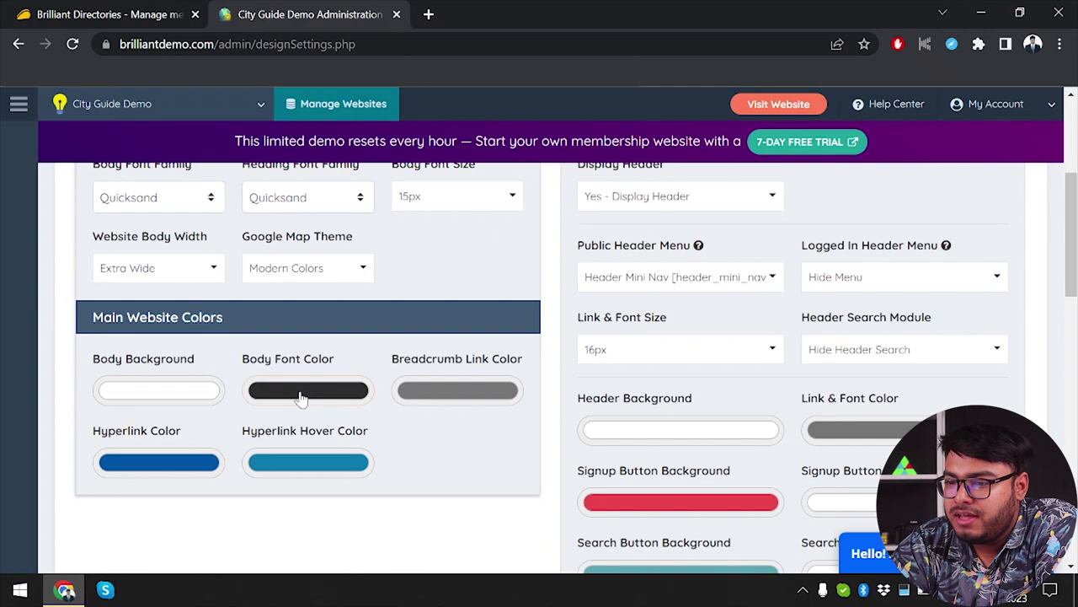
scroll(445, 474, "down", 7)
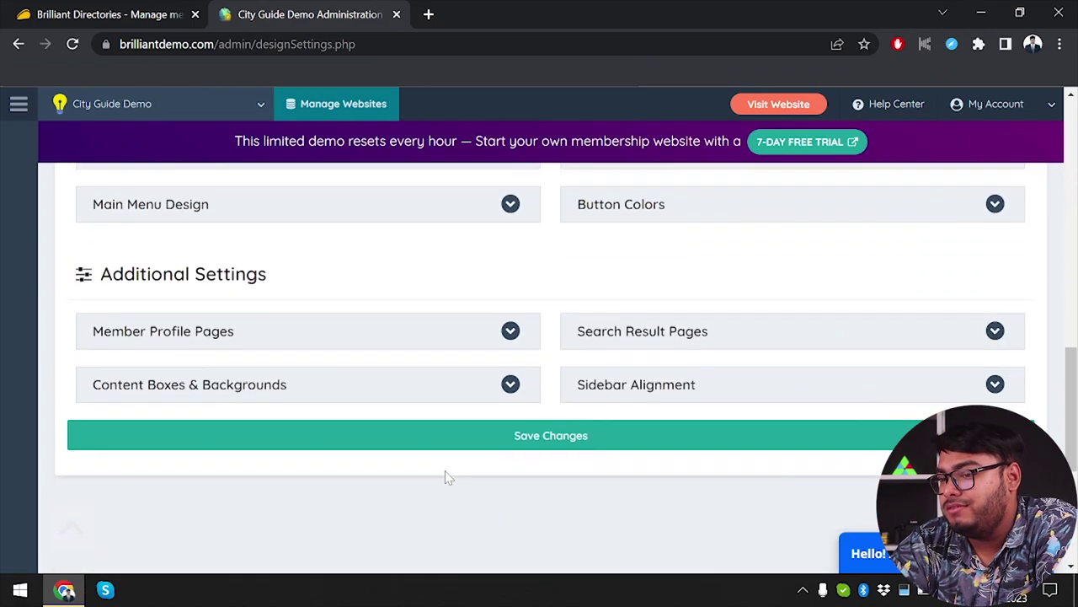
scroll(350, 507, "up", 1)
scroll(346, 505, "up", 10)
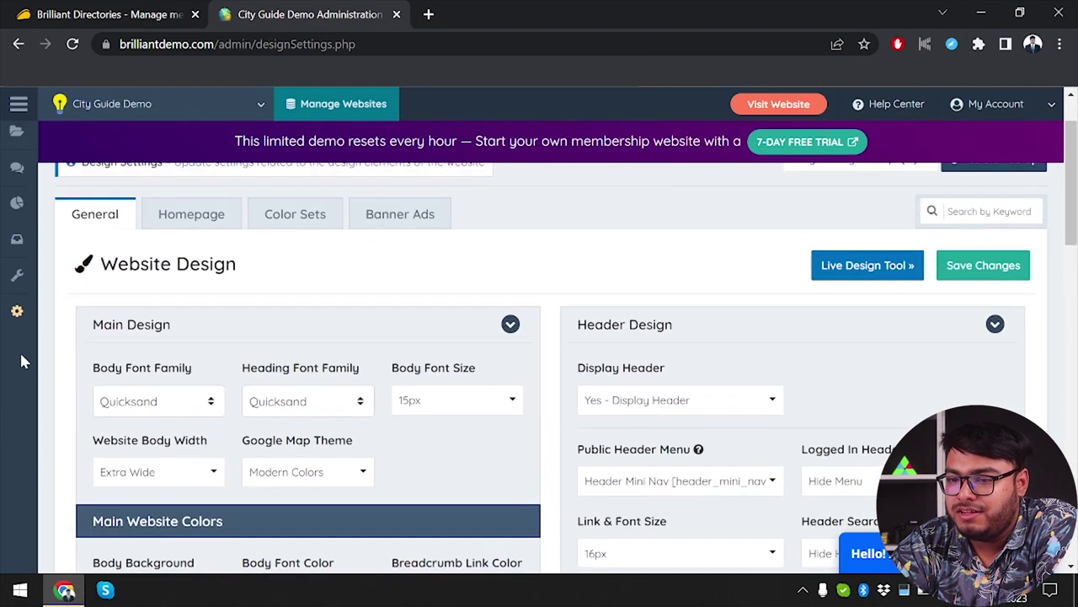
- Open the Text Labels settings and examine the editable website phrases with their system variables and default values
mouse_move(41, 320)
left_click(101, 363)
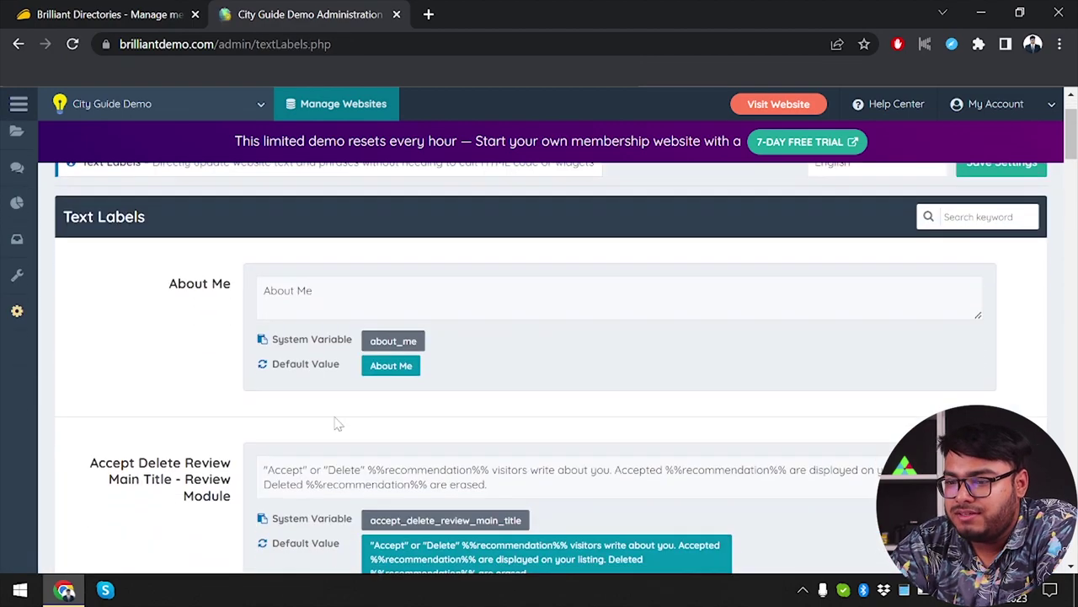
scroll(337, 421, "down", 2)
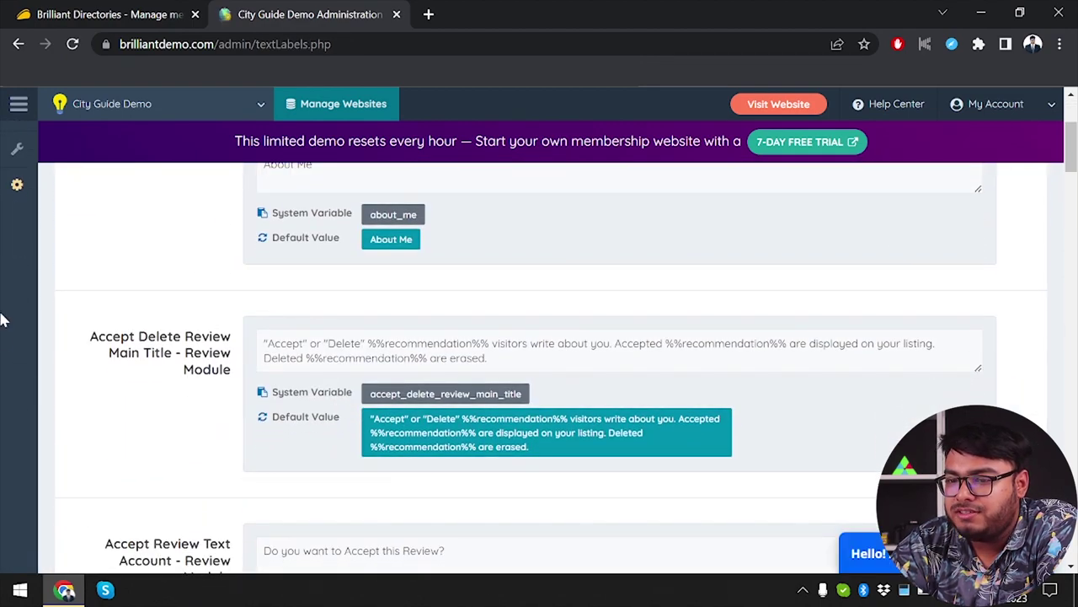
scroll(105, 305, "up", 3)
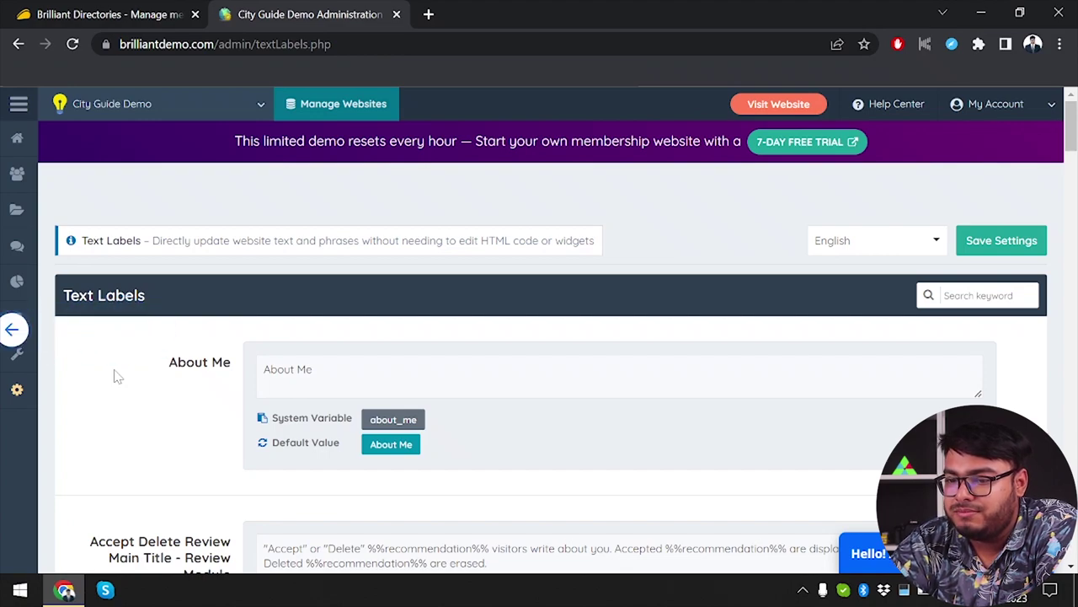
- Look through the active demo websites in the account dashboard, and switch to the AppSumo product page for Brilliant Directories
mouse_move(59, 143)
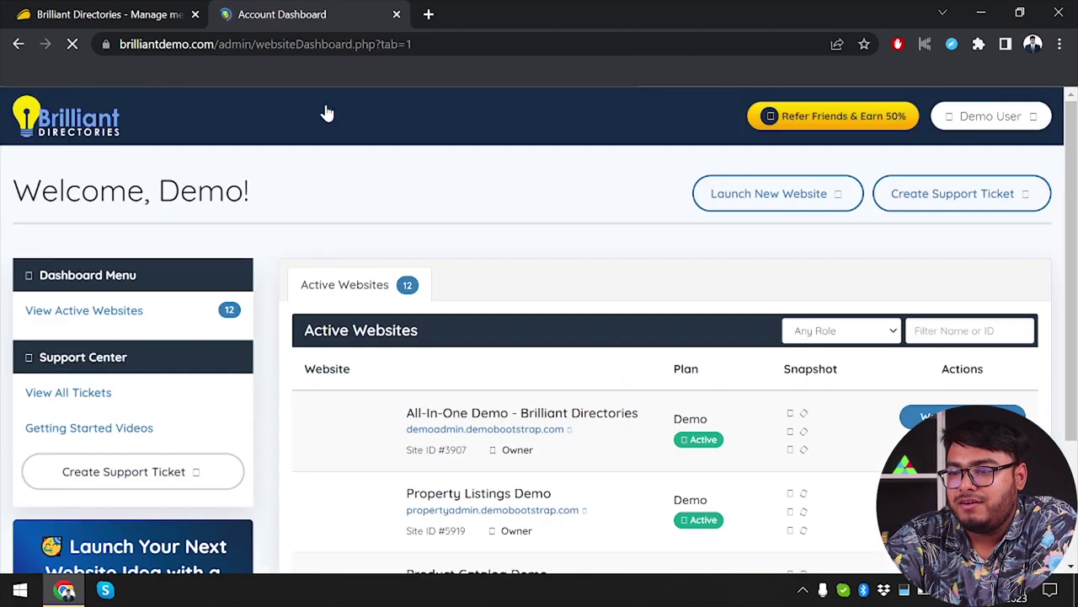
scroll(503, 402, "down", 8)
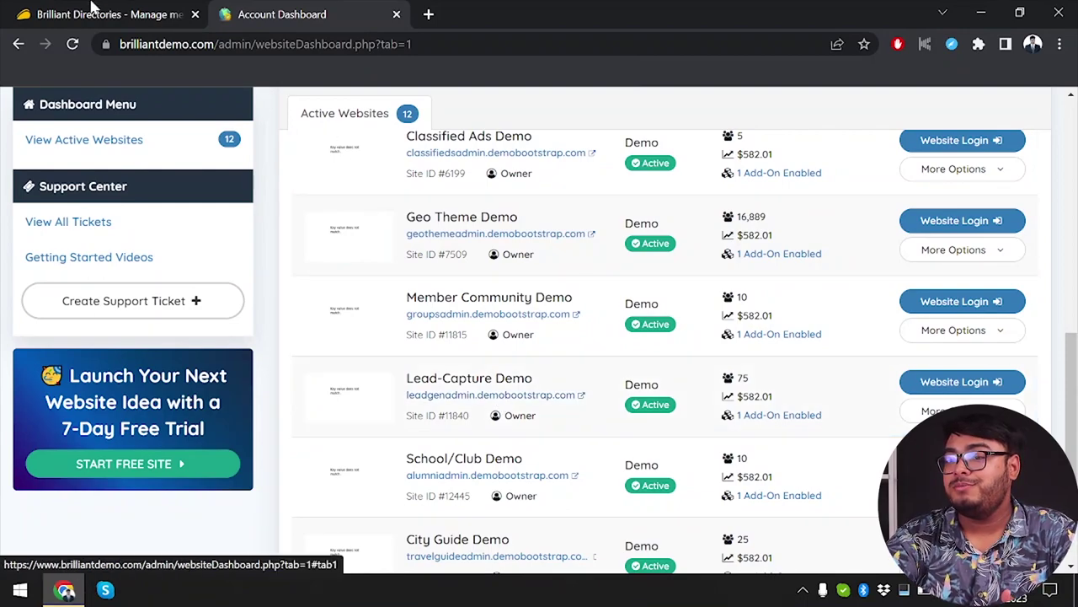
left_click(34, 12)
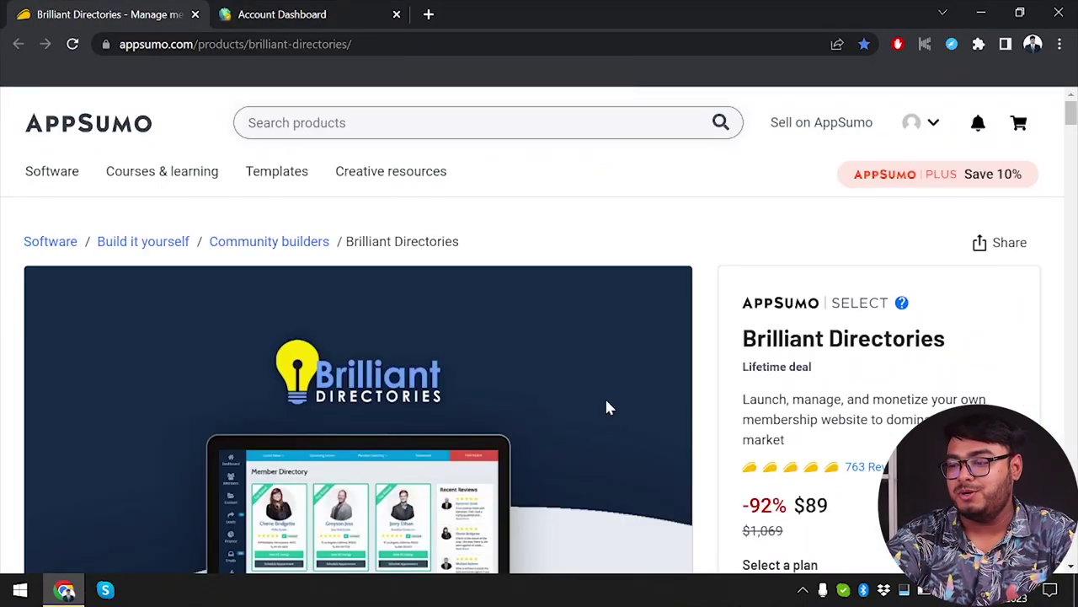
scroll(610, 408, "down", 1)
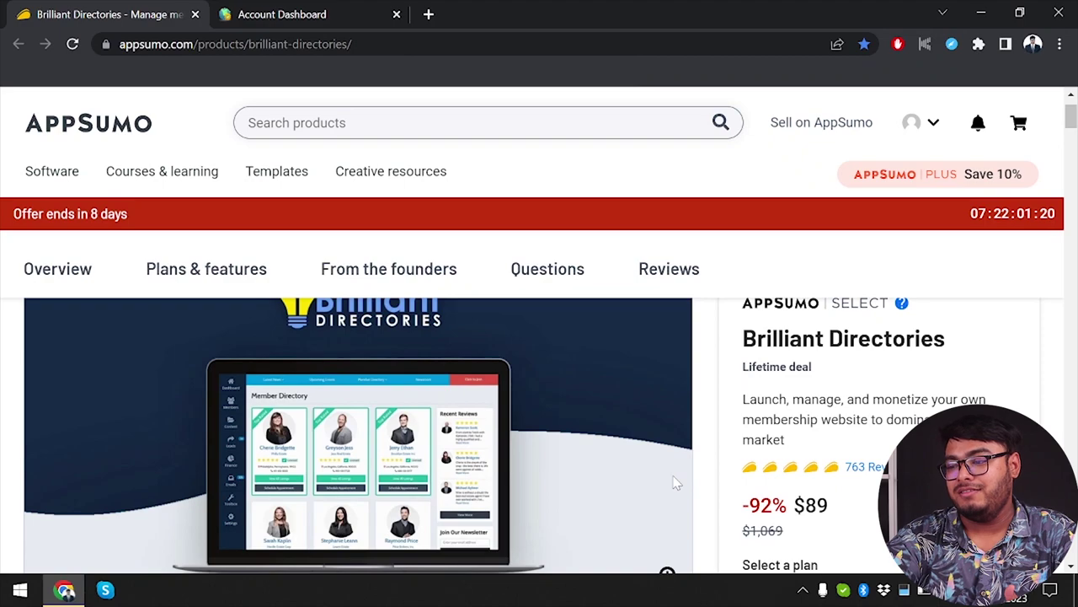
scroll(674, 483, "up", 1)
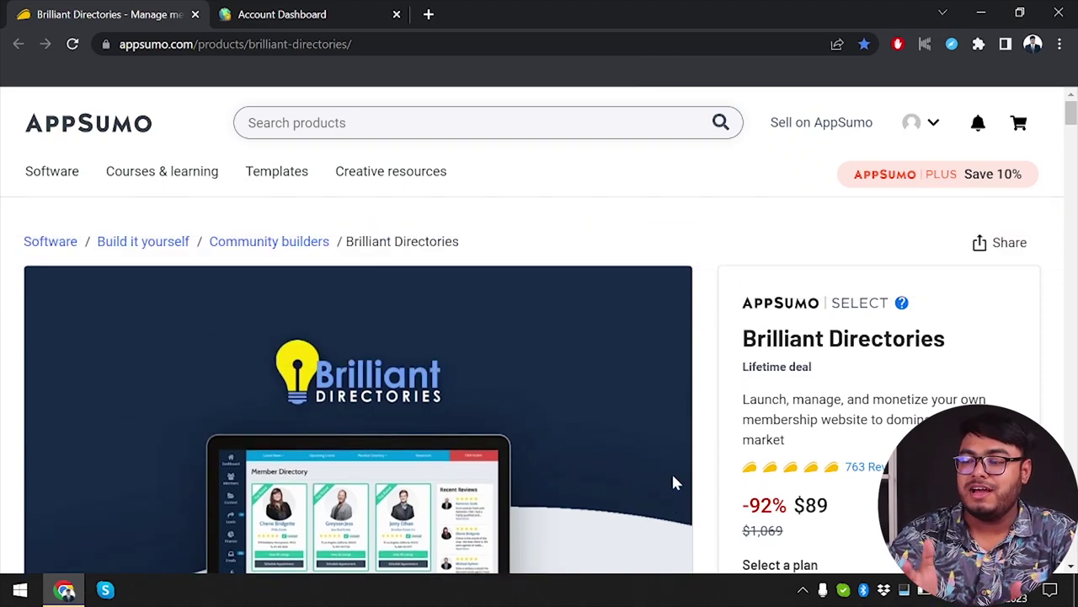